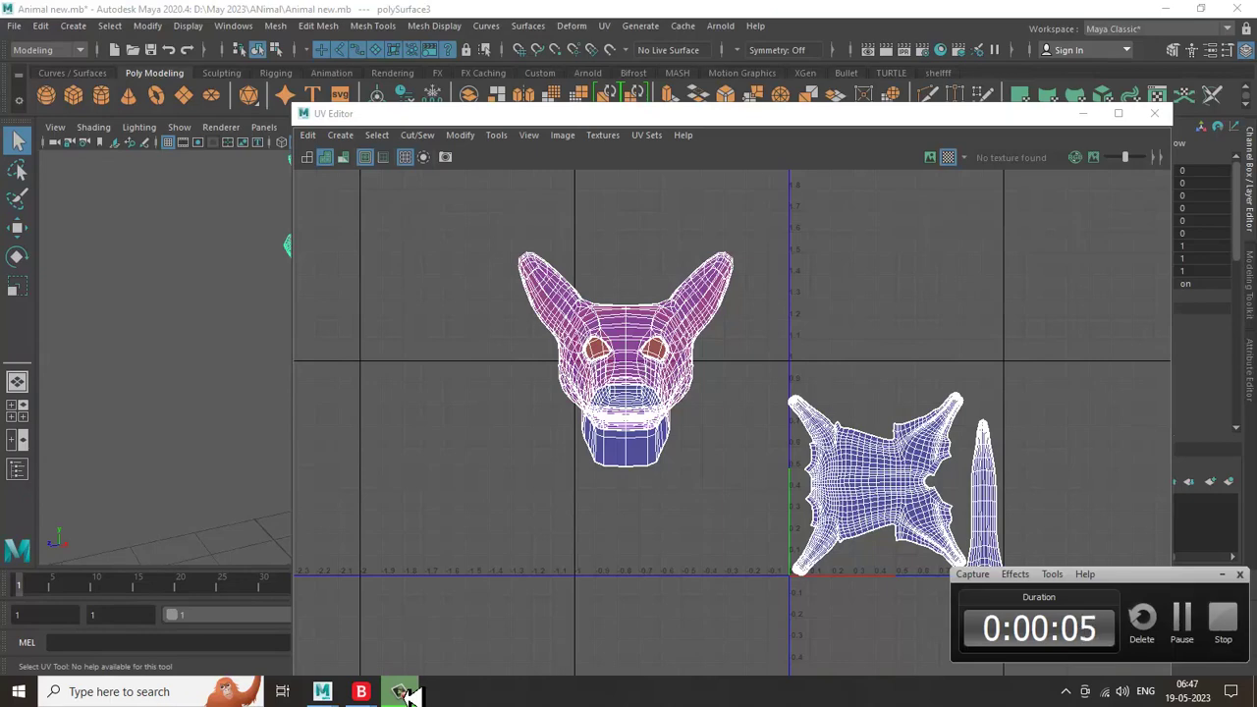
Move the floating UV Editor window aside, keeping the dog model and its UV layout visible together.
left_click(403, 692)
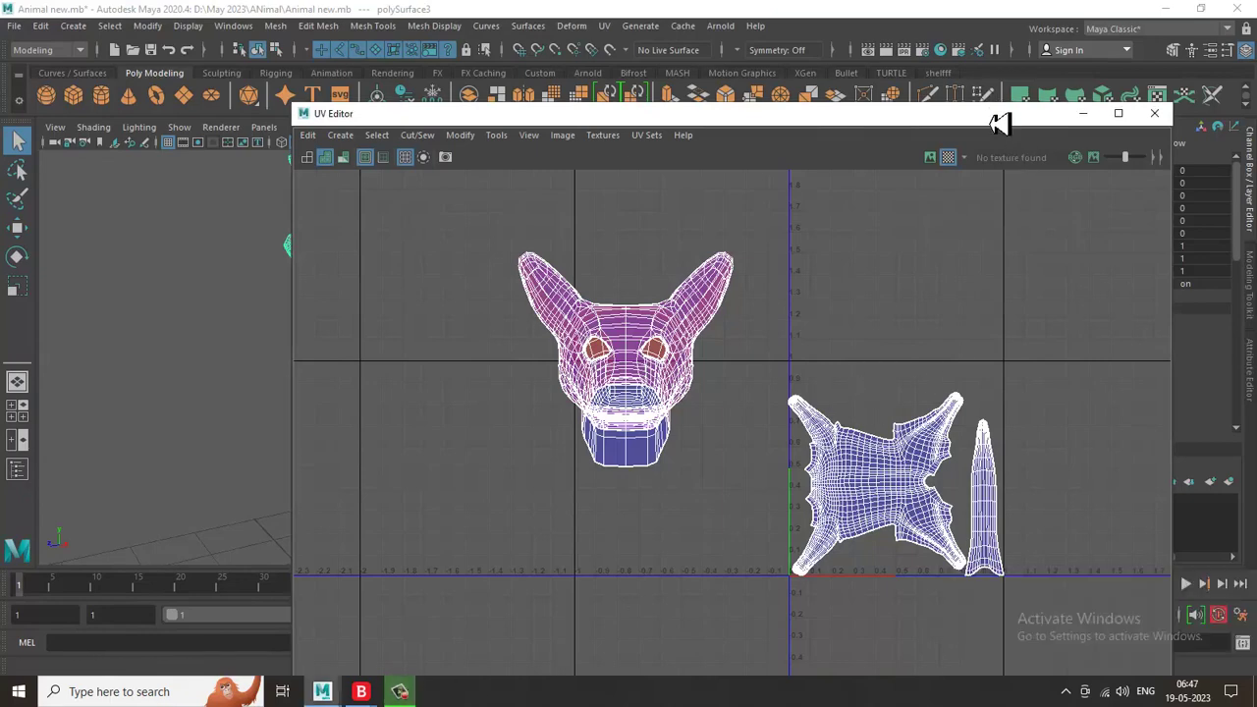
left_click_drag(996, 116, 374, 74)
middle_click_drag(851, 453, 968, 461, "alt")
left_click_drag(968, 461, 856, 420, "alt")
scroll(855, 398, "up", 2)
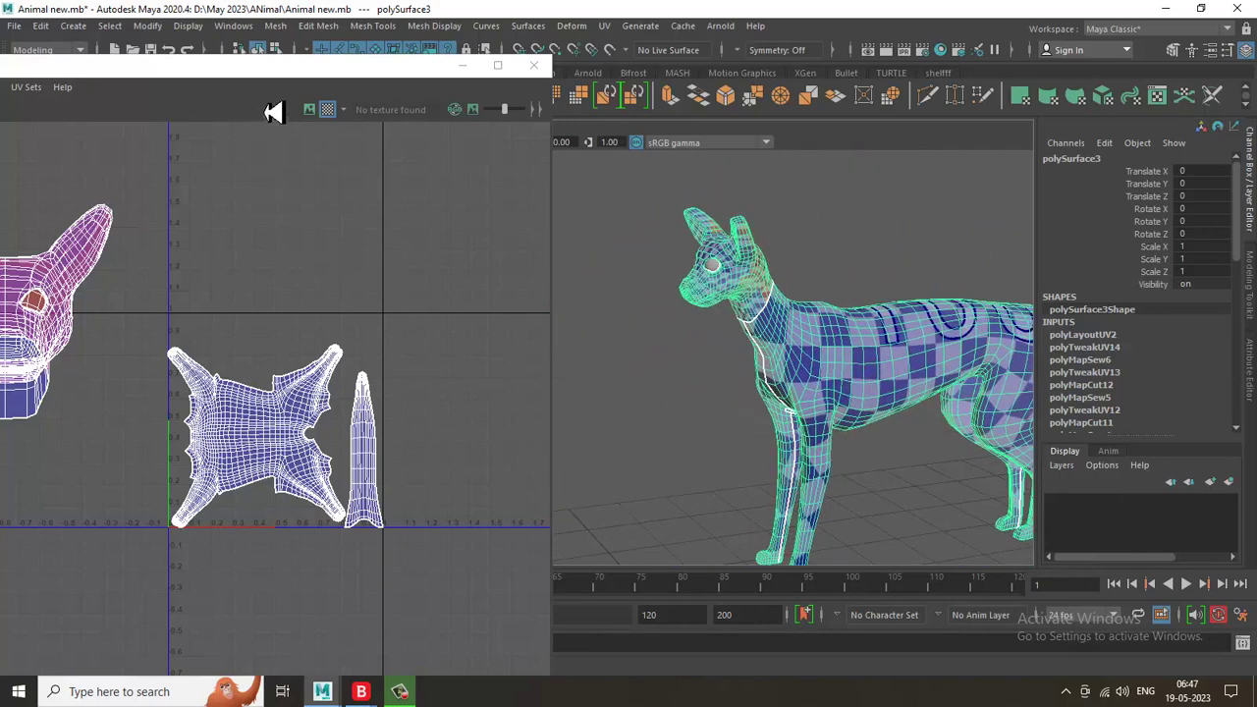
left_click_drag(293, 71, 732, 390)
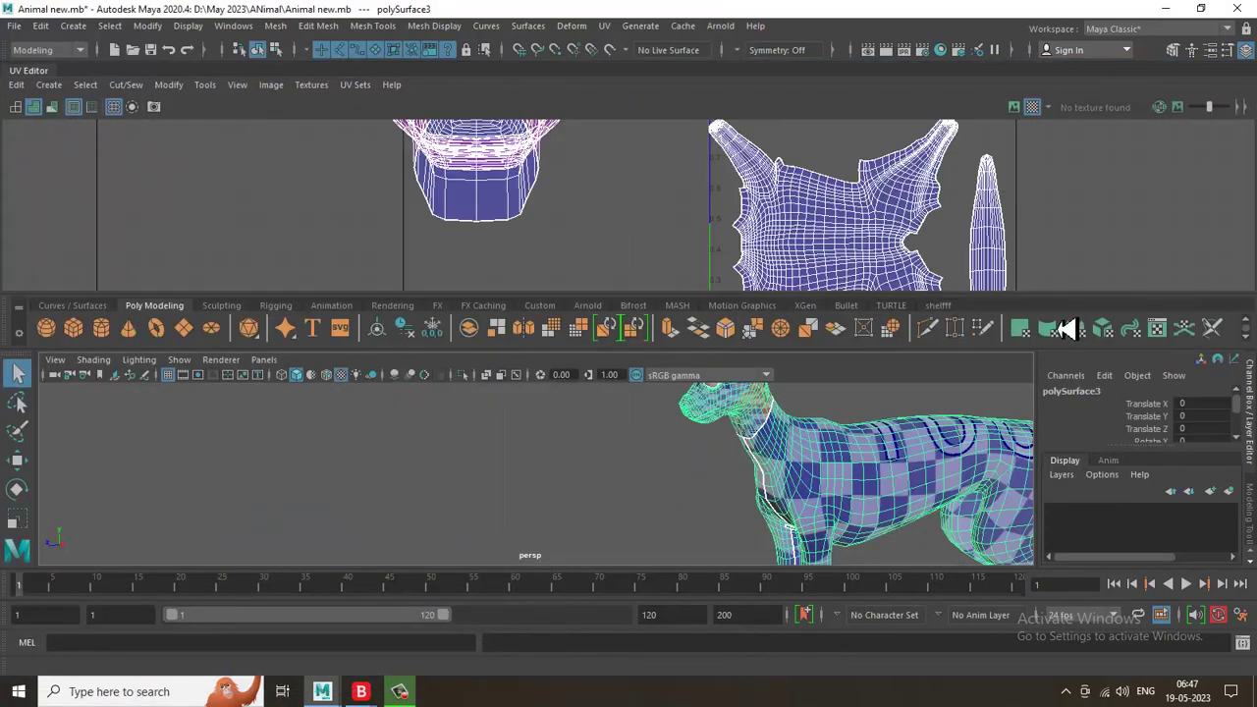
left_click_drag(46, 84, 128, 193)
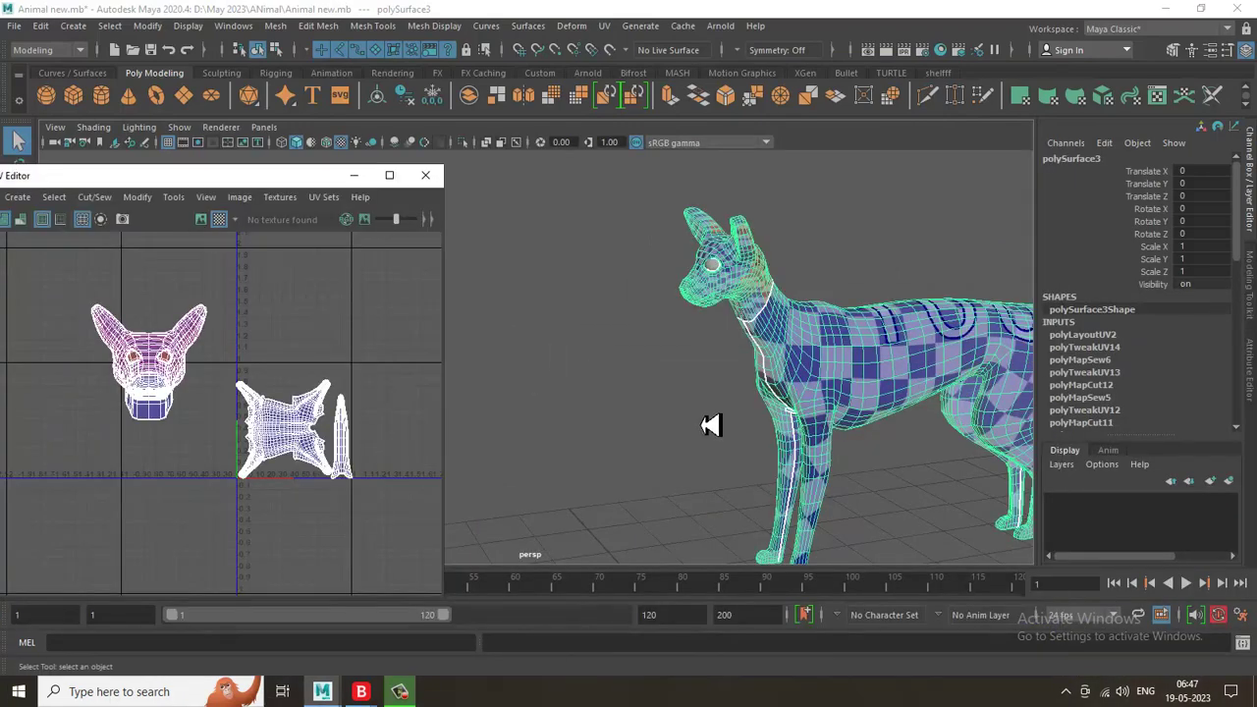
Assign a new material to the dog mesh, with texture image display on and the UV checker pattern off.
left_click(201, 219)
middle_click_drag(911, 358, 911, 377, "alt")
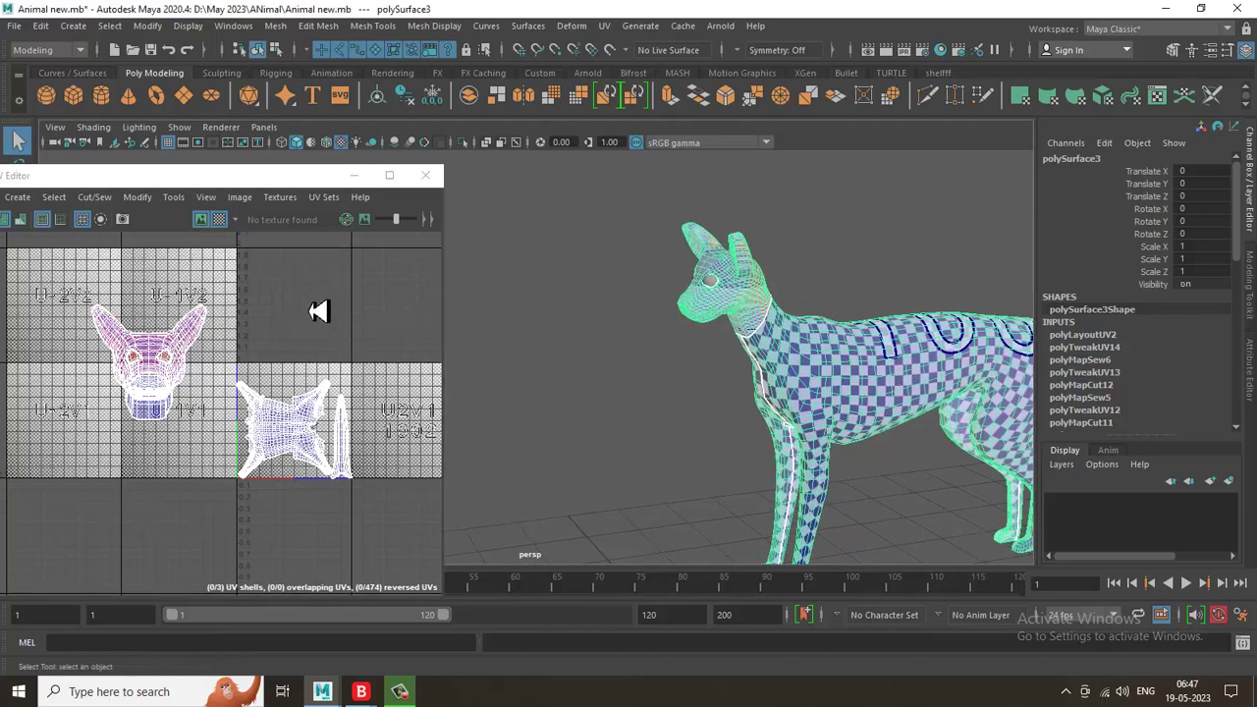
key("w")
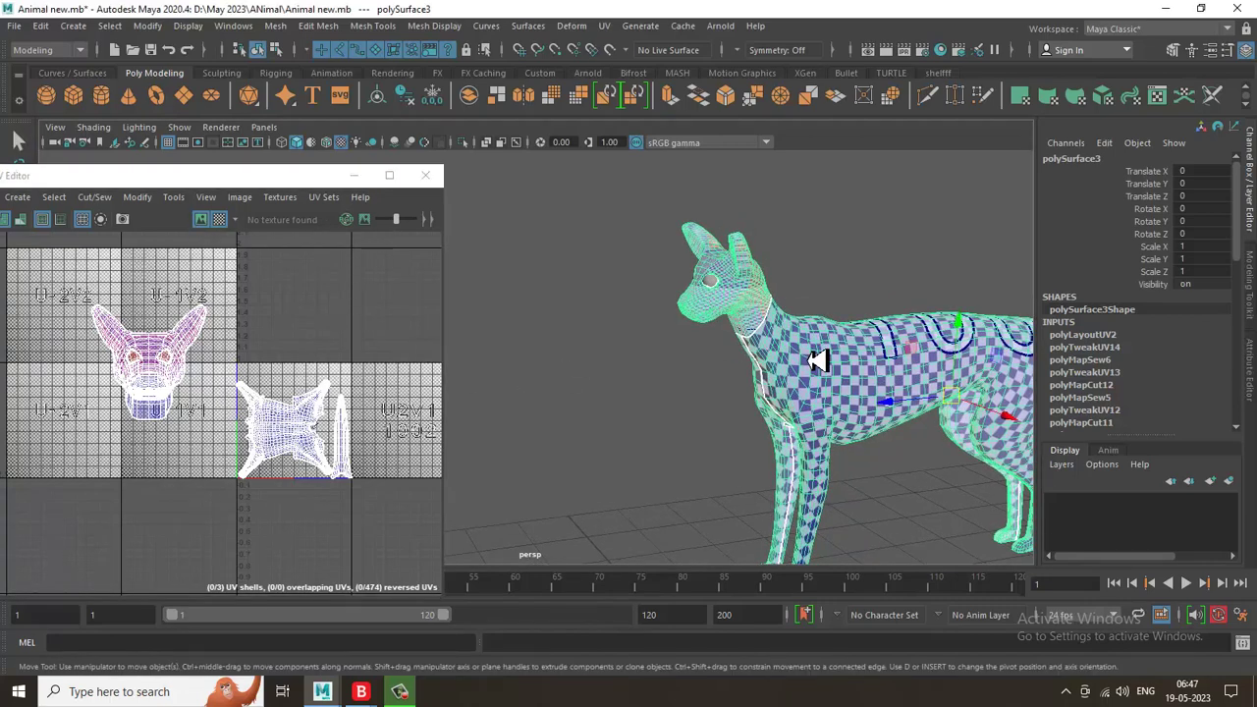
right_click_drag(830, 465, 855, 660)
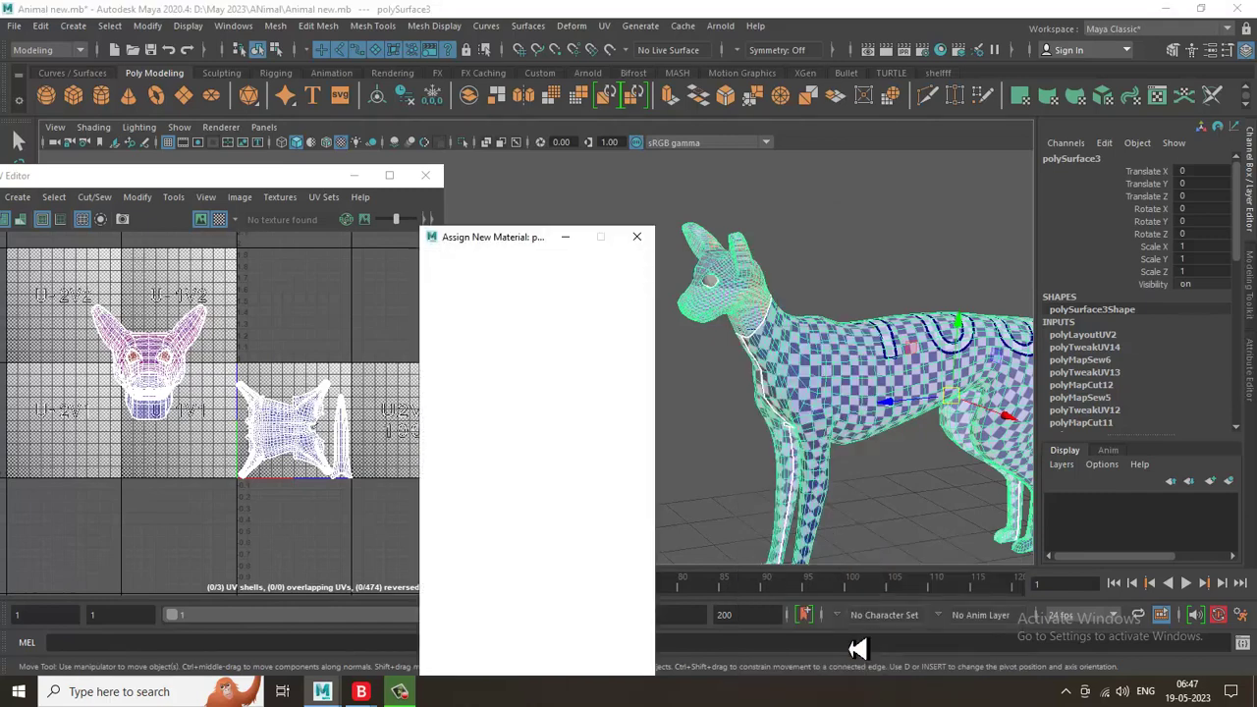
left_click(570, 350)
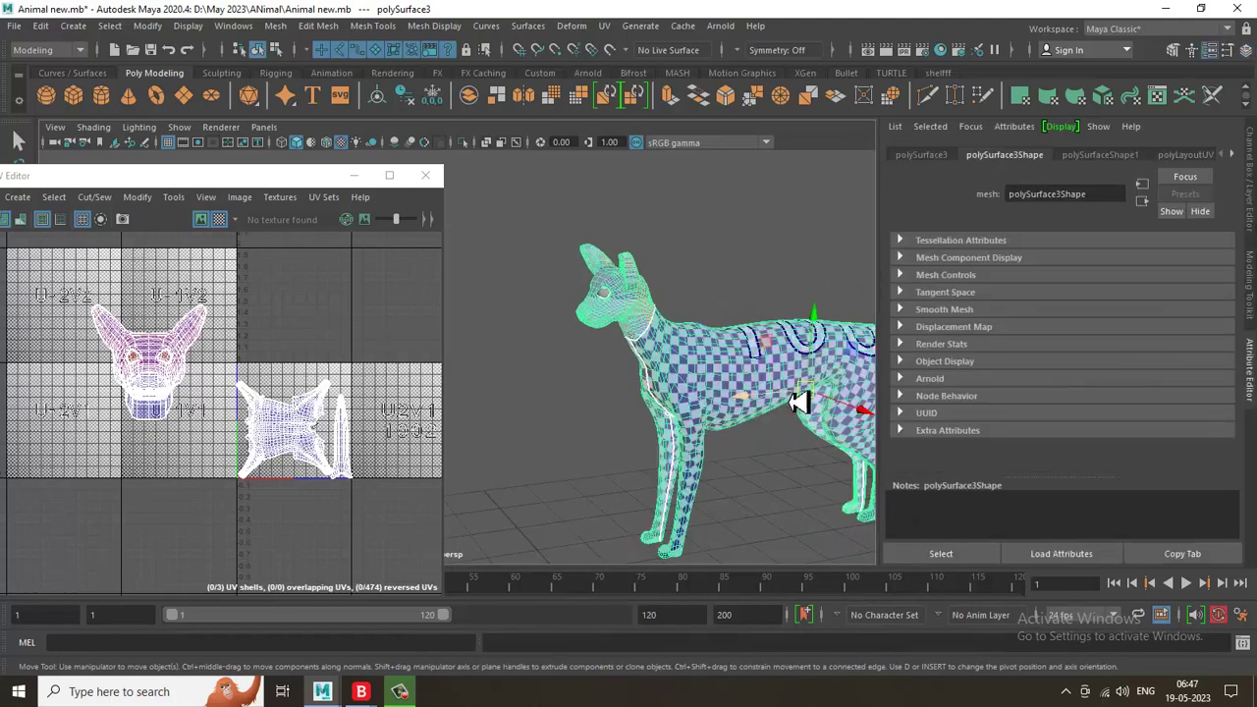
left_click(691, 269)
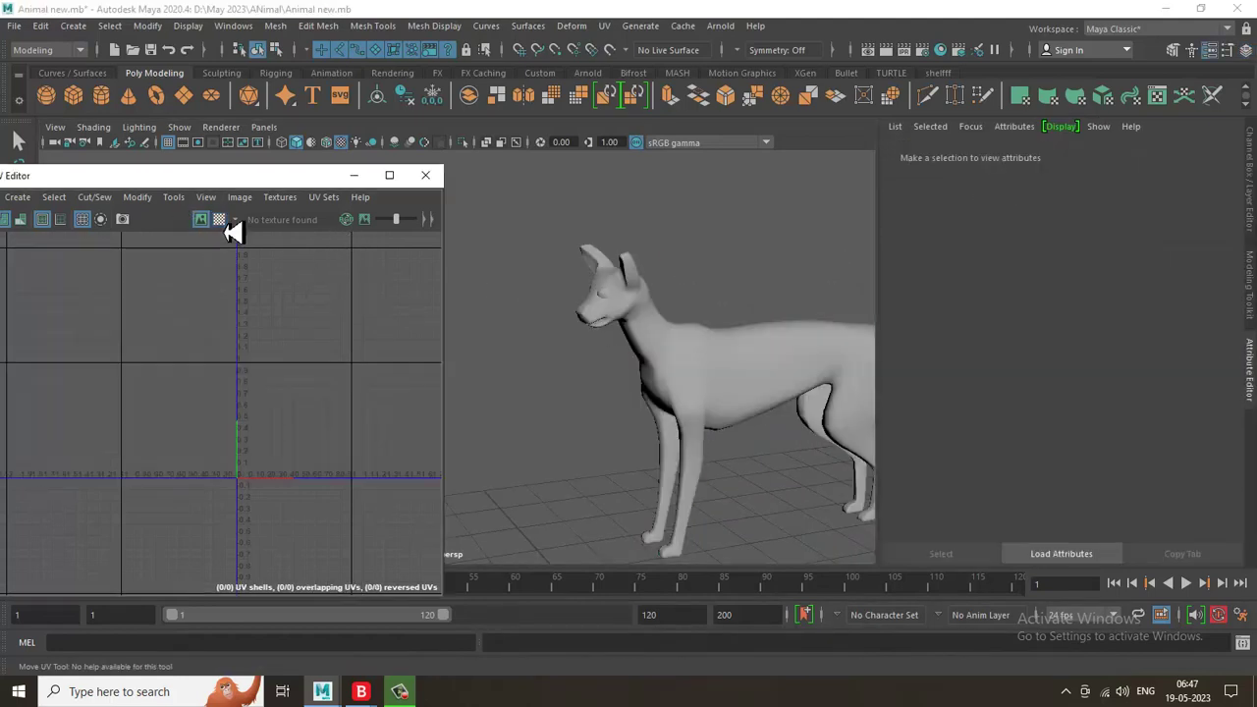
Reselect the dog mesh and switch it to component selection, focusing on the head.
left_click(737, 370)
left_click_drag(738, 371, 710, 340, "alt")
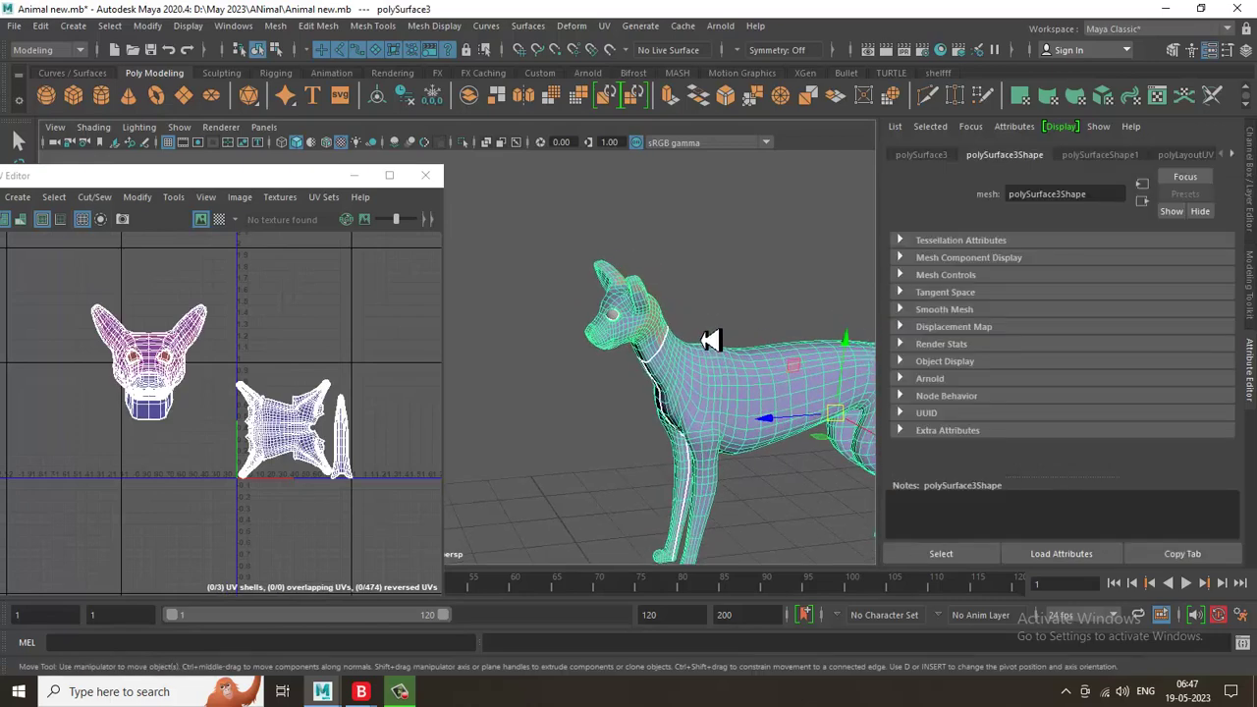
scroll(639, 354, "up", 5)
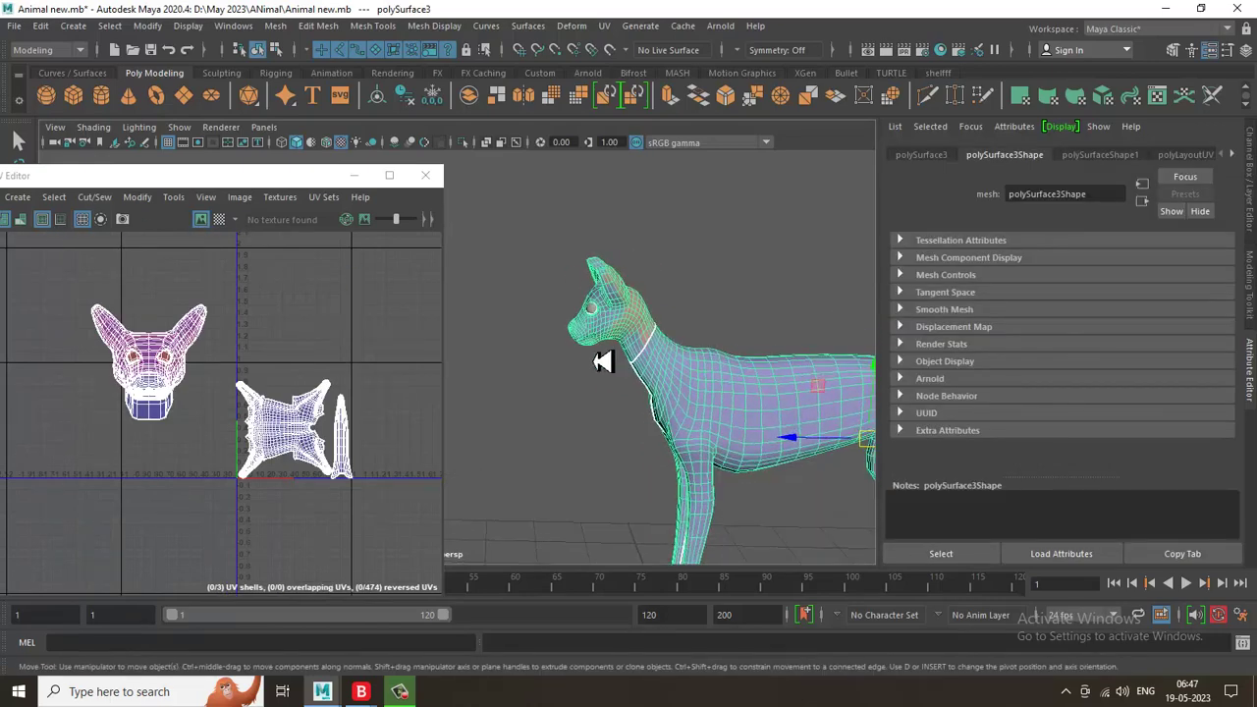
right_click_drag(590, 258, 590, 301)
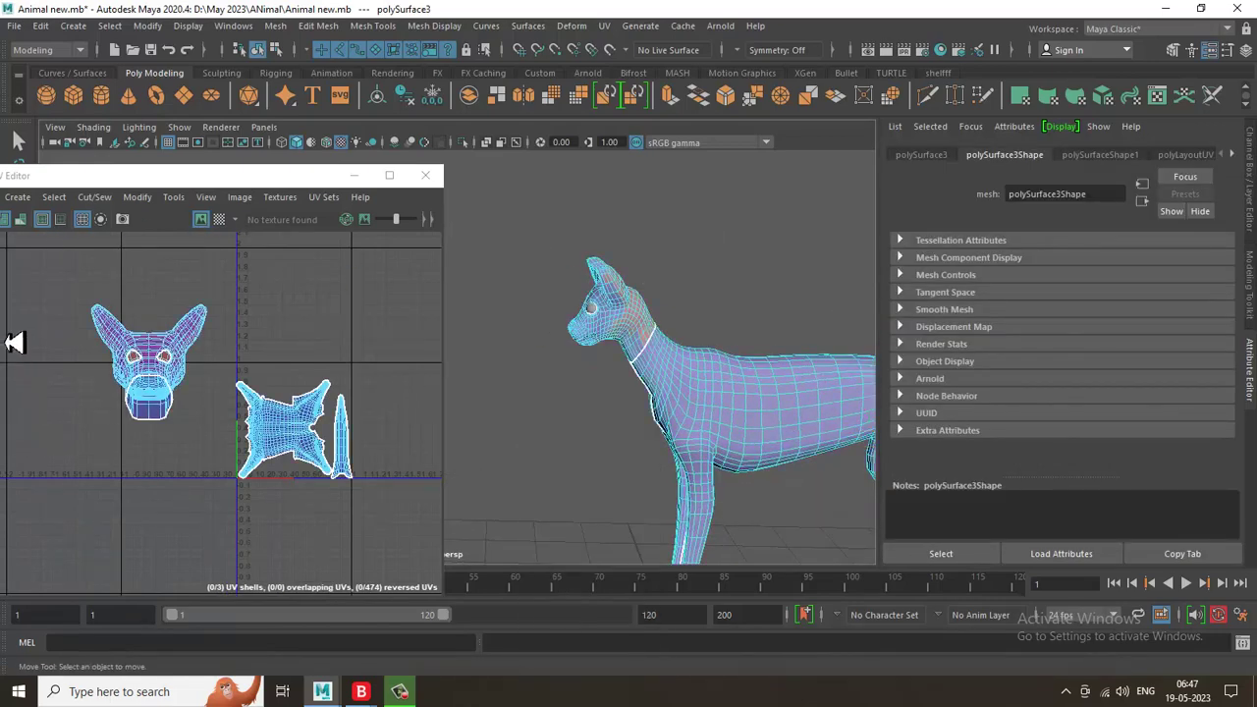
left_click_drag(687, 388, 729, 335, "alt")
middle_click_drag(656, 298, 681, 338, "alt")
right_click_drag(681, 338, 755, 469, "alt")
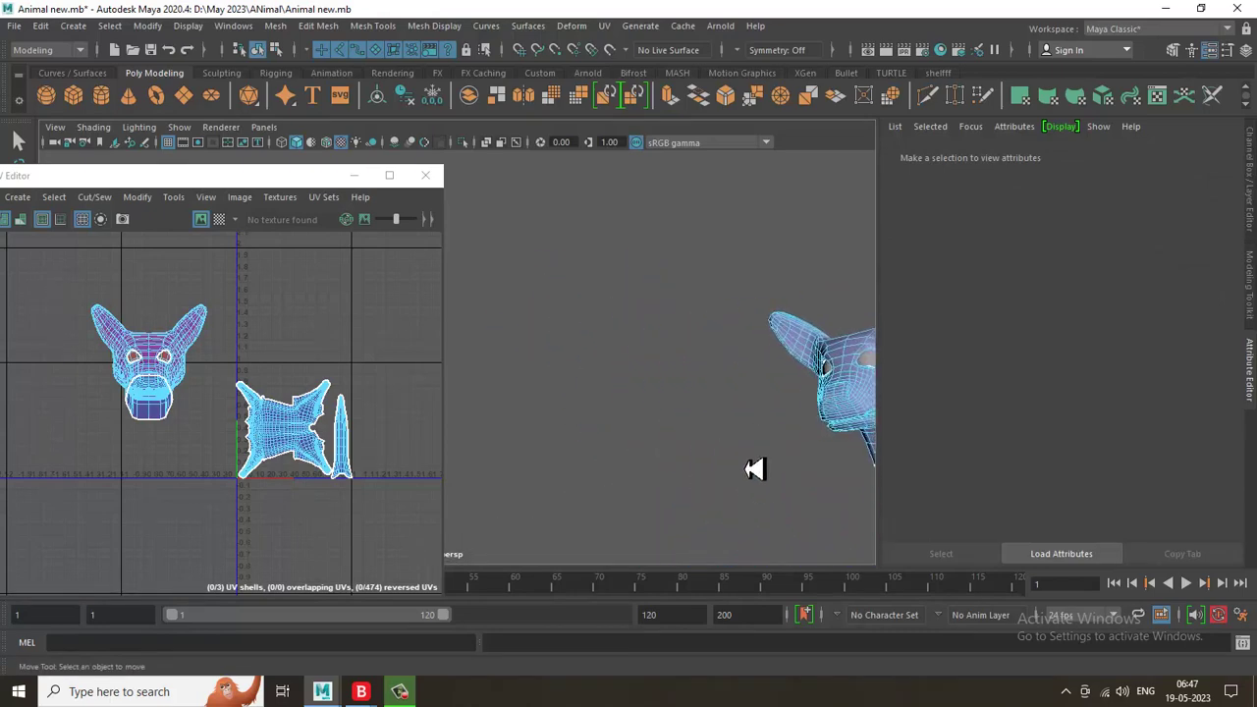
middle_click_drag(813, 400, 536, 360, "alt")
right_click_drag(560, 350, 654, 401, "alt")
left_click_drag(654, 401, 598, 396, "alt")
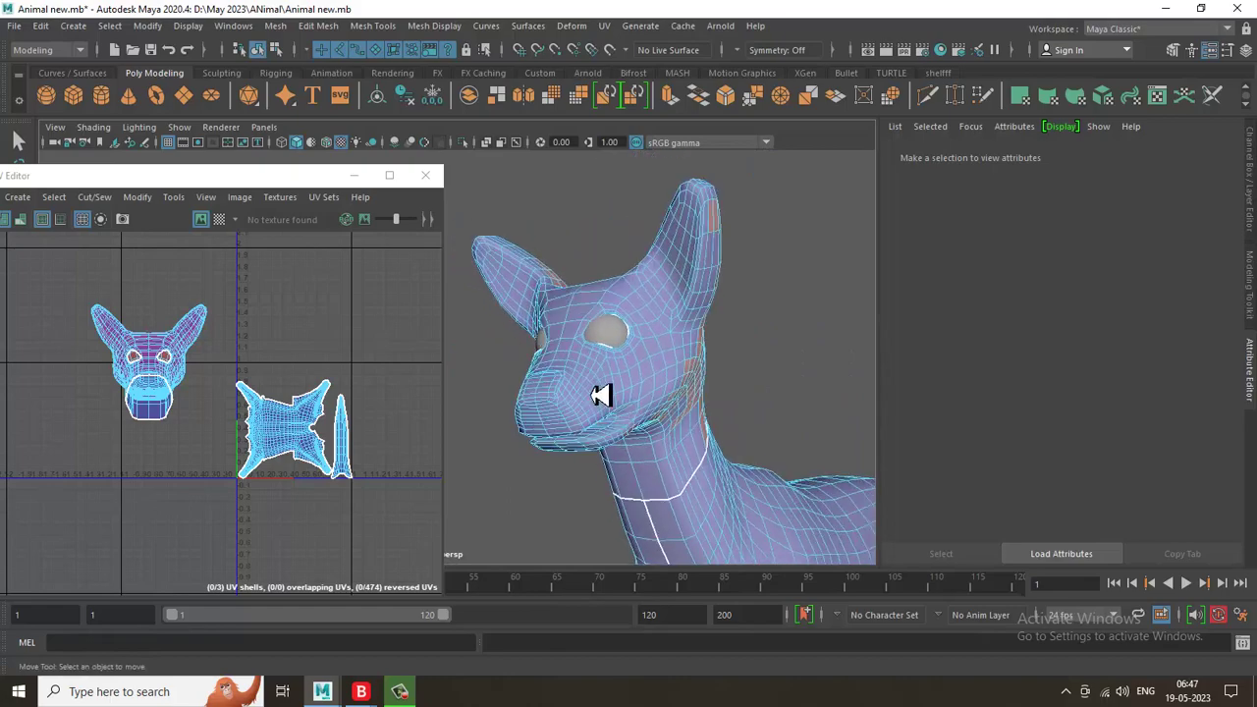
right_click_drag(635, 338, 649, 191)
left_click_drag(727, 276, 707, 355, "alt")
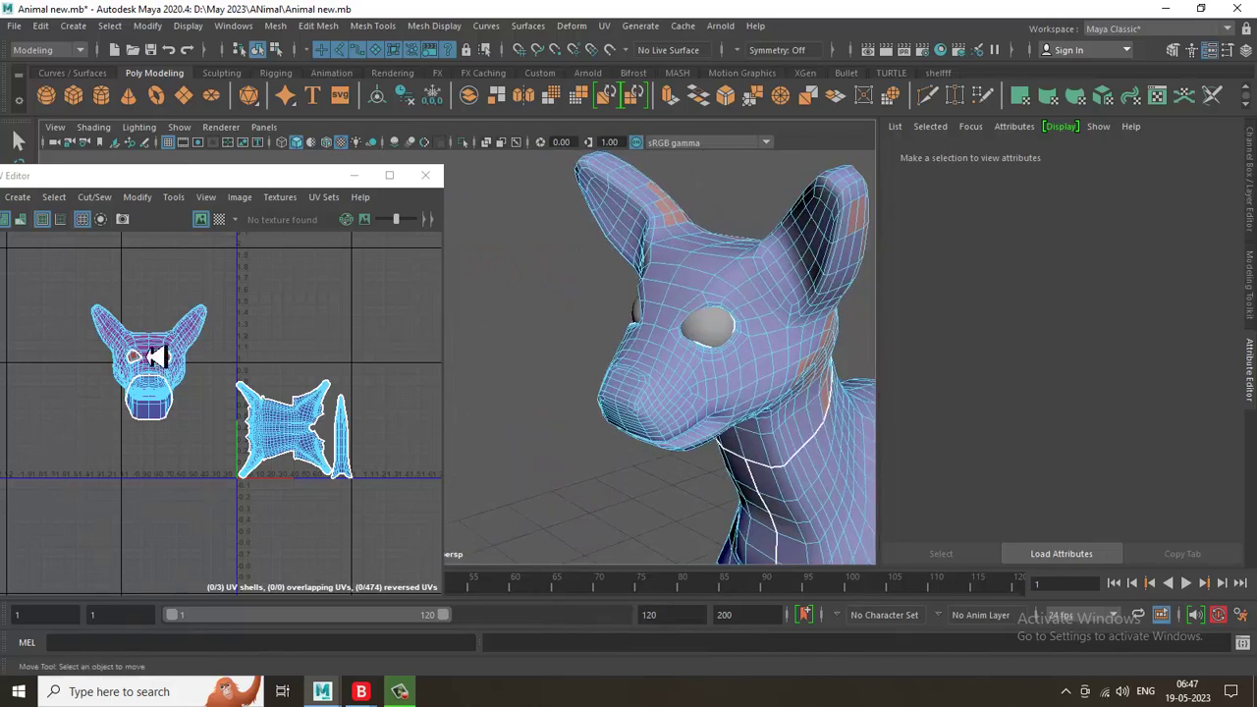
Planar-map all head faces from the Z axis fitted to the bounding box, and move the new shell clear of the body UVs.
right_click_drag(154, 355, 85, 303)
left_click_drag(84, 304, 231, 481)
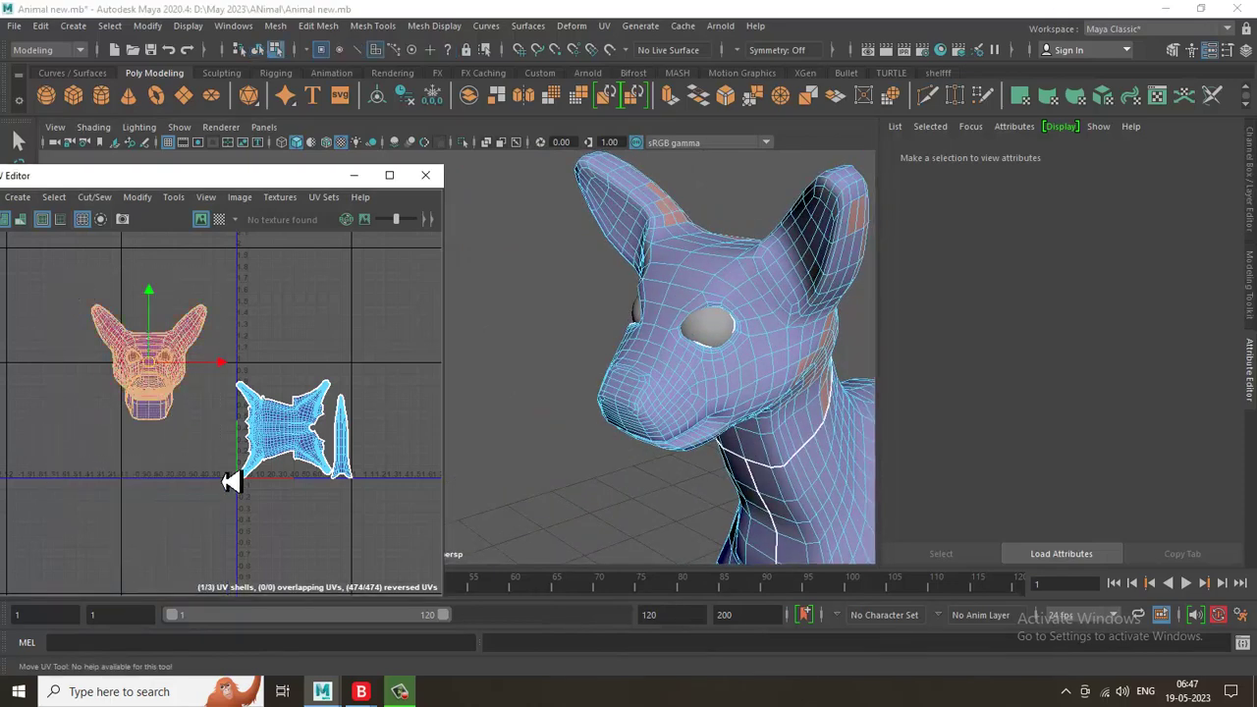
left_click(791, 317)
left_click(611, 28)
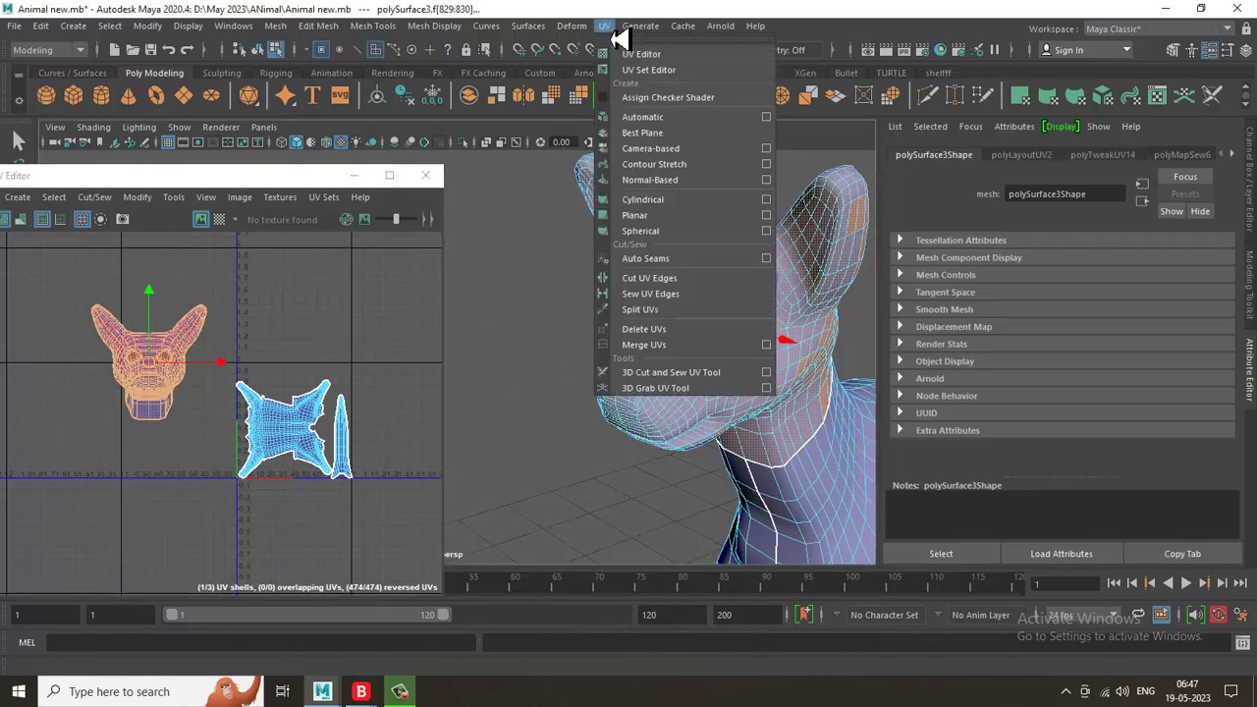
left_click(767, 214)
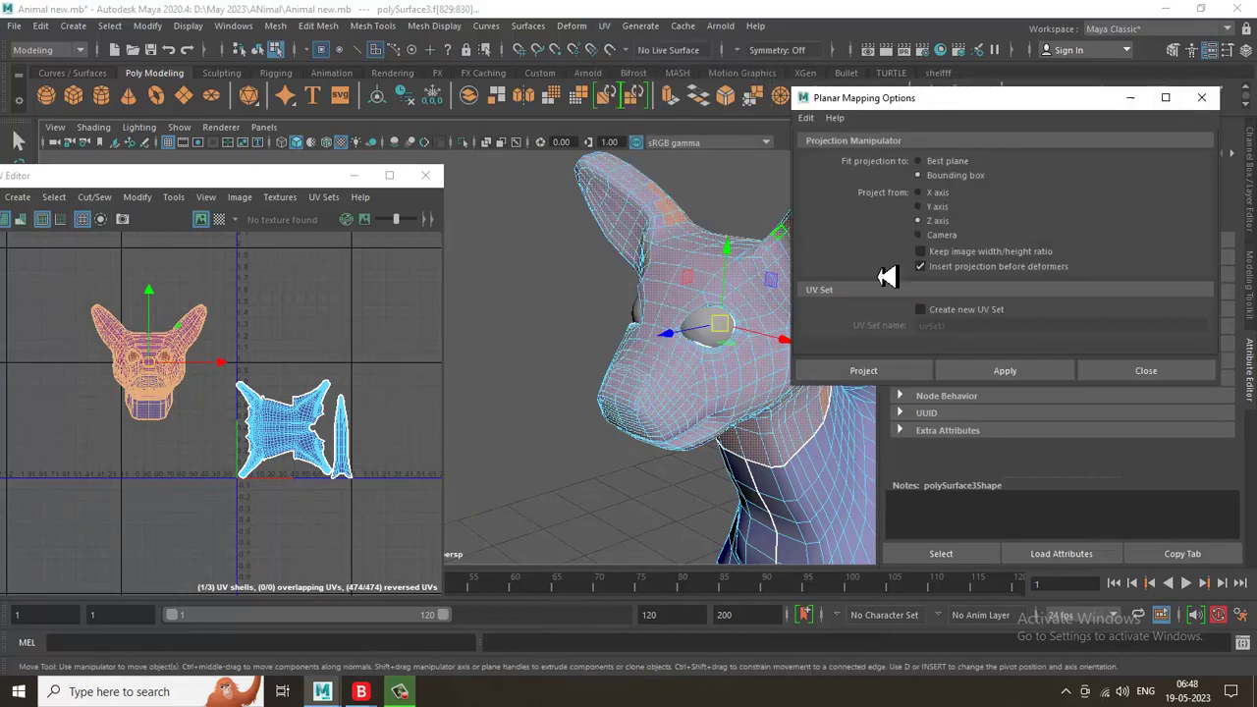
left_click(903, 378)
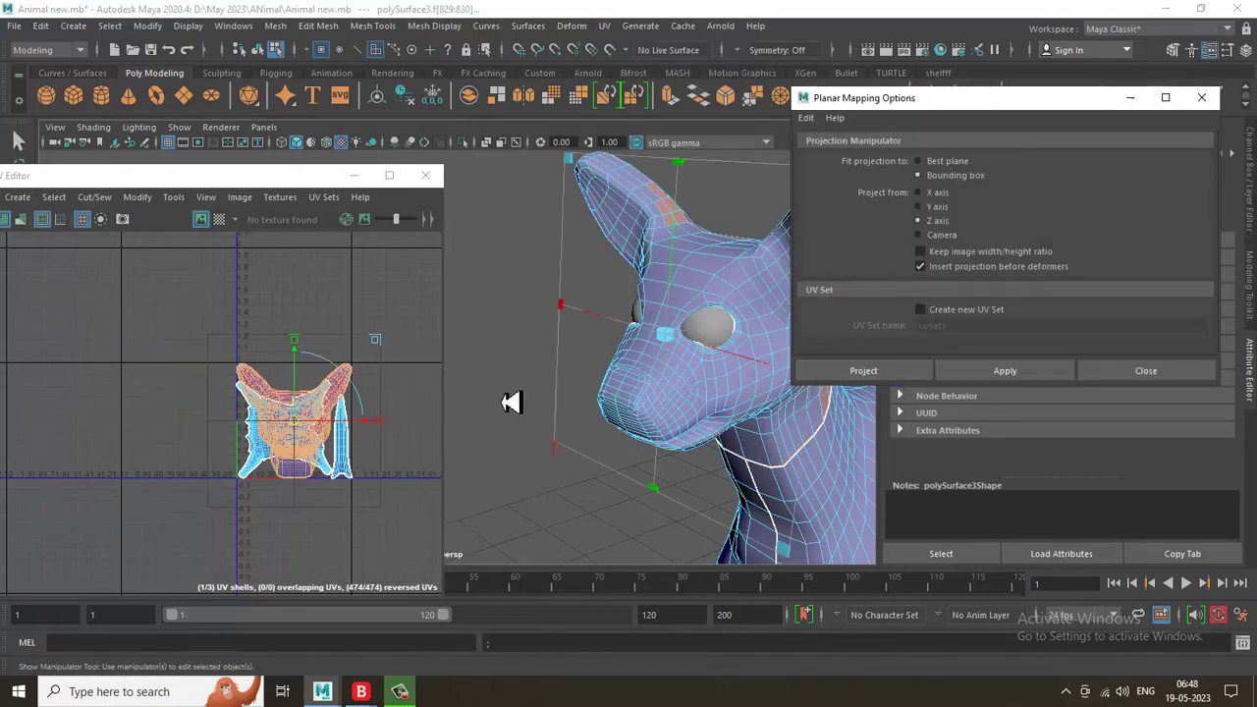
left_click_drag(313, 431, 116, 346)
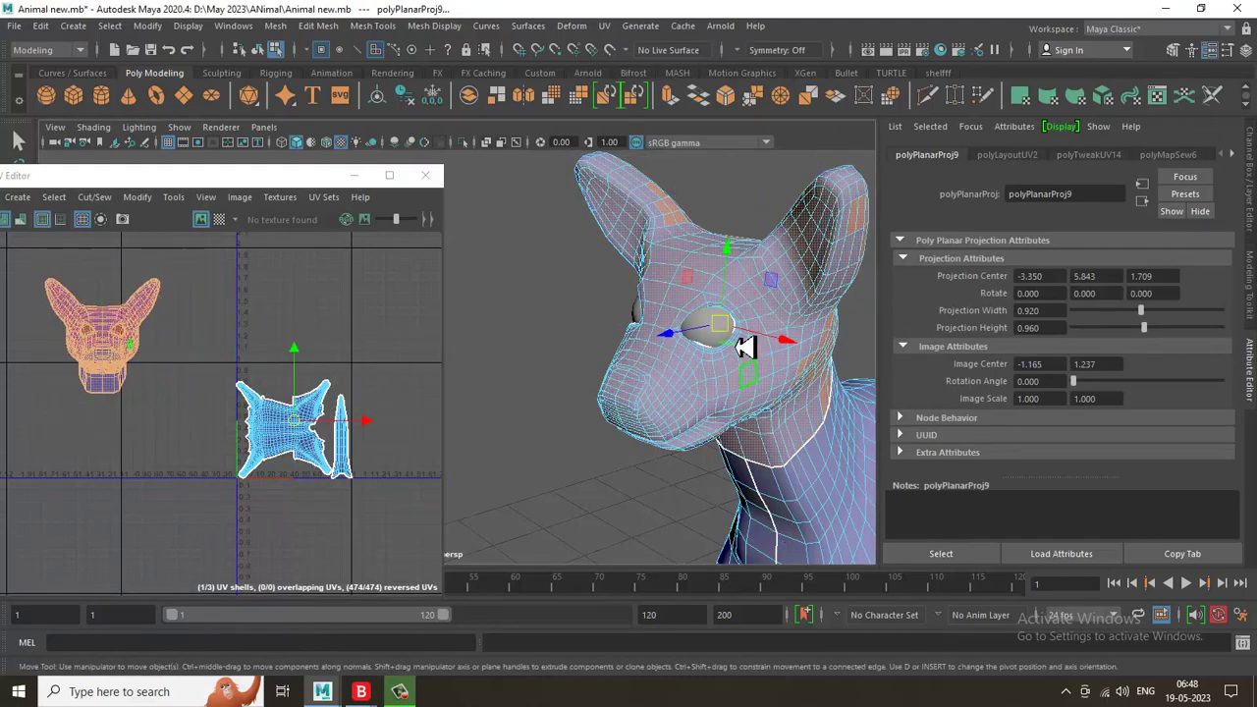
Select the line of edges running across the crown of the dog's head and up the back of one ear.
right_click_drag(721, 266, 667, 276)
left_click_drag(738, 298, 780, 440, "alt")
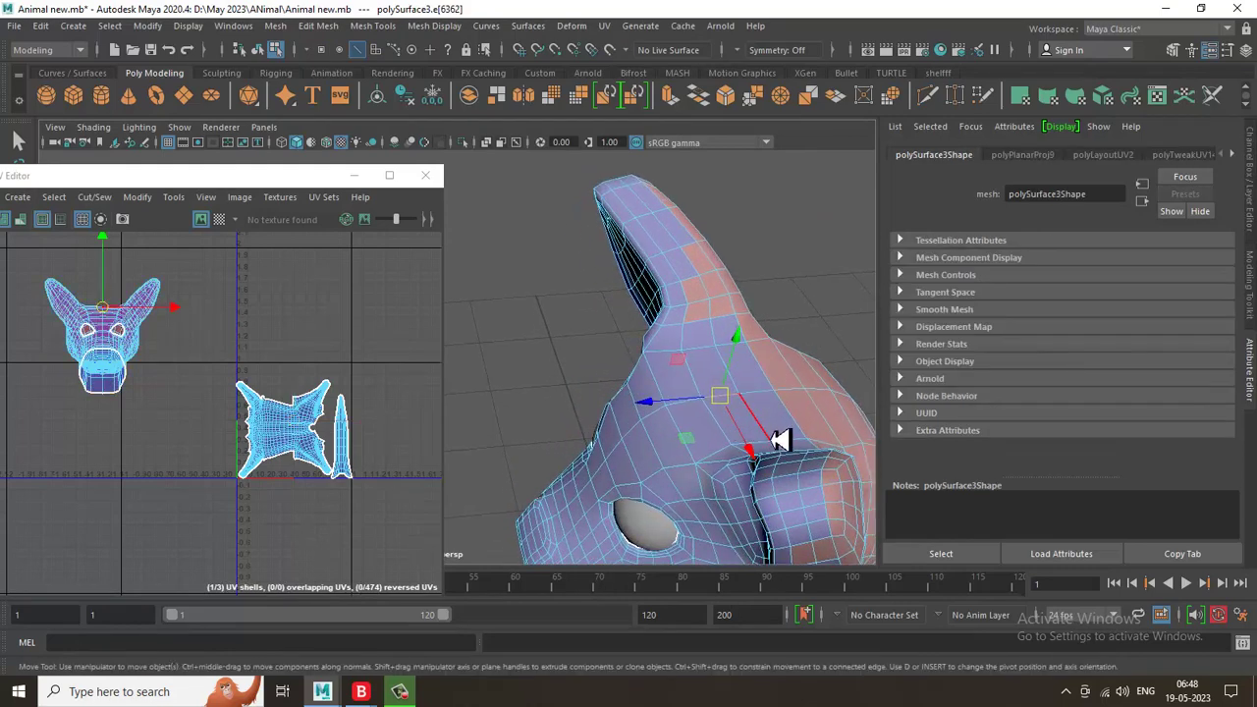
left_click(746, 365)
left_click(719, 338, "shift")
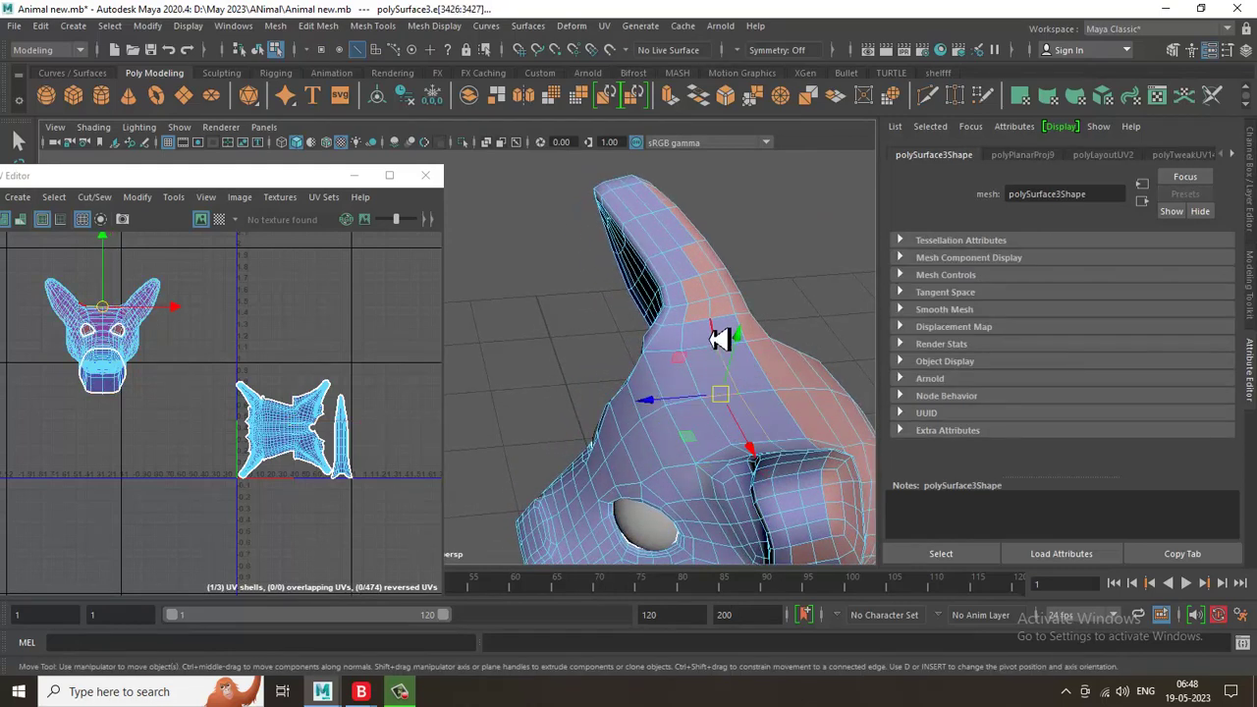
left_click(720, 321, "shift")
left_click(715, 303, "shift")
left_click(694, 283, "shift")
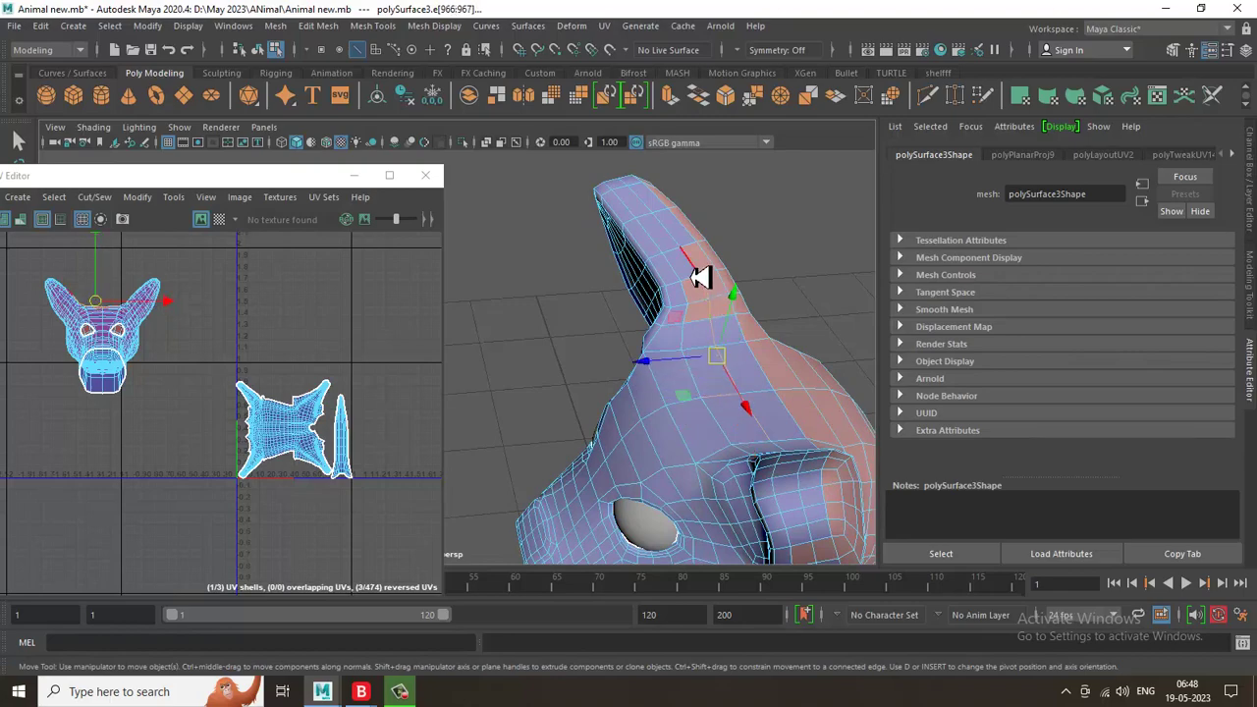
left_click(689, 273, "shift")
left_click(675, 247, "shift")
left_click(649, 215, "shift")
Minimize the UV Editor and extend the edge selection along the backs of both ears.
left_click_drag(676, 248, 766, 345, "alt")
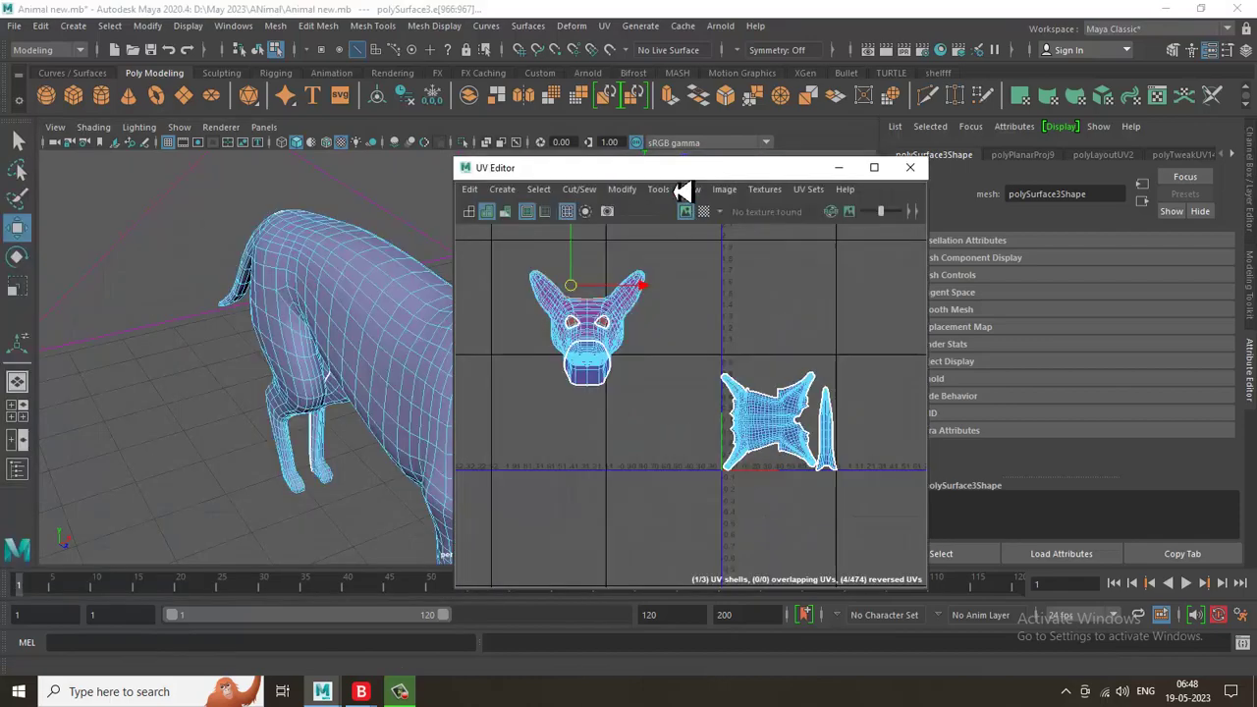
left_click(839, 167)
left_click_drag(717, 294, 572, 318, "alt")
key("q")
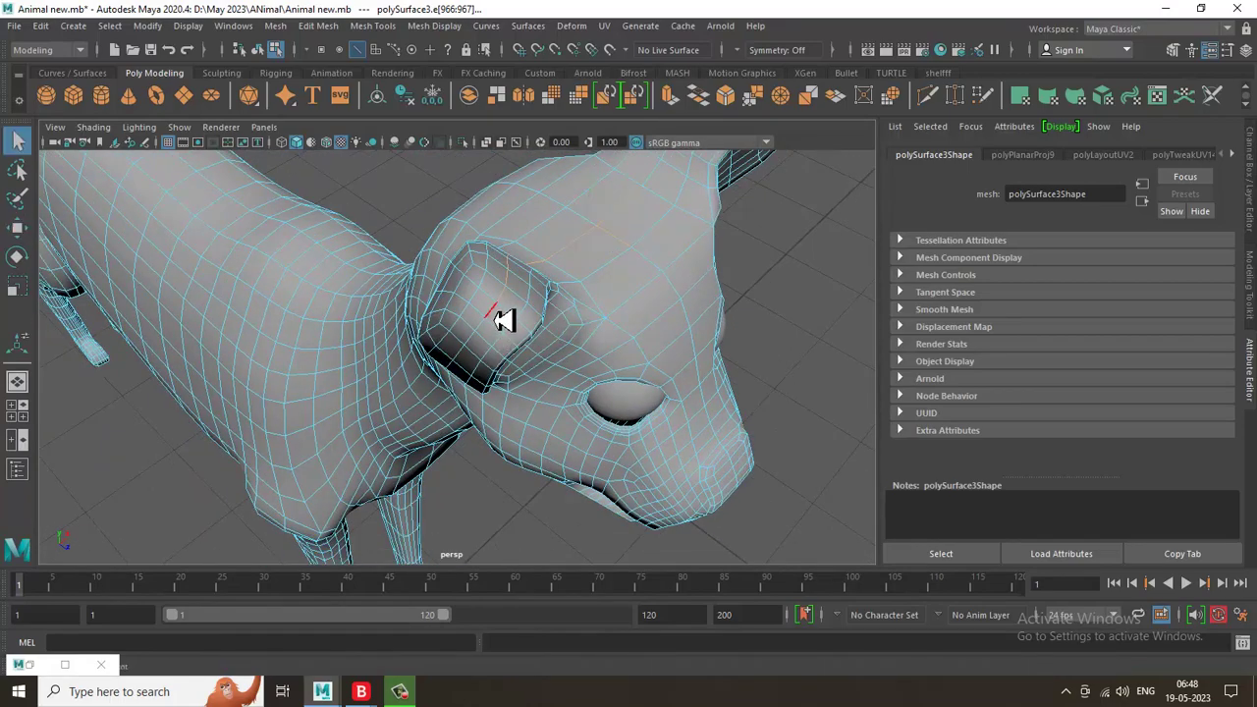
mouse_move(482, 354)
left_mouse_down("alt")
mouse_move(504, 325)
mouse_move(485, 339)
left_mouse_up("alt")
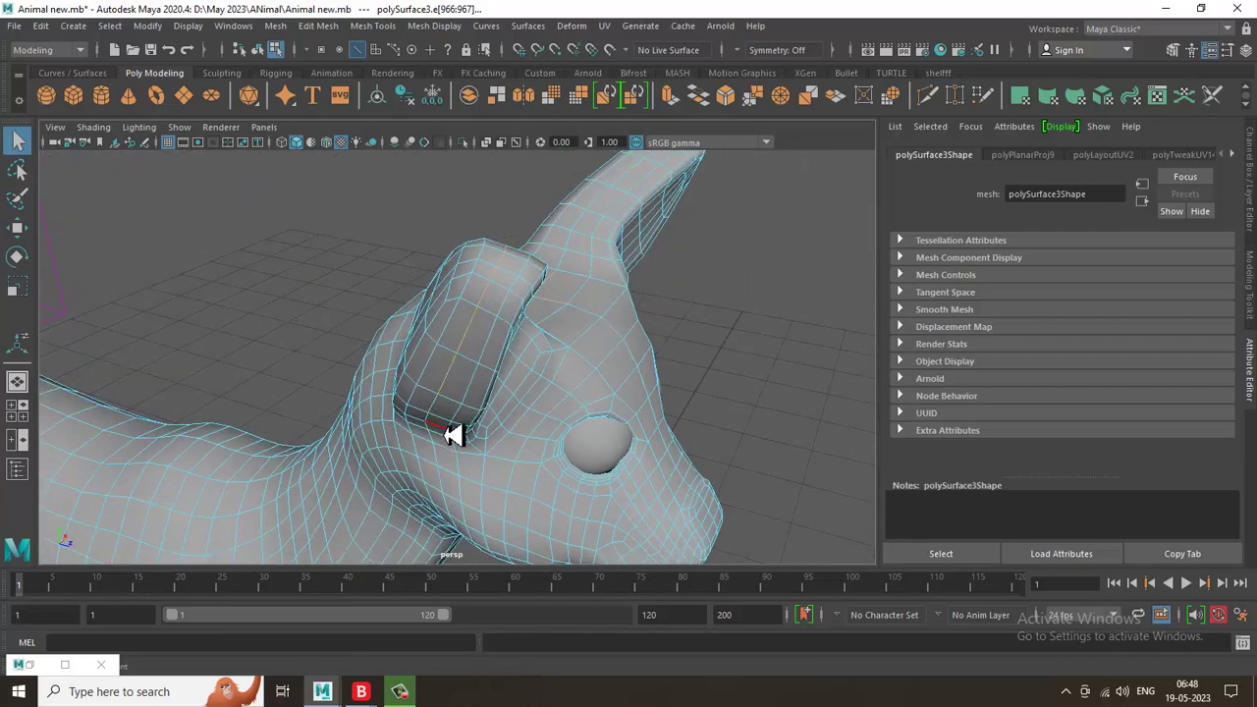
left_click_drag(452, 436, 459, 433, "alt")
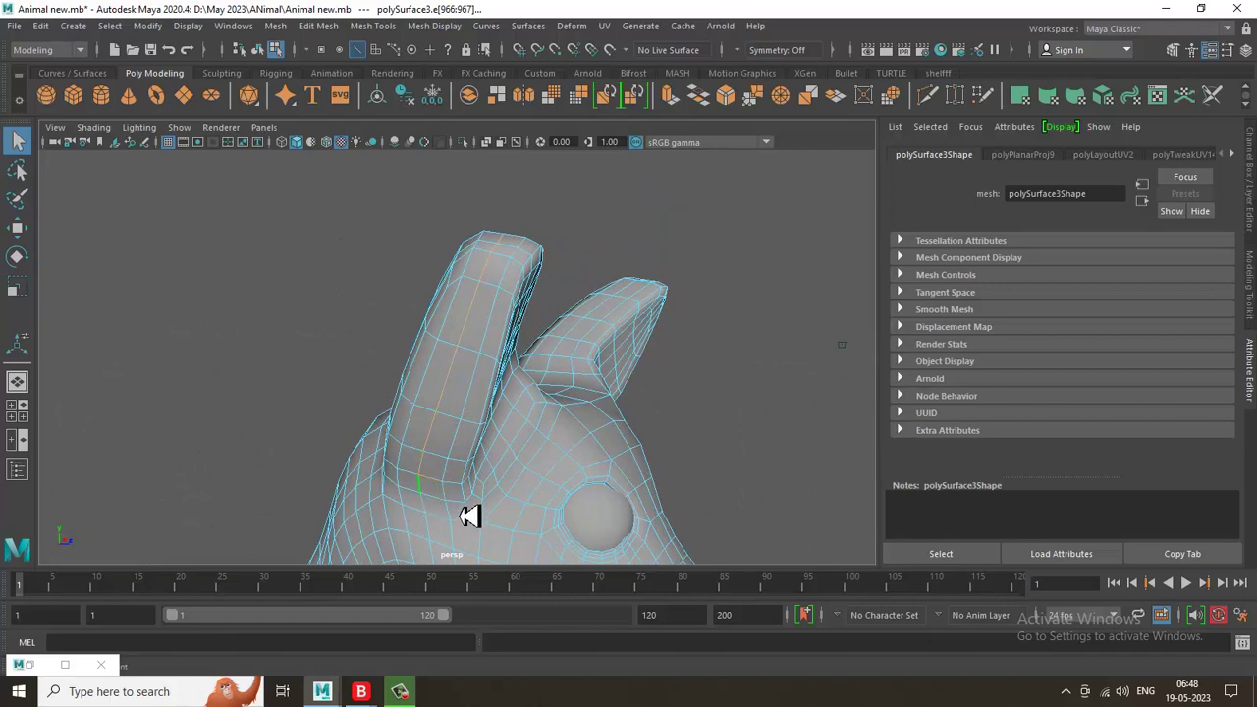
left_click_drag(608, 386, 537, 446, "alt")
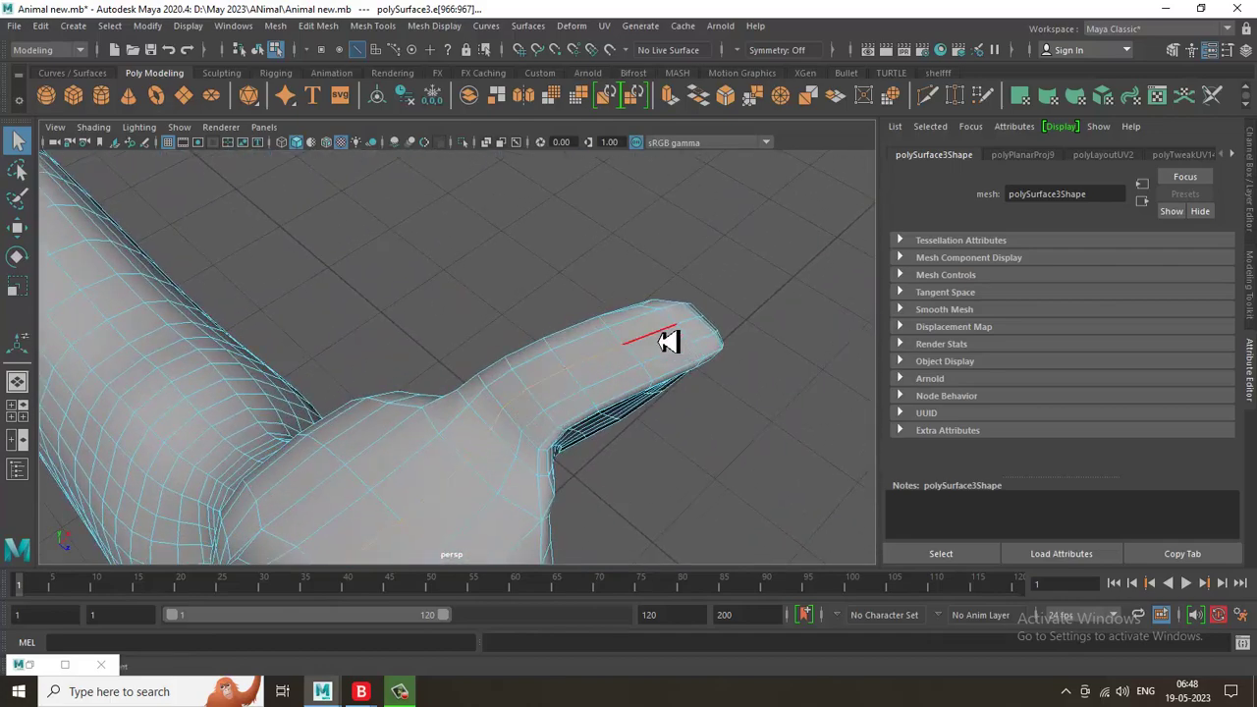
left_click_drag(788, 390, 479, 438, "alt")
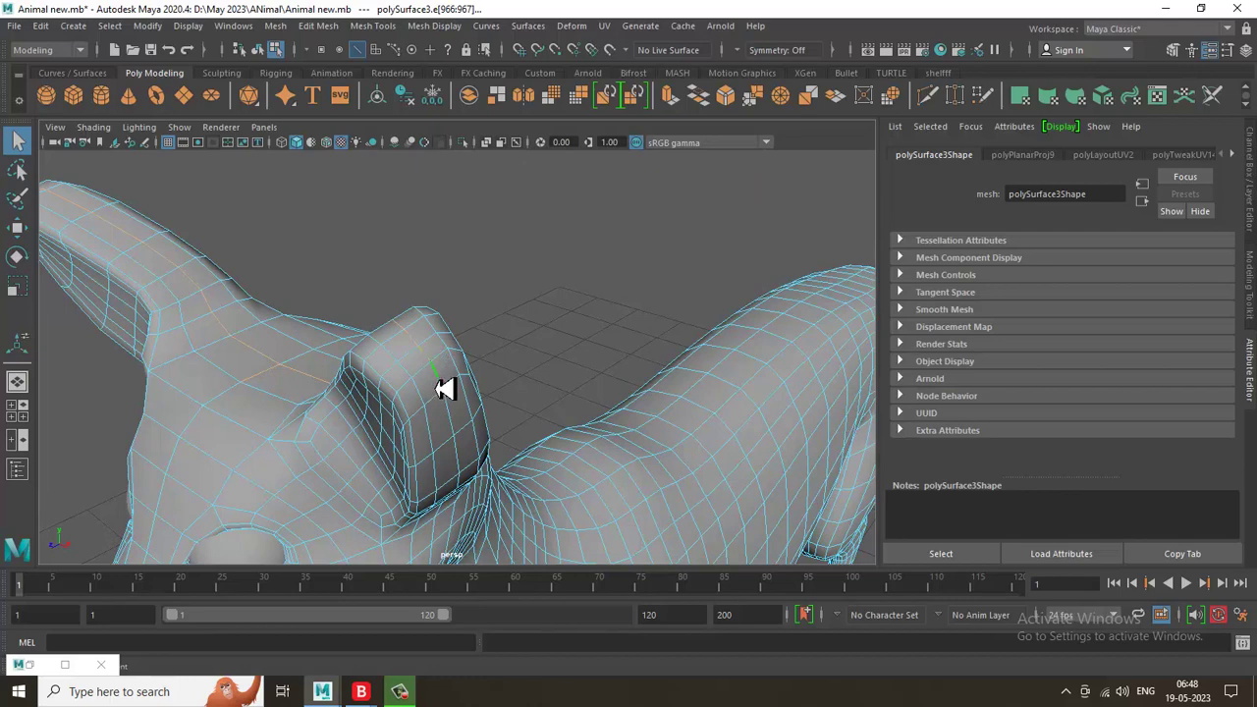
left_click_drag(470, 475, 462, 448, "alt")
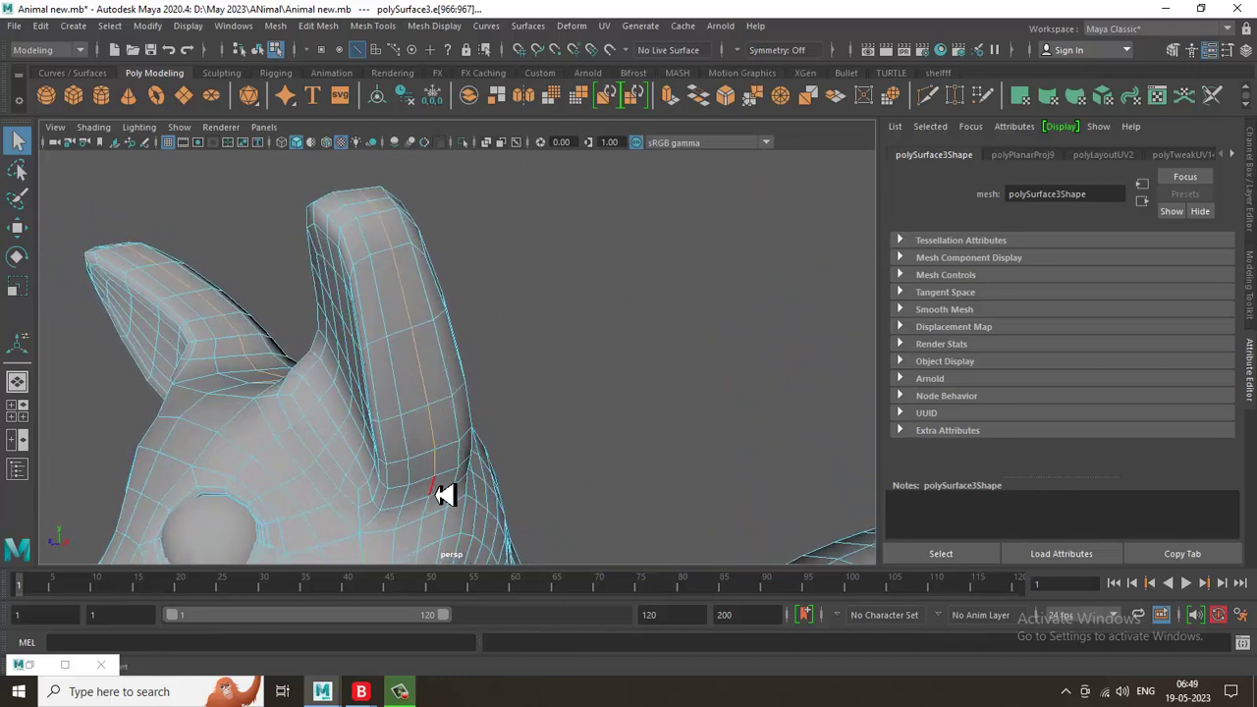
Deselect the unwanted edges along the neck and body using wireframe display, and return to shaded display.
left_click_drag(580, 542, 387, 429, "alt")
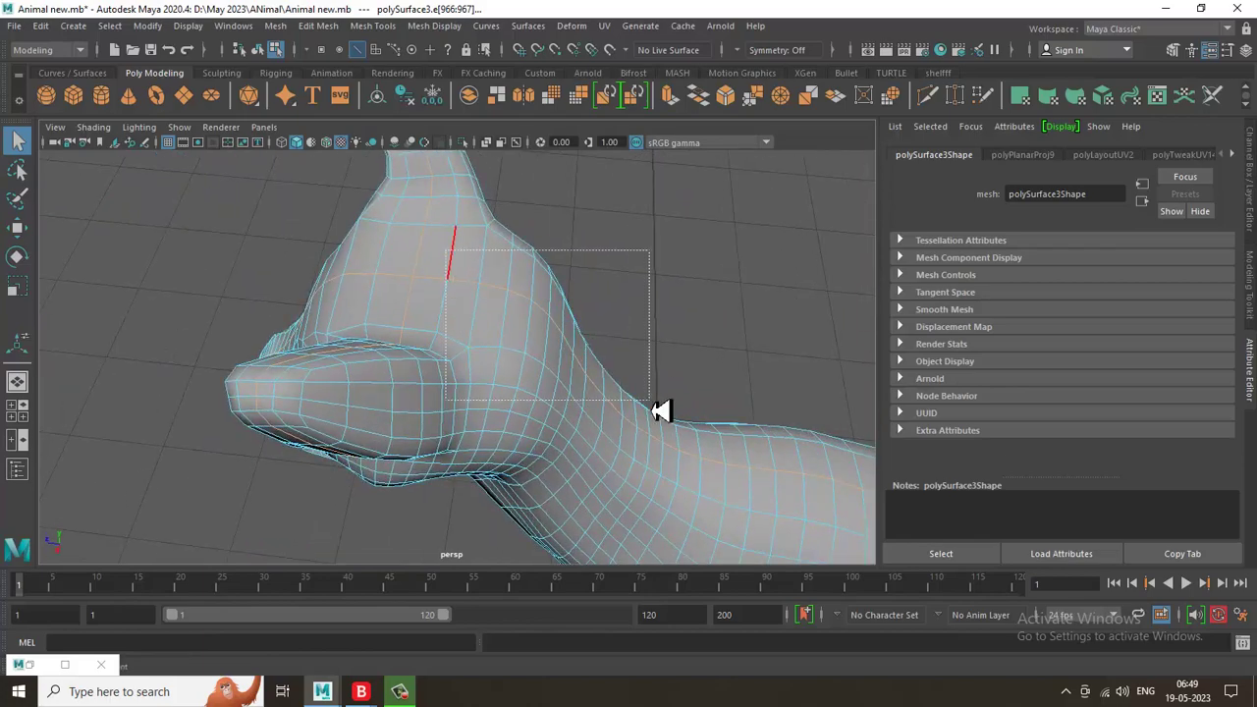
mouse_move(686, 431)
left_mouse_down("alt")
mouse_move(615, 435)
mouse_move(626, 363)
mouse_move(328, 281)
mouse_move(493, 225)
mouse_move(537, 242)
mouse_move(581, 289)
mouse_move(494, 323)
left_mouse_up("alt")
key("4")
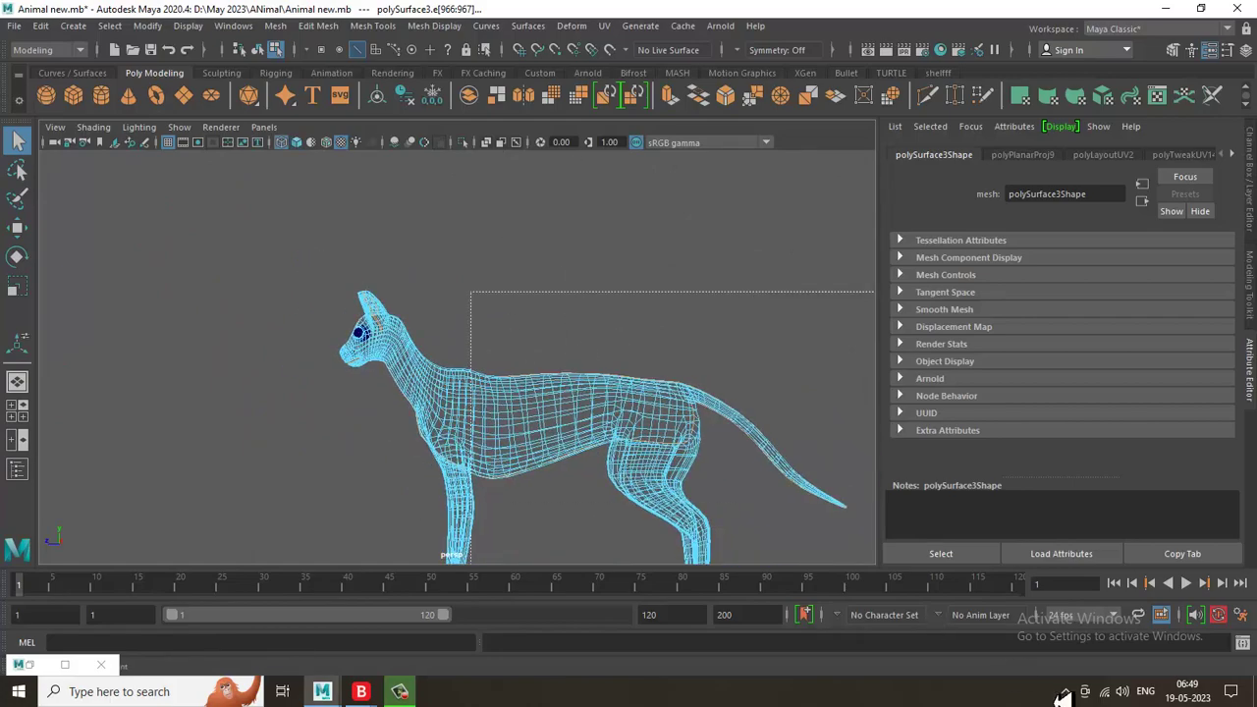
left_click_drag(775, 477, 533, 367, "alt")
right_click_drag(534, 368, 432, 427, "alt")
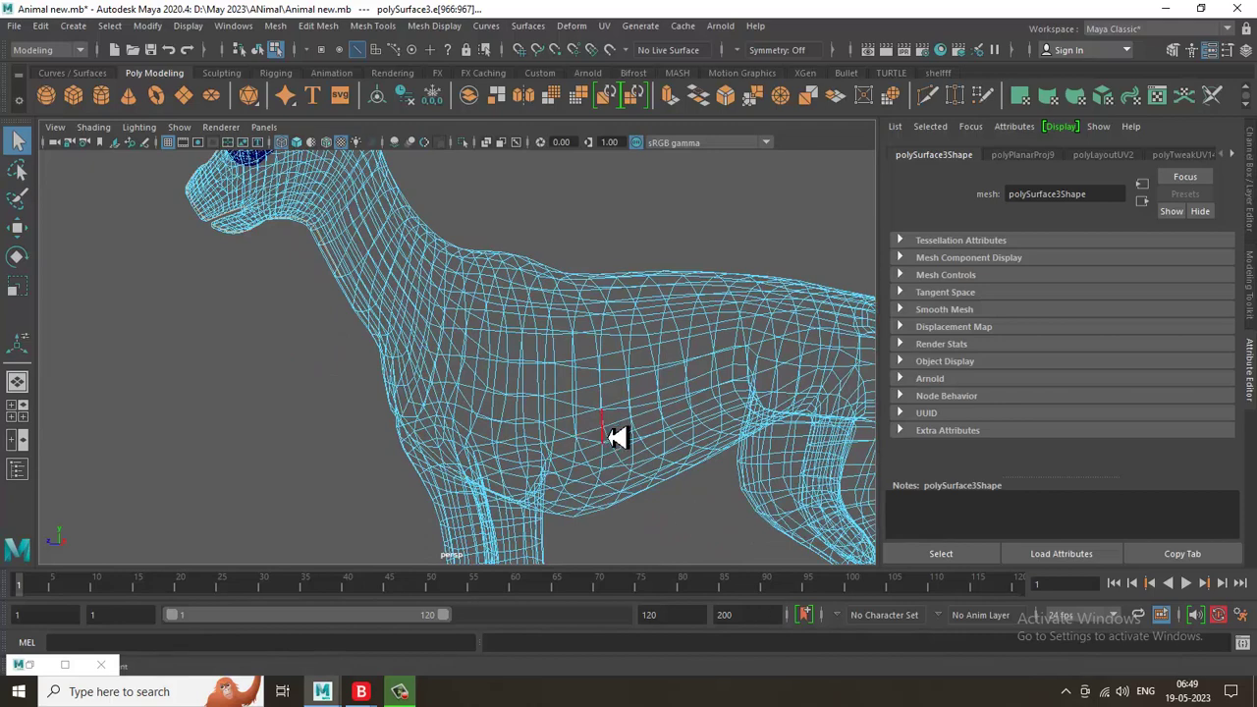
key("5")
mouse_move(610, 451)
left_mouse_down("alt")
mouse_move(422, 314)
mouse_move(471, 371)
left_mouse_up("alt")
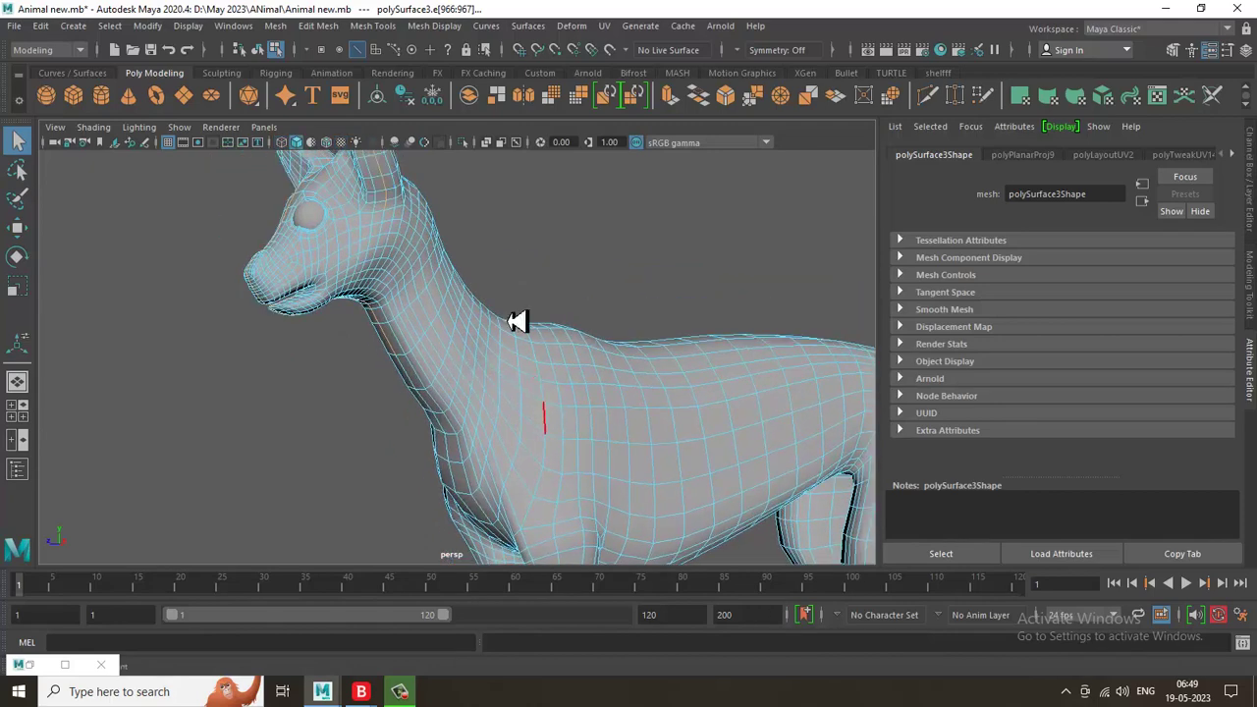
left_click_drag(518, 322, 498, 421, "alt")
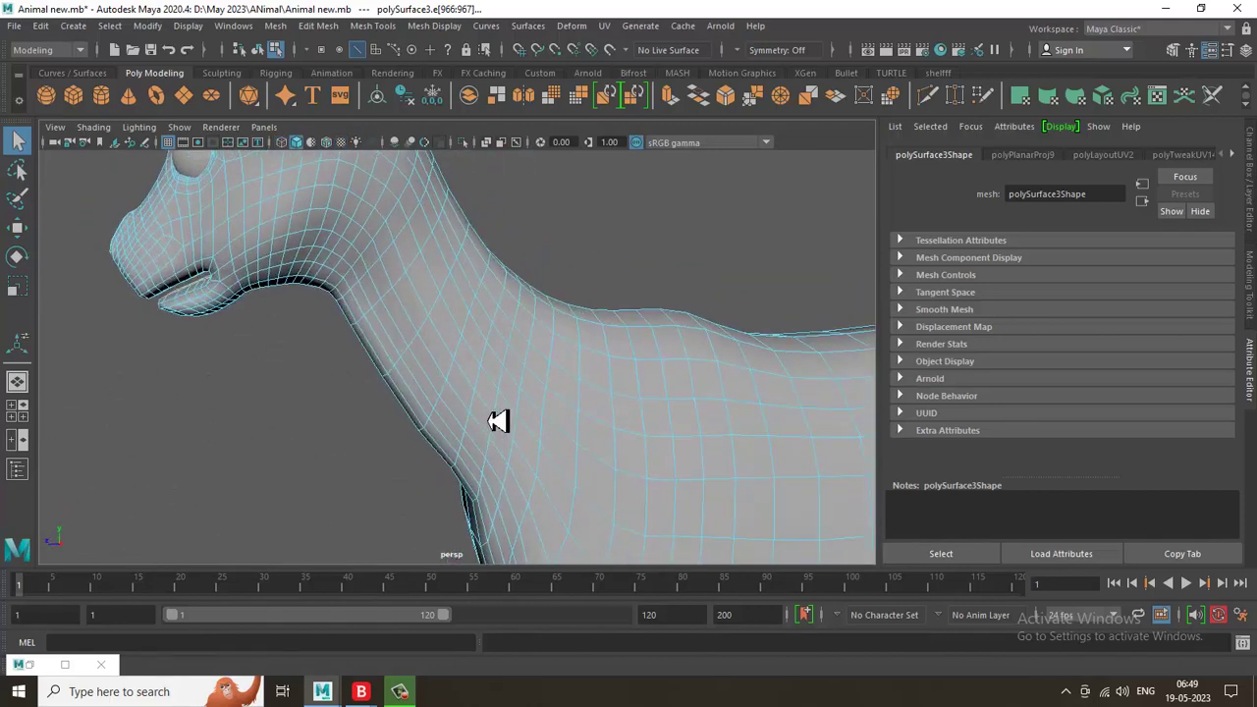
Inspect the selected seam edges under the dog's chin and along the front of the neck.
left_click(29, 665)
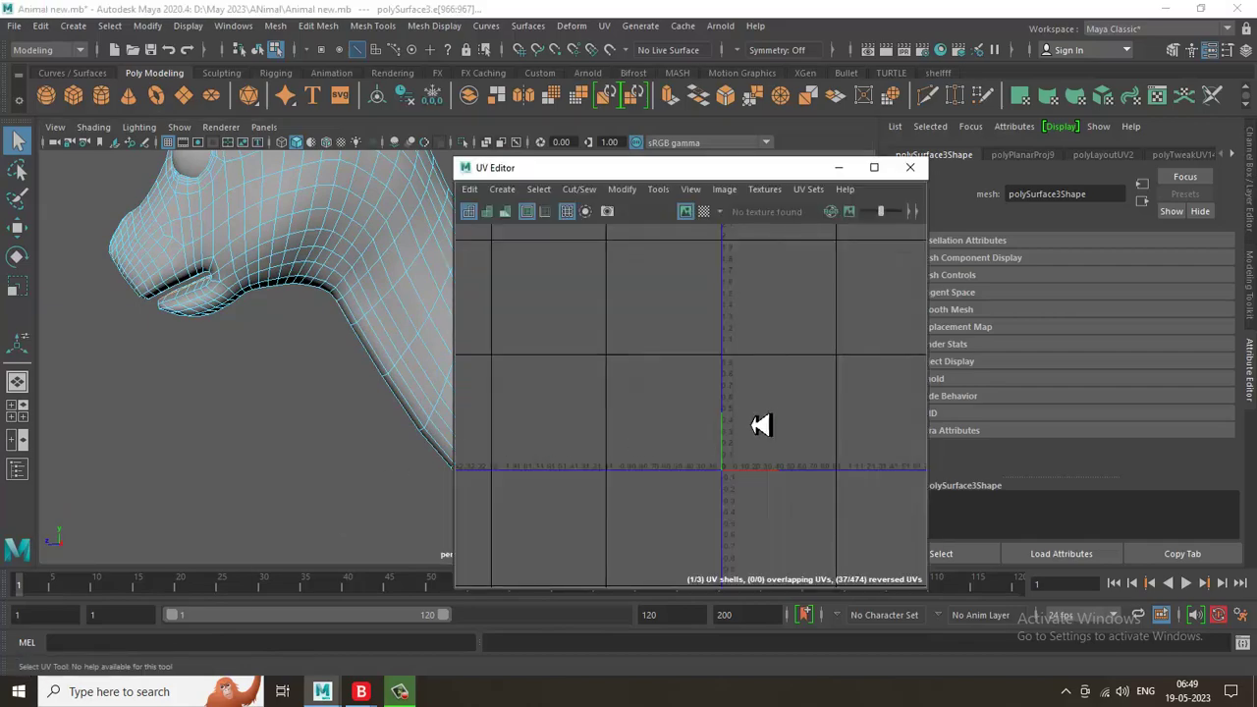
left_click(840, 167)
left_click_drag(482, 373, 499, 429, "alt")
left_click_drag(425, 263, 442, 530, "alt")
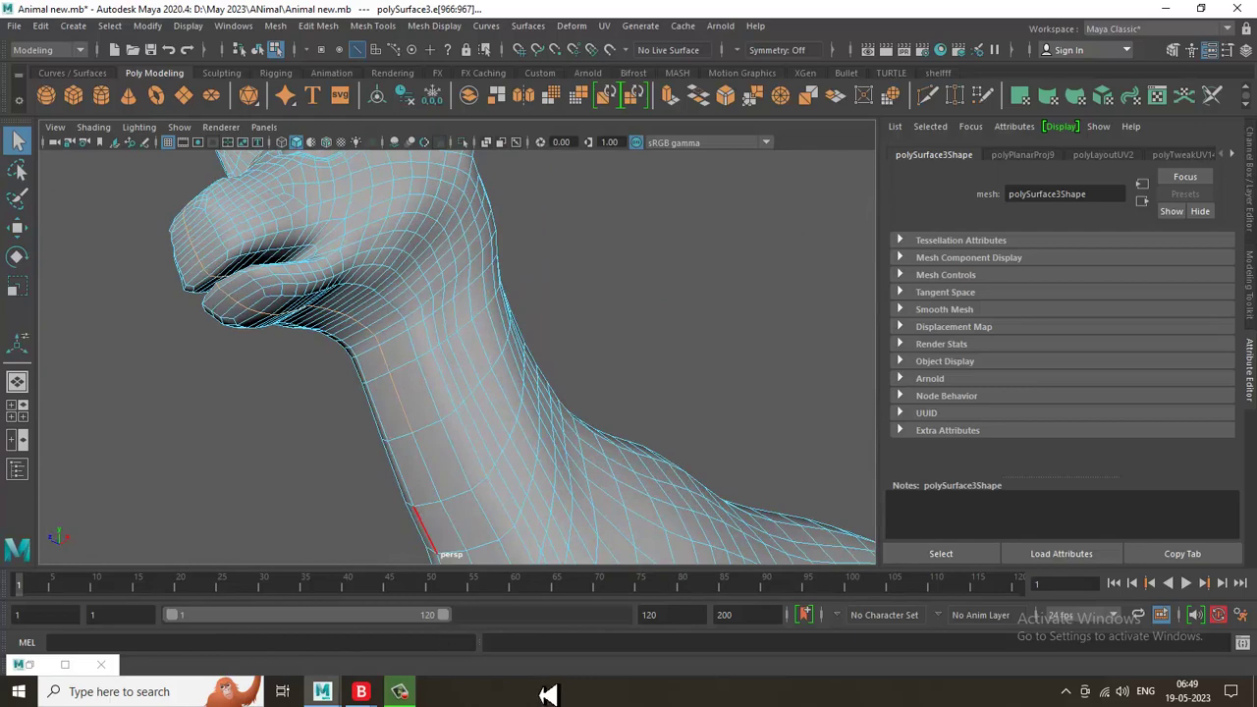
left_click_drag(491, 344, 470, 353, "alt")
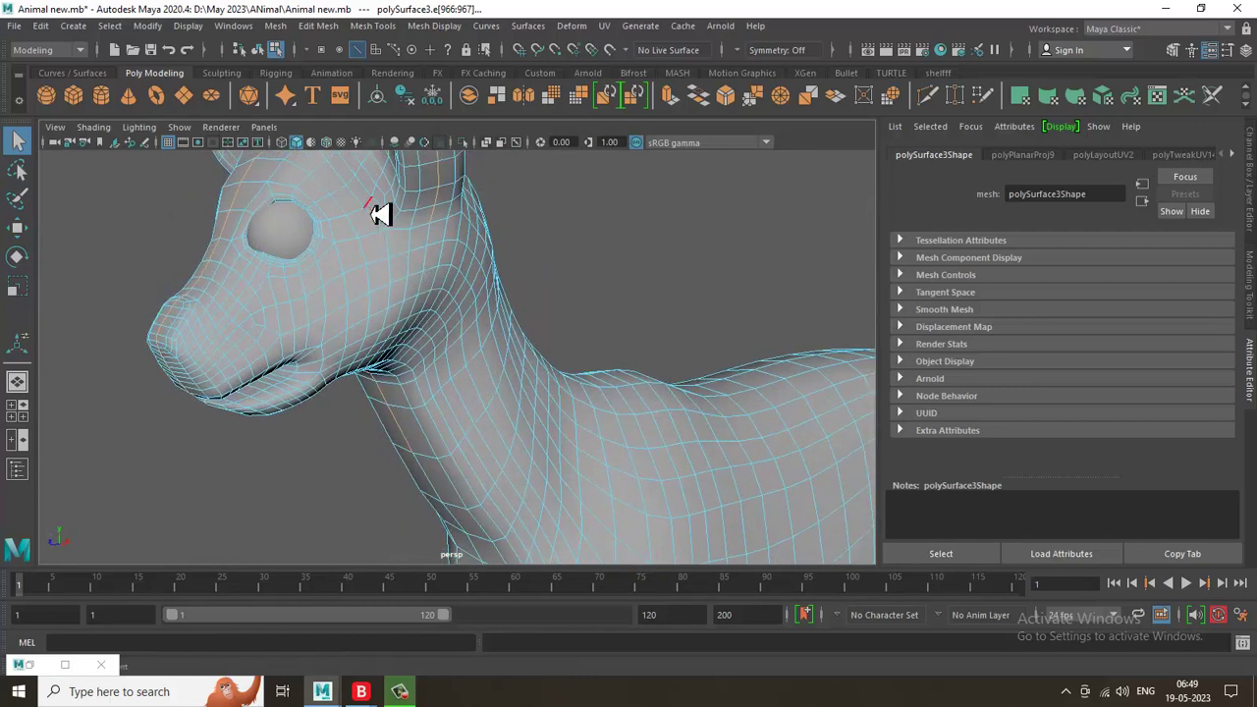
Select all faces of the head's UV shell and check which part of the model they cover.
right_click_drag(381, 214, 382, 255)
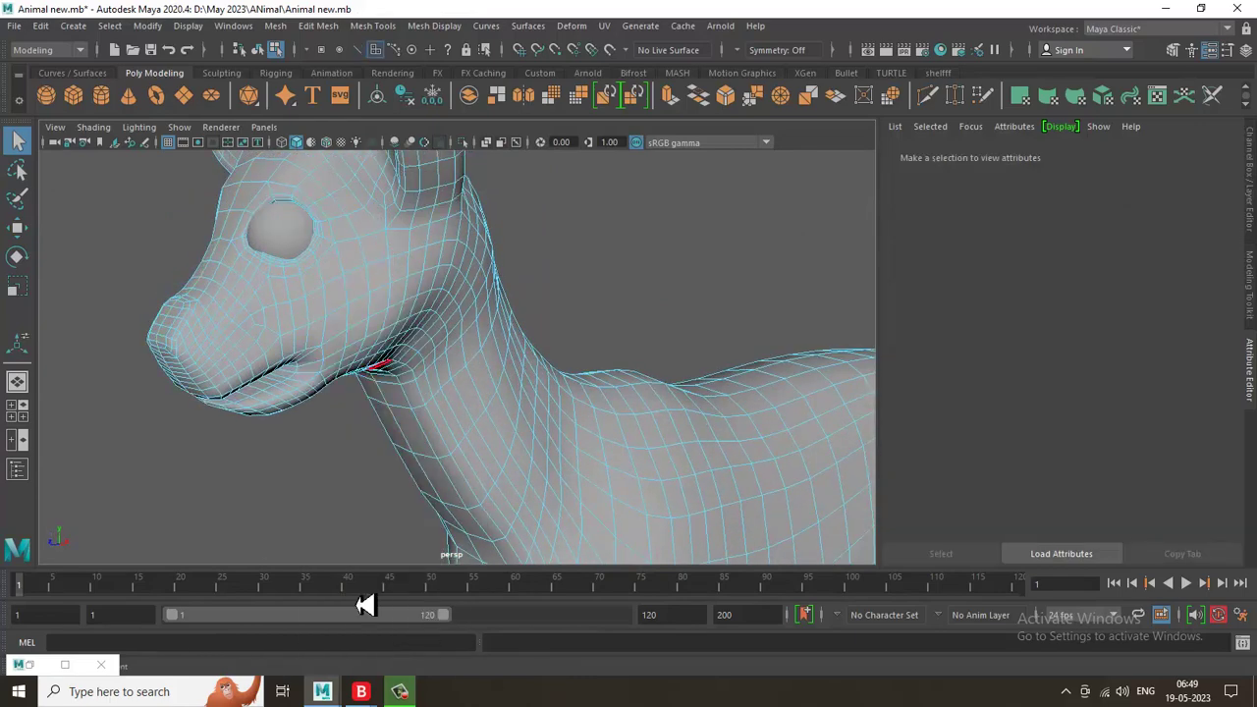
left_click(30, 666)
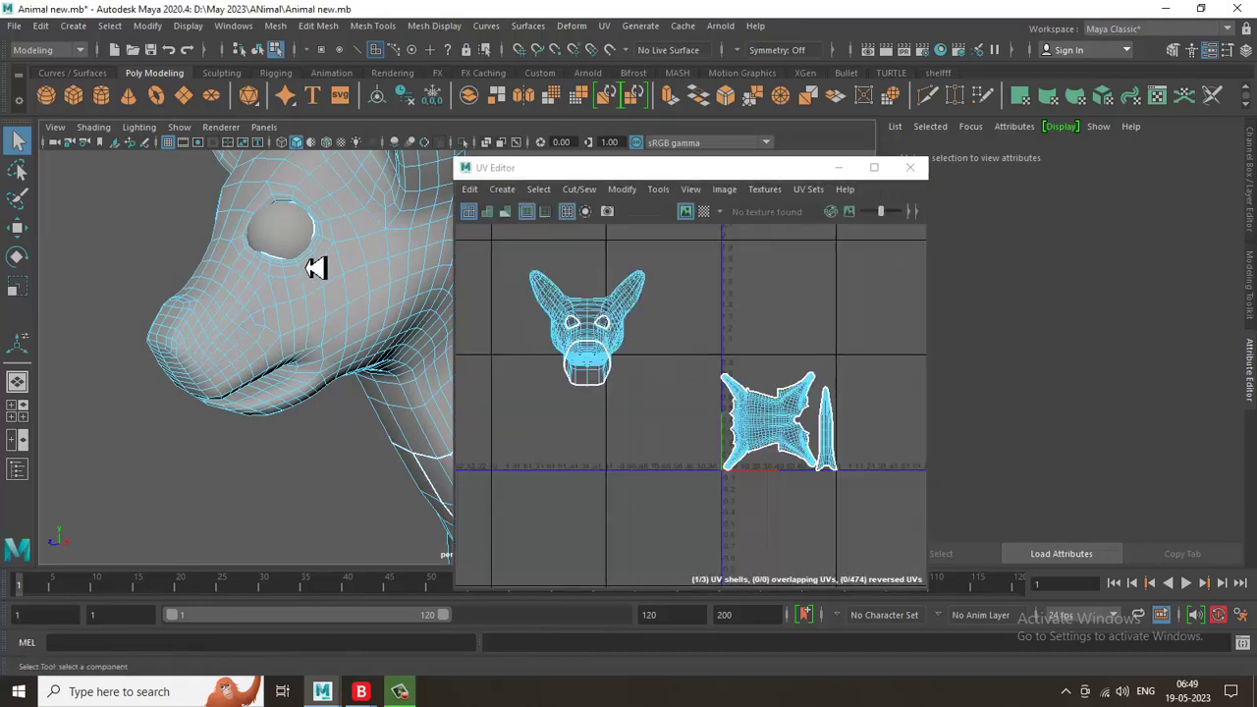
left_click(315, 268)
left_click_drag(508, 252, 677, 438)
left_click(839, 167)
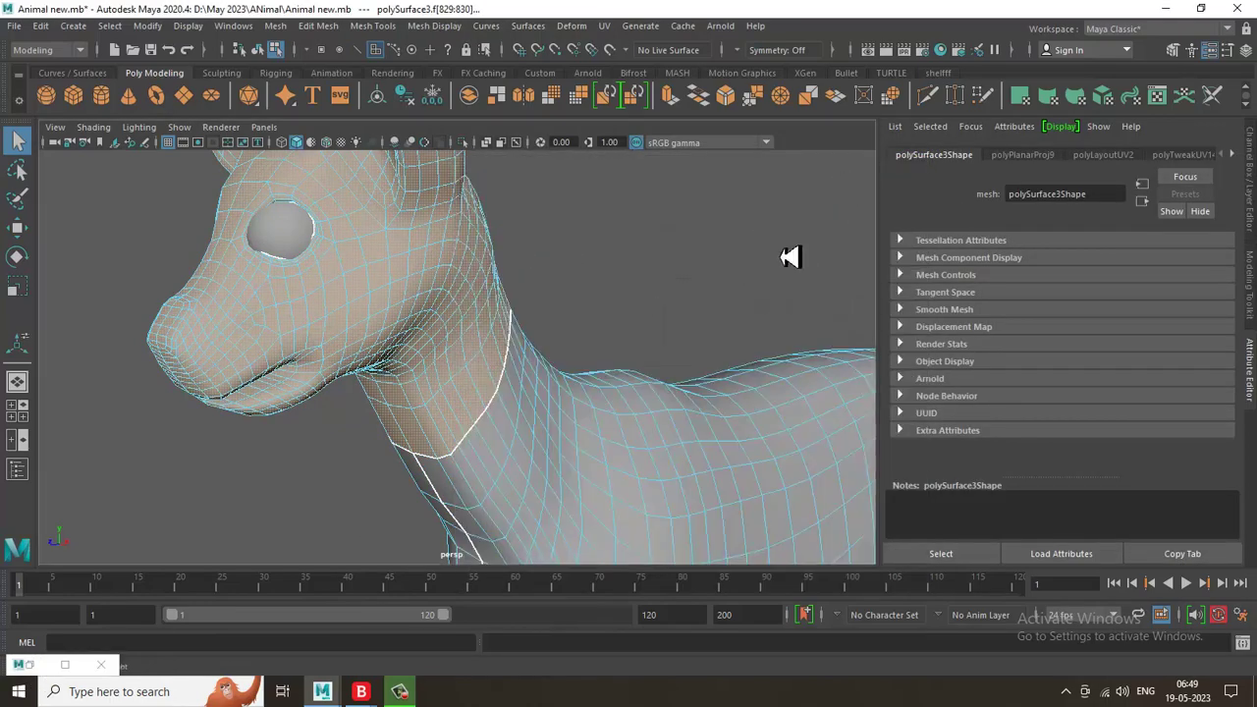
Return to the seam edge selection and check it around the head in wireframe and shaded display.
left_click(671, 241)
left_click_drag(666, 242, 541, 324, "alt")
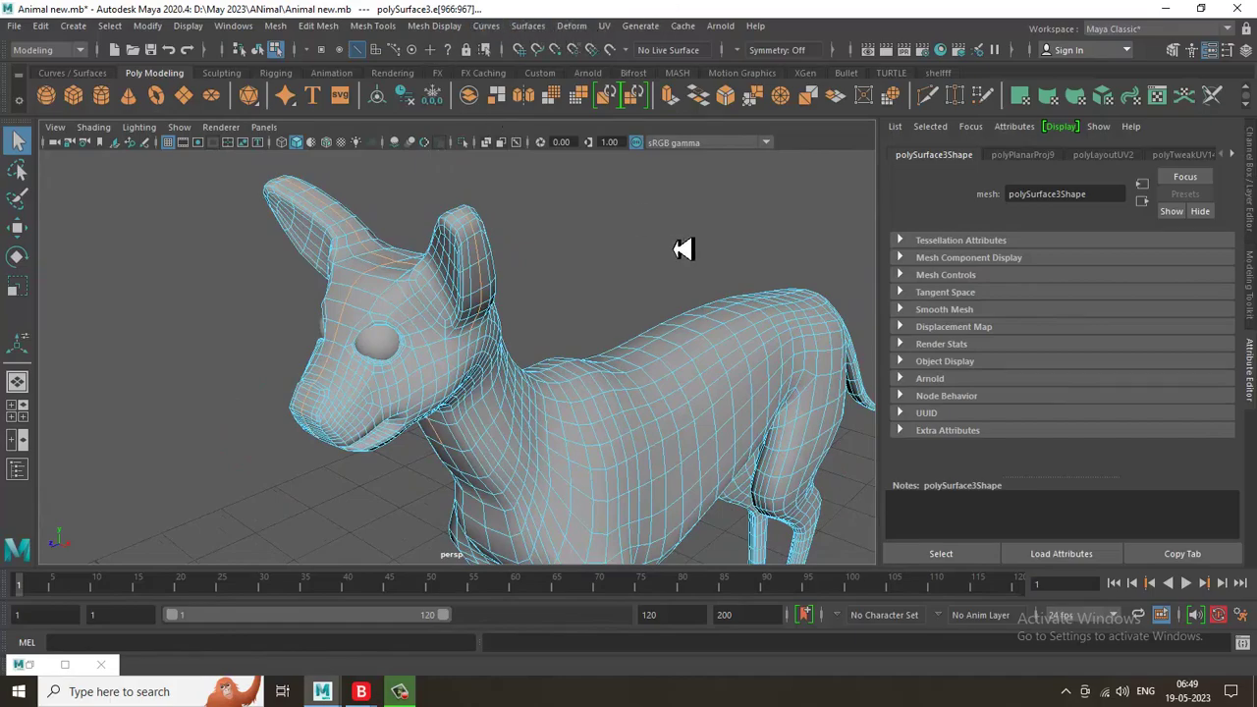
key("4")
mouse_move(764, 412)
left_mouse_down("alt")
mouse_move(586, 325)
mouse_move(623, 368)
mouse_move(527, 354)
left_mouse_up("alt")
key("5")
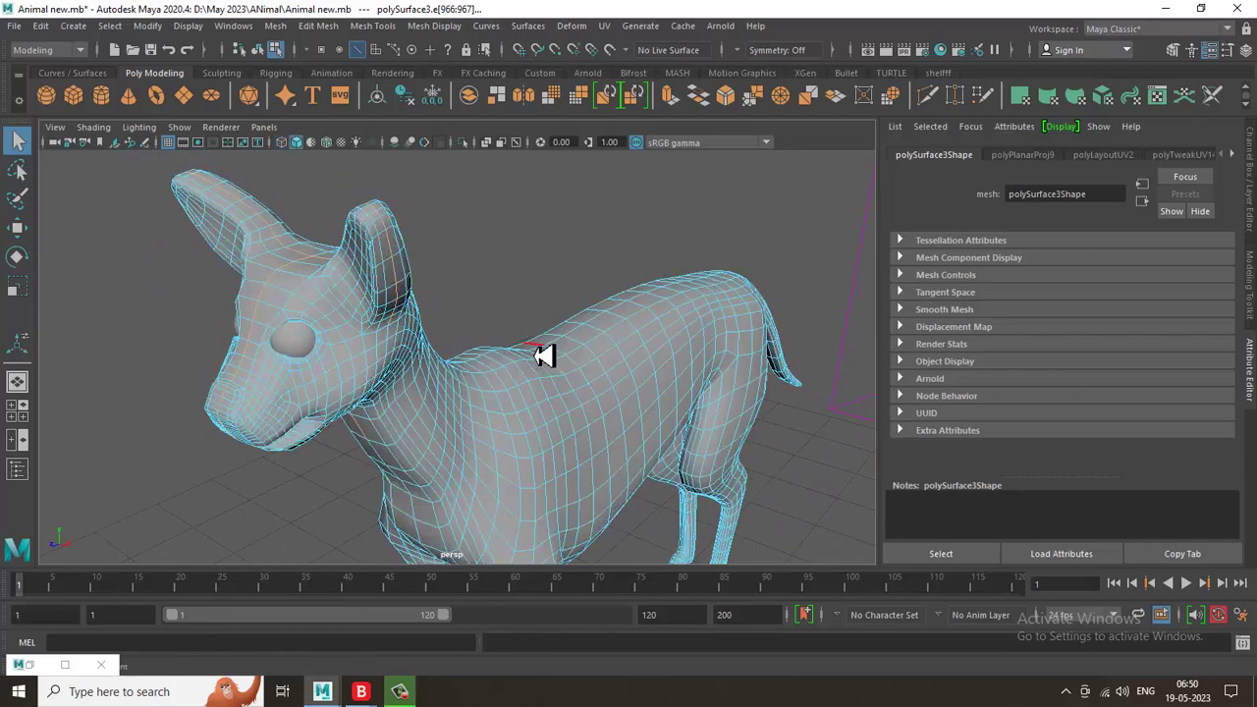
Bring up the UV Toolkit, cut the head's UVs along the selected seam edges, and move the toolkit aside.
left_click(606, 26)
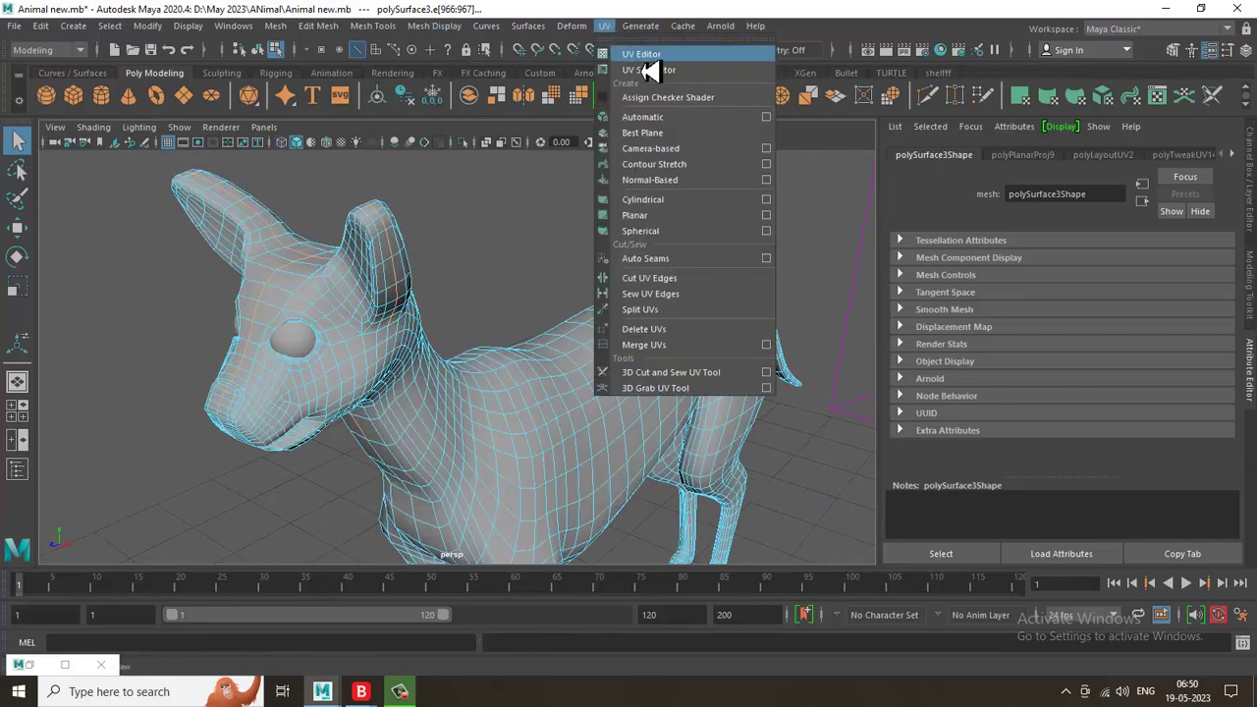
left_click(648, 68)
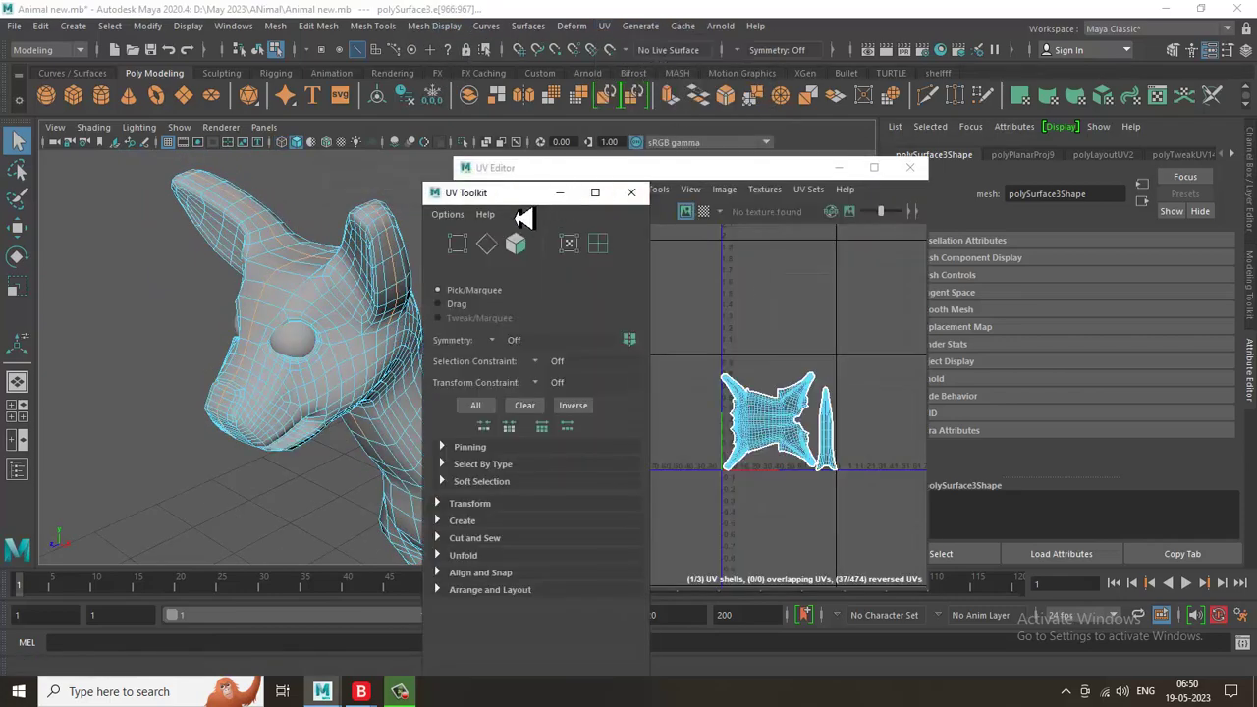
left_click(457, 538)
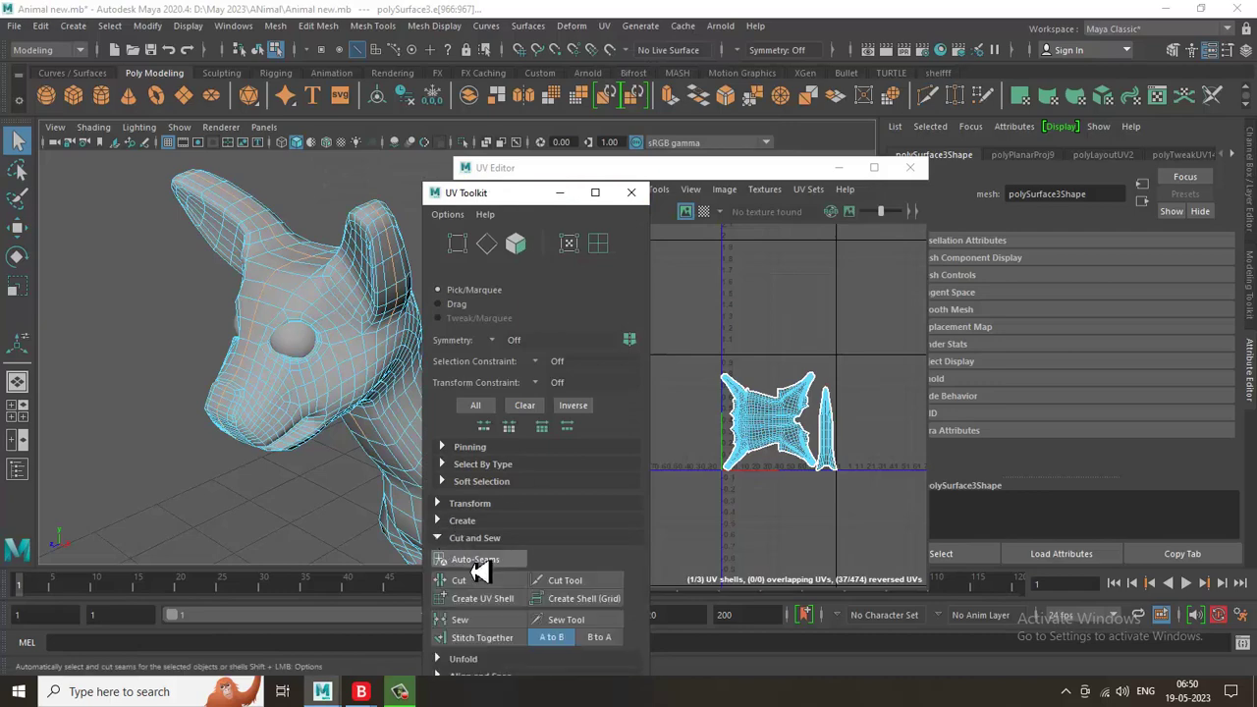
left_click(468, 586)
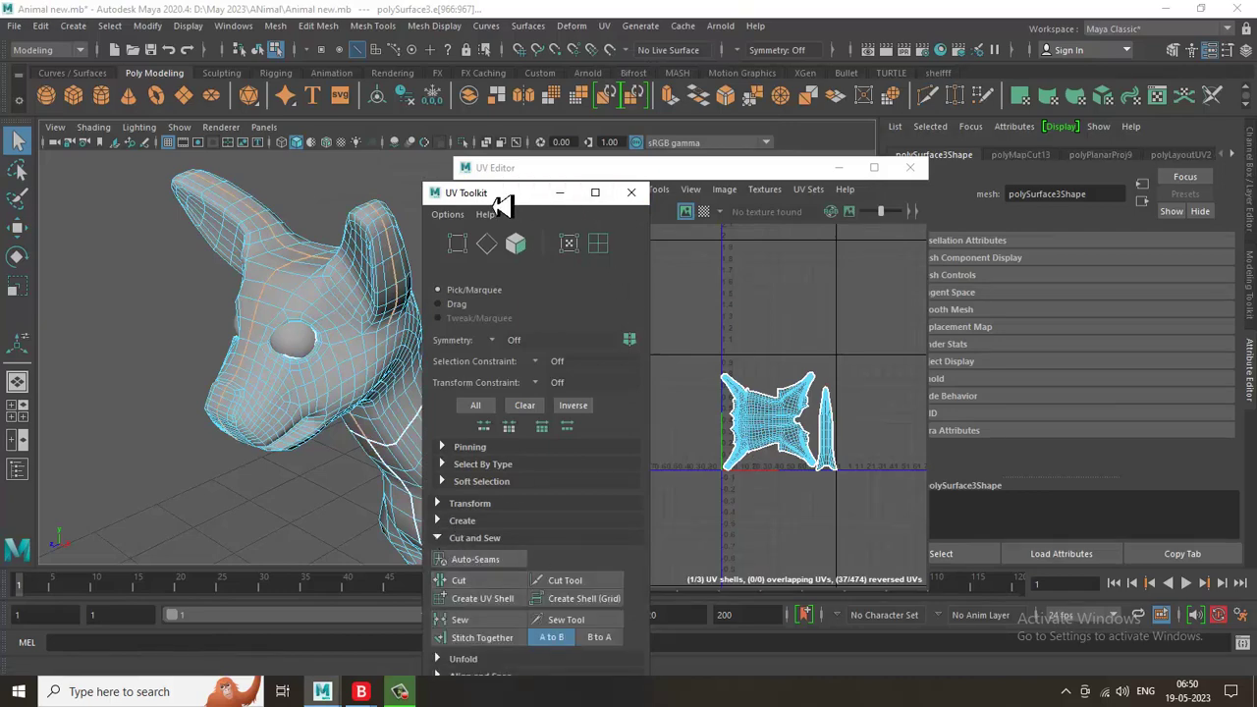
left_click_drag(504, 194, 1034, 212)
Select all faces of the head's UV shell and unfold them.
right_click_drag(582, 331, 514, 266)
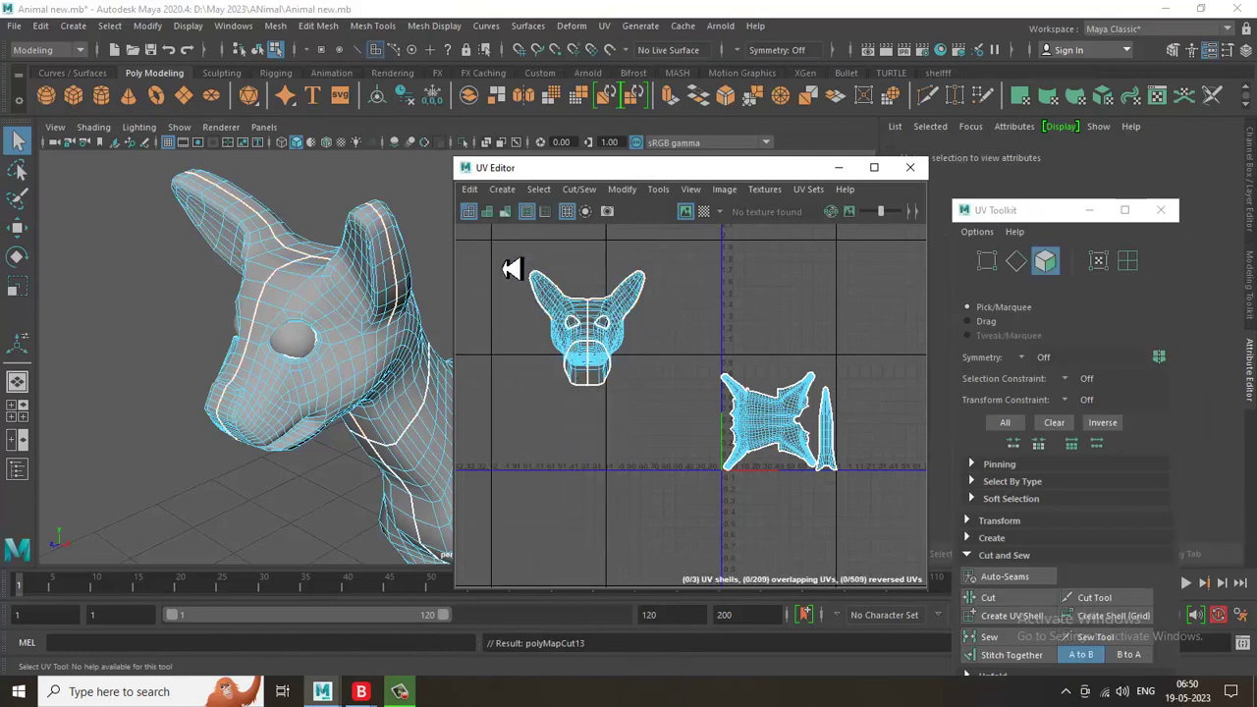
left_click_drag(513, 266, 673, 425)
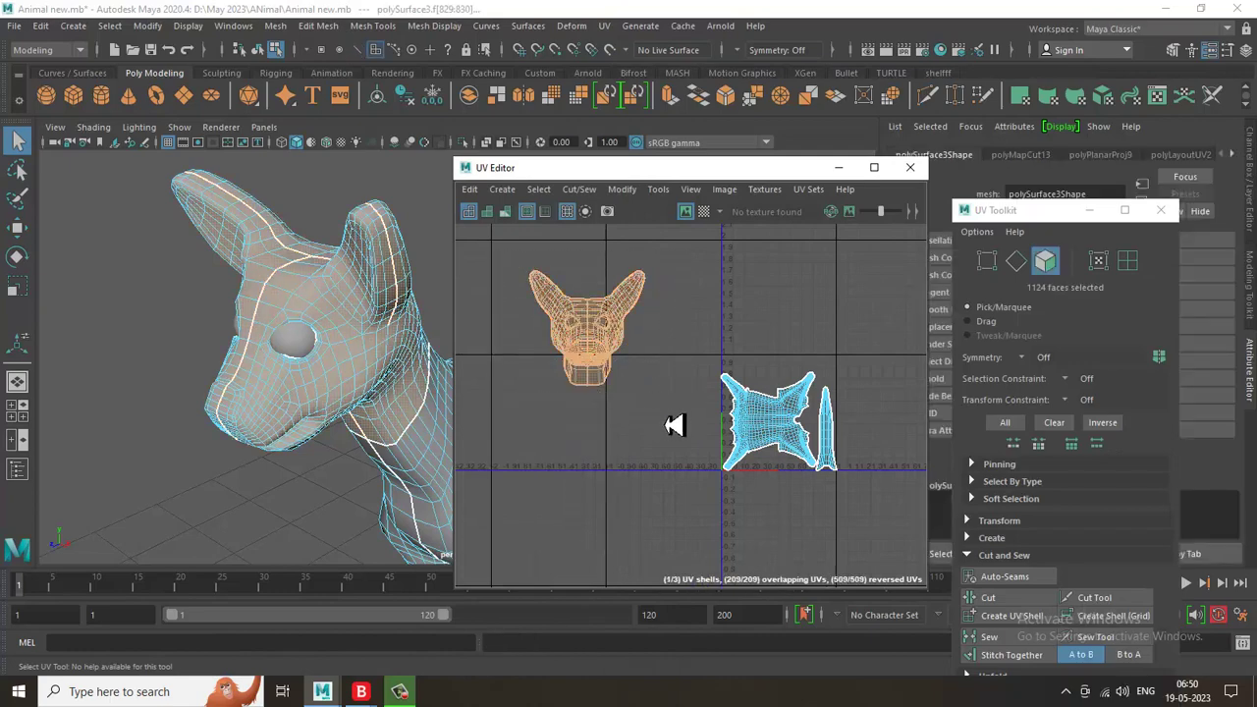
left_click(625, 190)
left_click(727, 679)
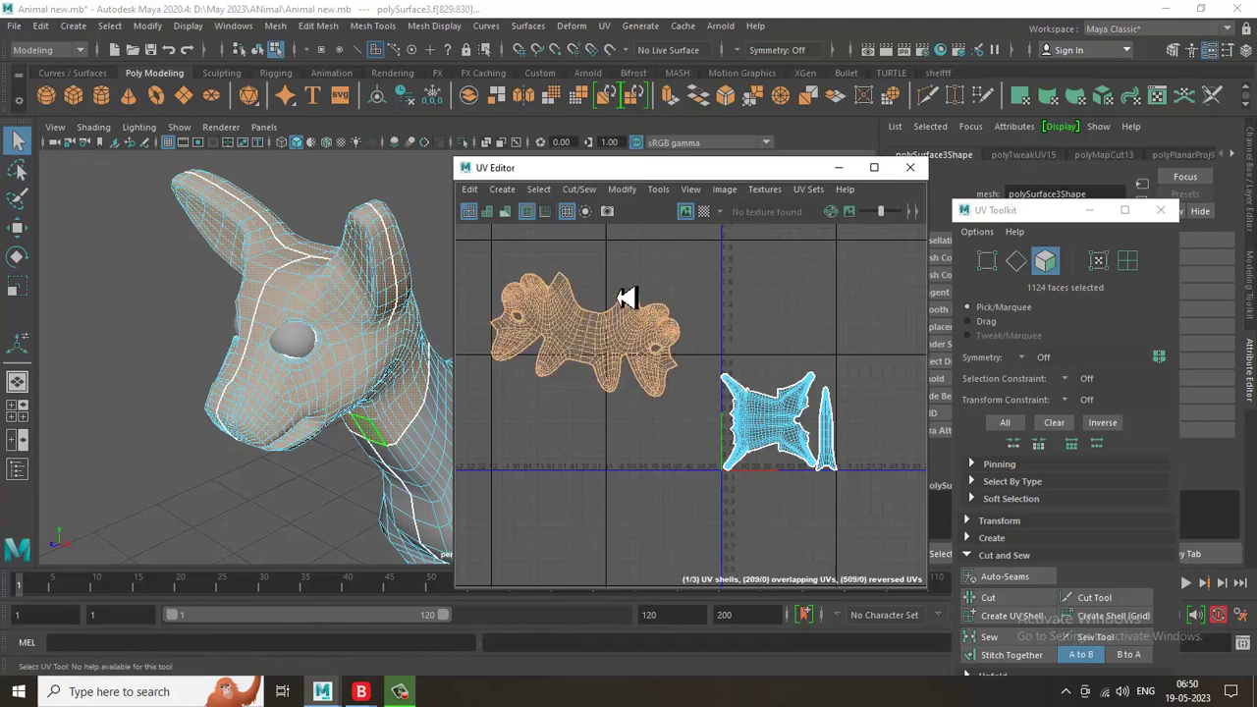
Maximize the UV Editor and rotate the unfolded head shell until the ears point up and it sits symmetrically upright.
scroll(628, 292, "up", 3)
left_click(874, 167)
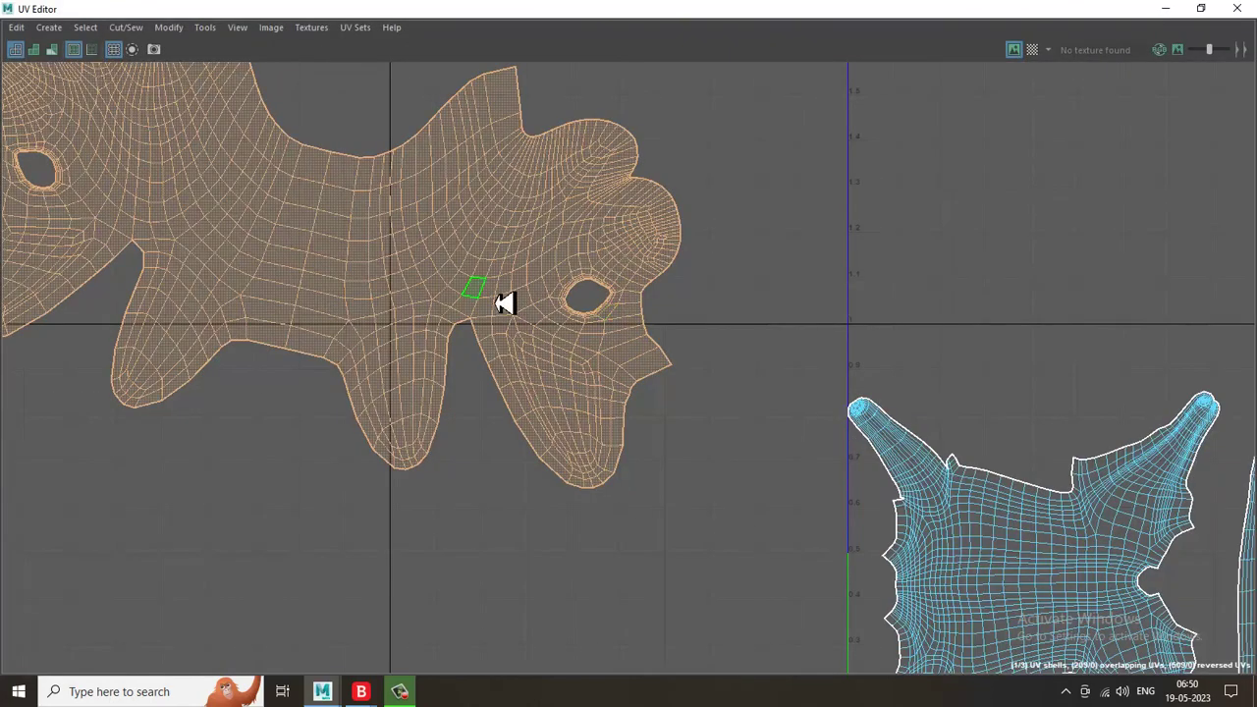
right_click_drag(505, 302, 502, 244, "alt")
middle_click_drag(502, 244, 809, 371, "alt")
right_click_drag(601, 265, 606, 317)
mouse_move(730, 348)
right_mouse_down()
mouse_move(902, 350)
mouse_move(813, 365)
right_mouse_up()
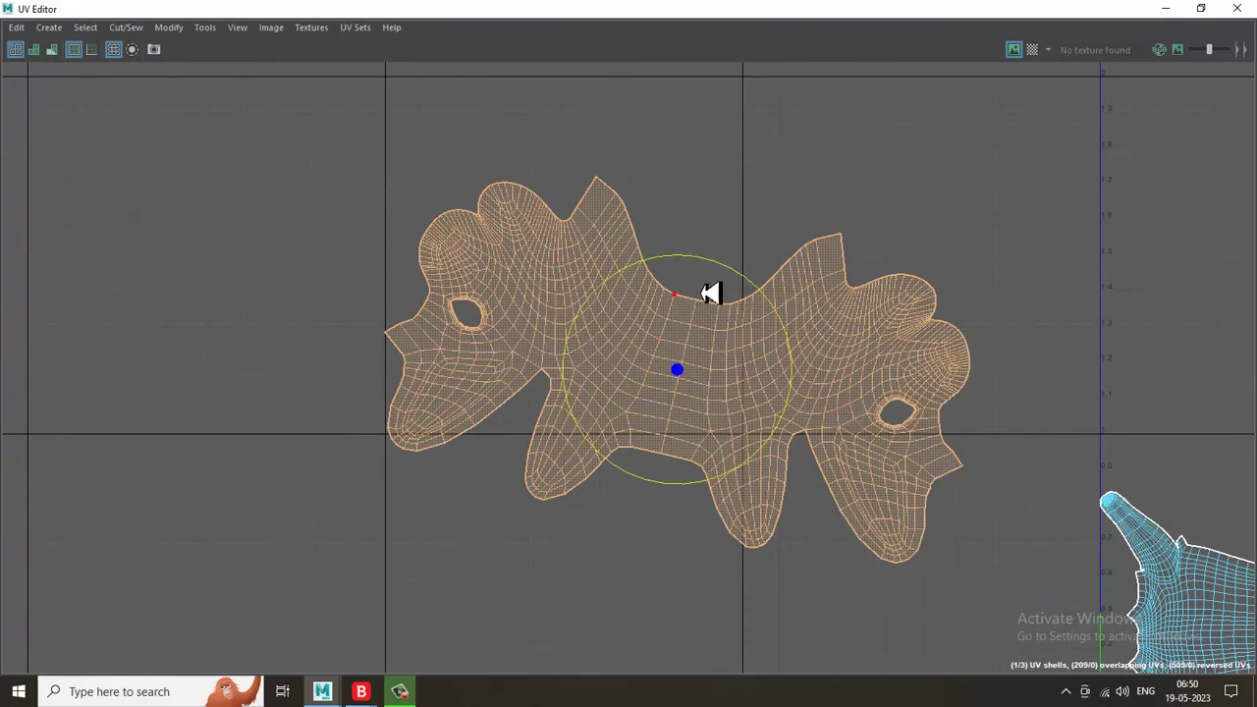
mouse_move(724, 273)
left_mouse_down()
mouse_move(808, 573)
mouse_move(674, 491)
mouse_move(687, 496)
mouse_move(679, 476)
left_mouse_up()
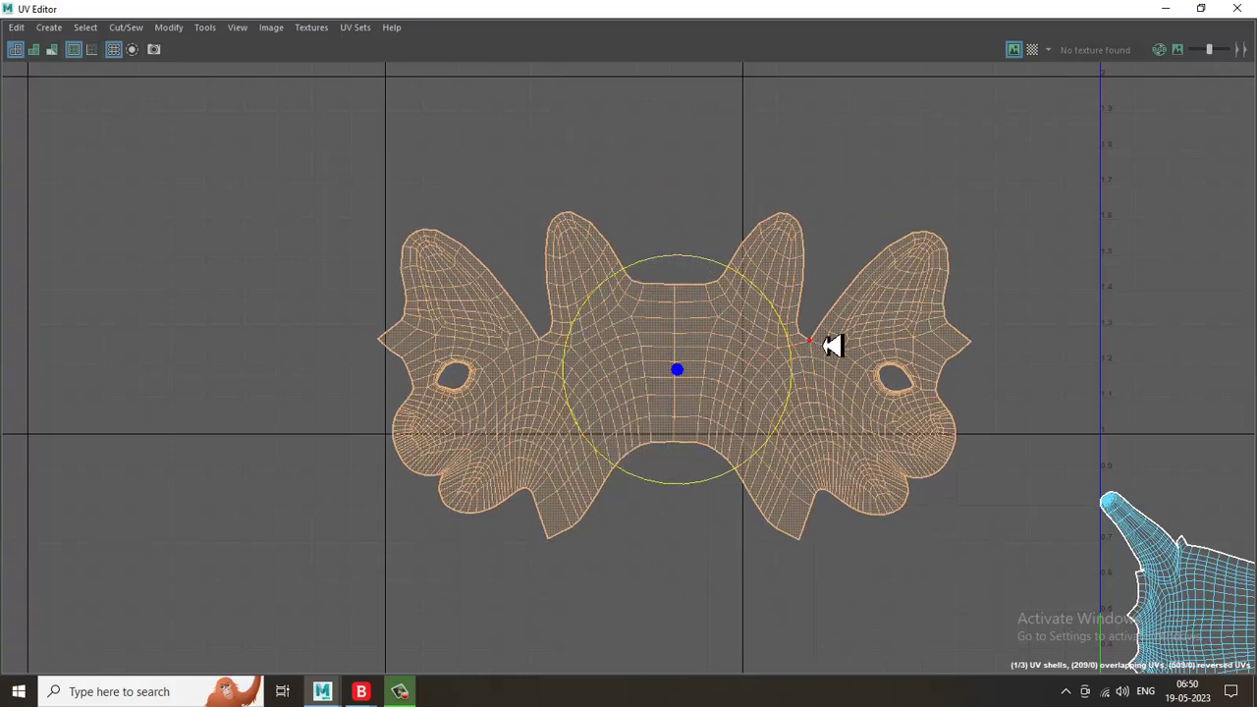
left_click(873, 403)
Select the faces around the inner right ear lobe of the head shell and check them on the 3D model.
right_click_drag(711, 292, 719, 330)
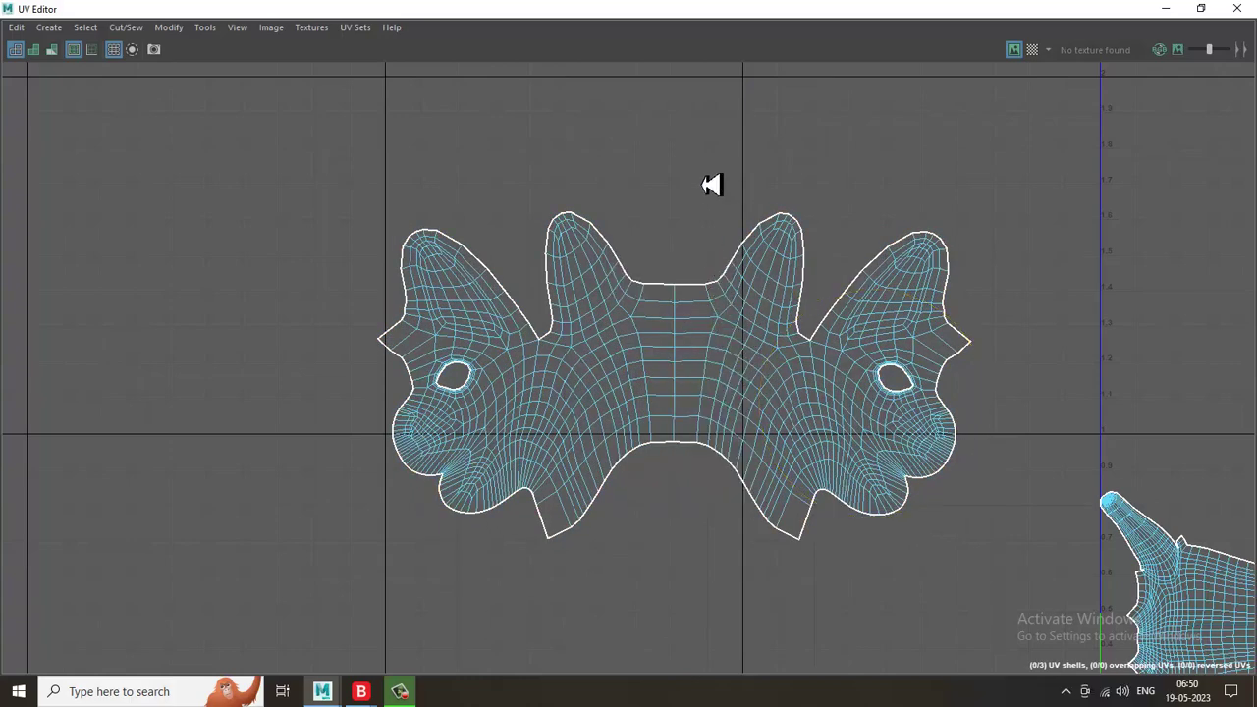
left_click_drag(711, 185, 819, 339)
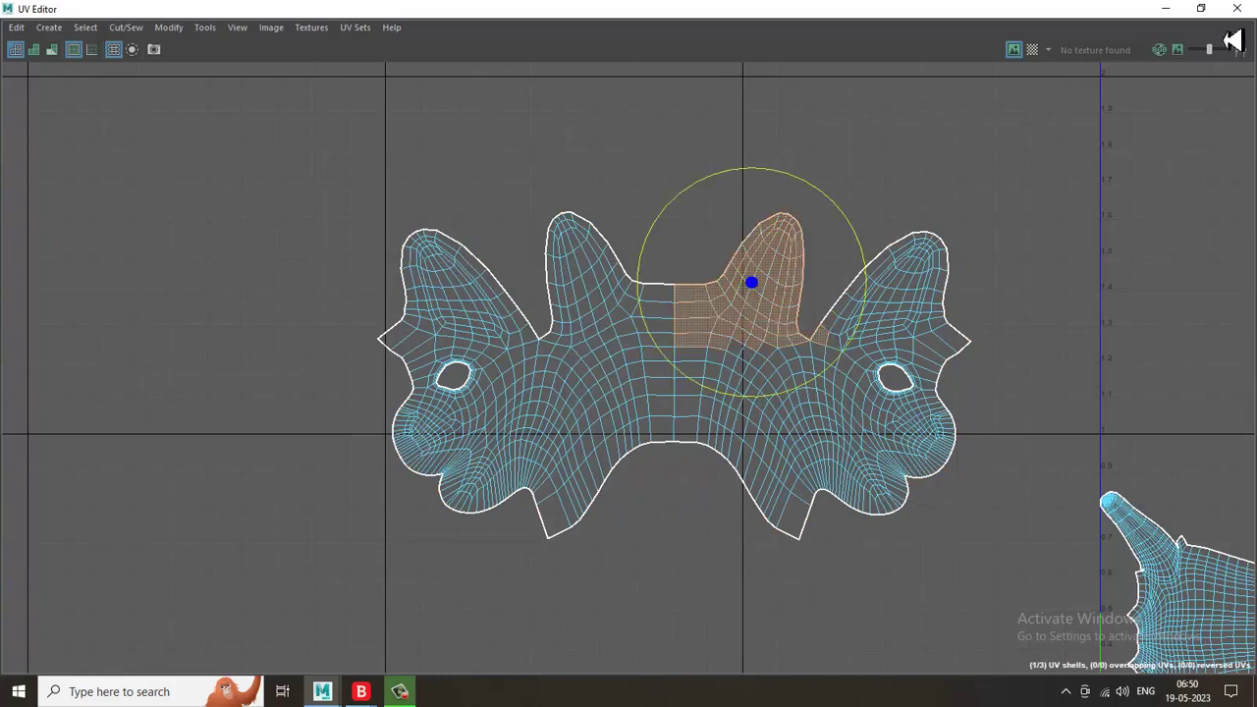
left_click(1166, 8)
mouse_move(508, 384)
left_mouse_down("alt")
mouse_move(462, 390)
mouse_move(697, 393)
mouse_move(592, 393)
mouse_move(530, 373)
left_mouse_up("alt")
left_click(29, 665)
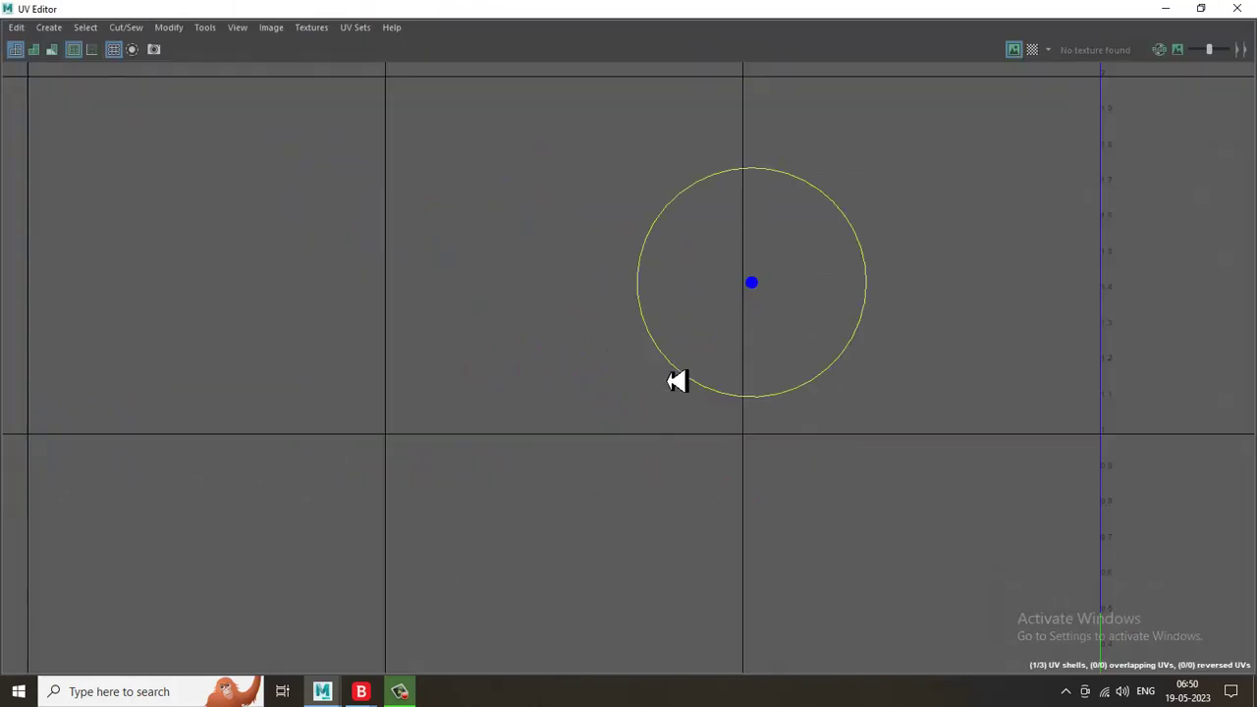
Try to cut and move the faces of the head shell's right half, and undo the attempt.
middle_click_drag(677, 381, 665, 385, "alt")
right_click_drag(496, 225, 487, 286)
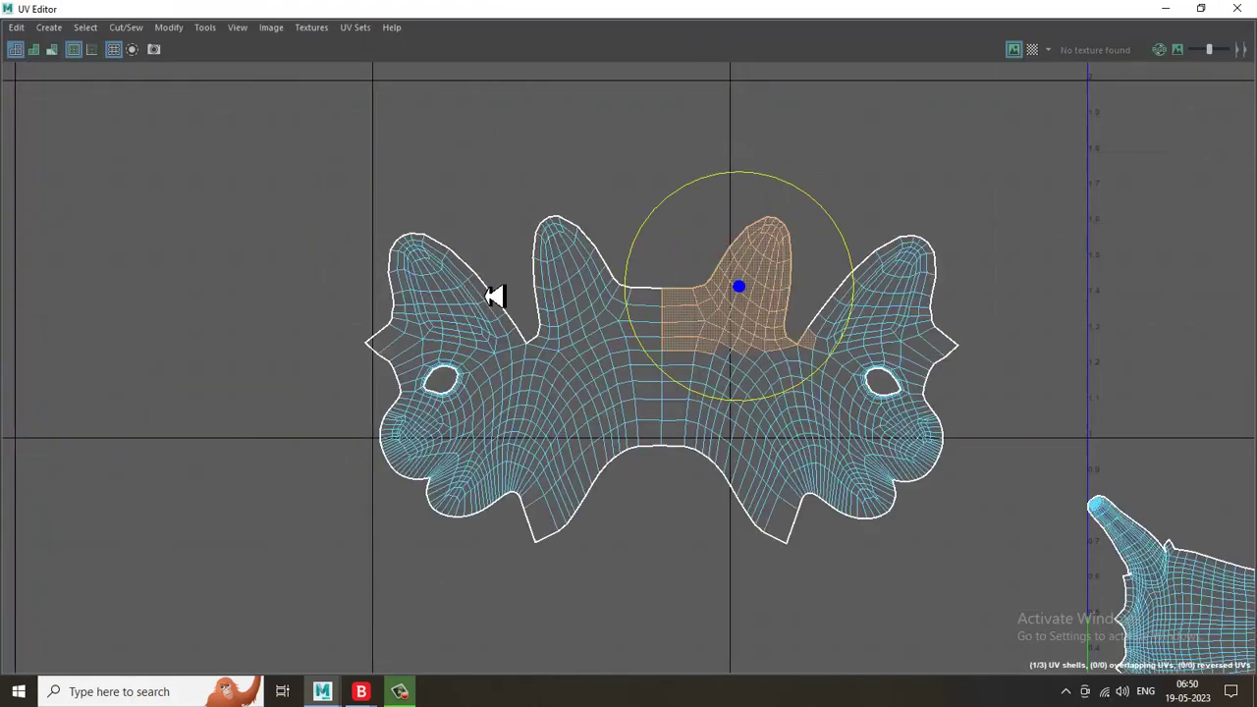
key("w")
left_click(949, 288)
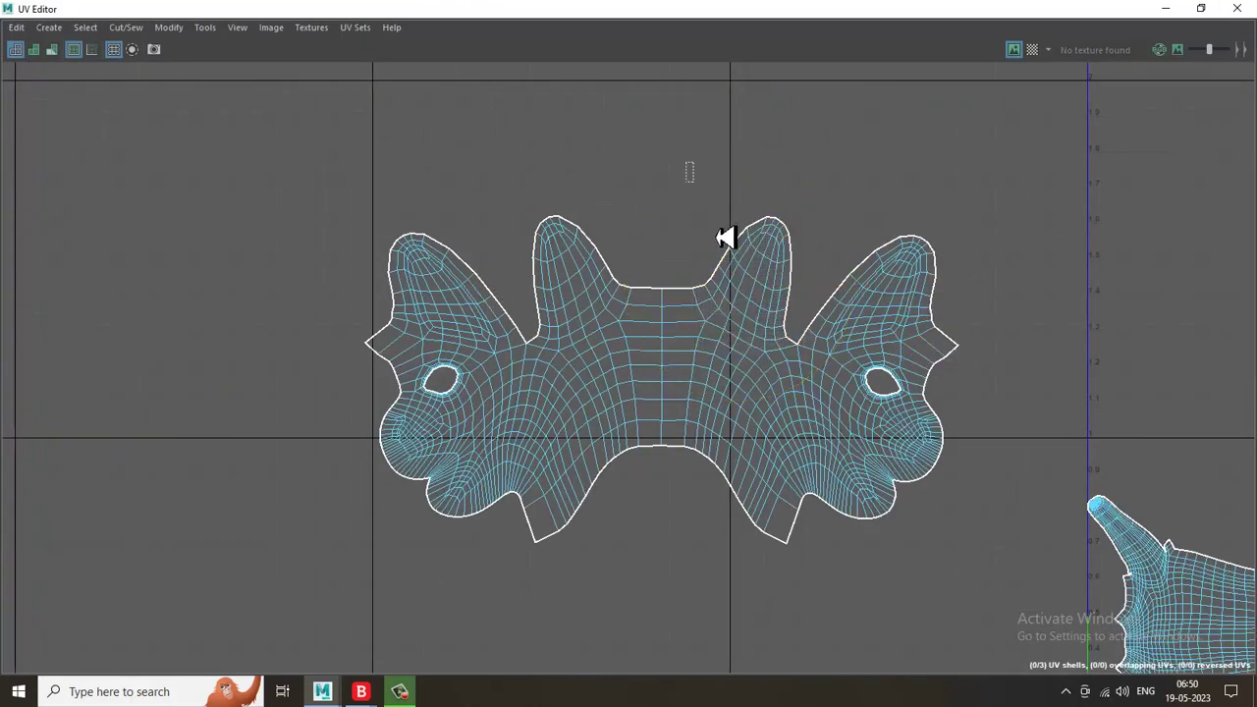
left_click_drag(725, 237, 987, 634)
left_click(150, 27)
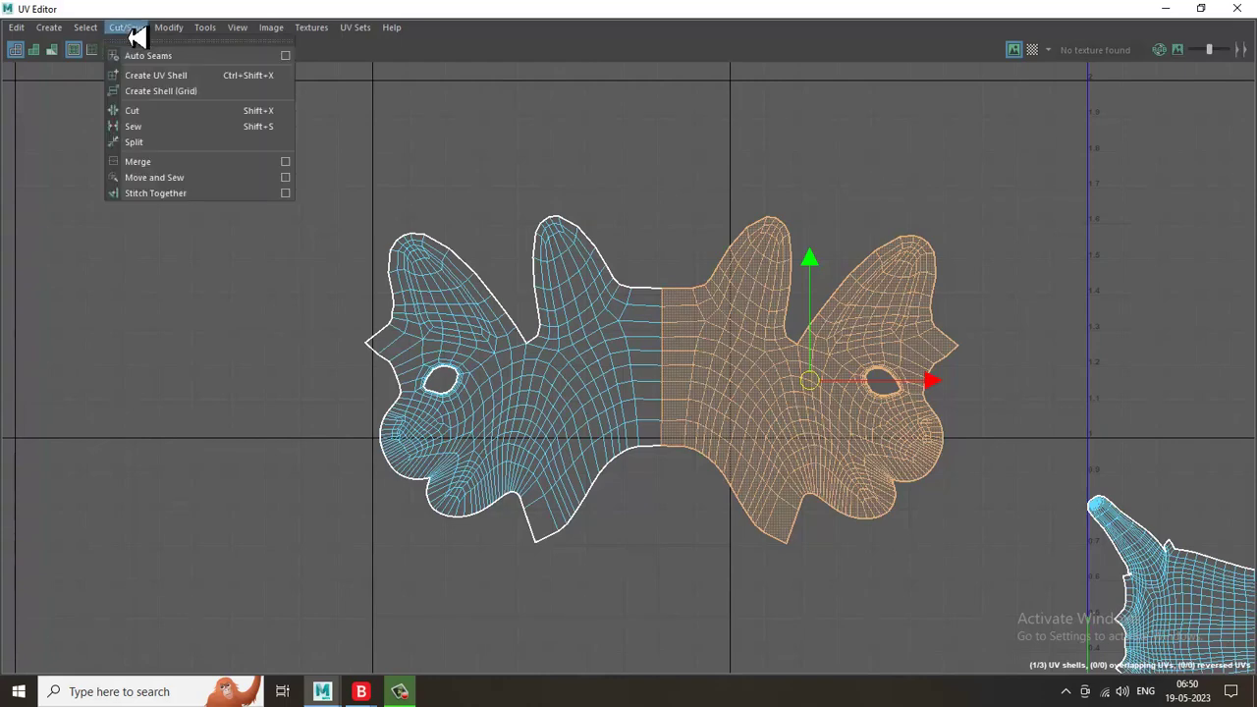
left_click(182, 112)
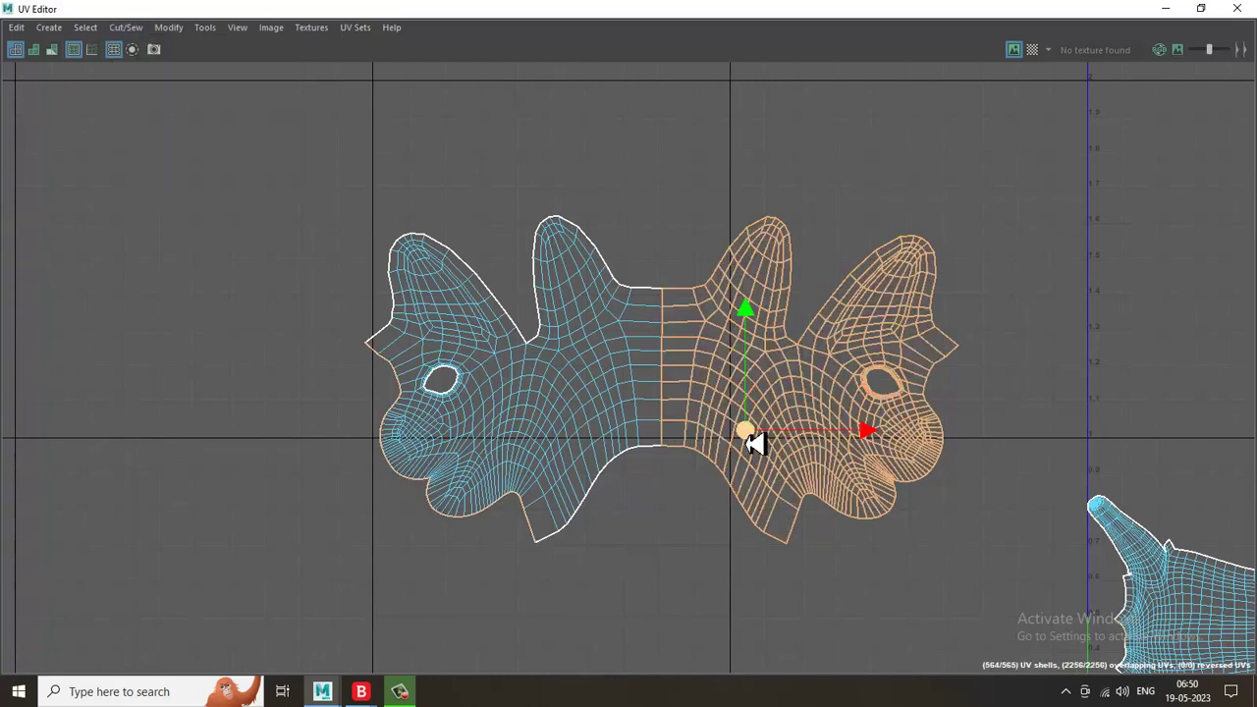
left_click_drag(748, 441, 766, 460)
key("ctrl+z")
key("ctrl+z")
key("ctrl+z")
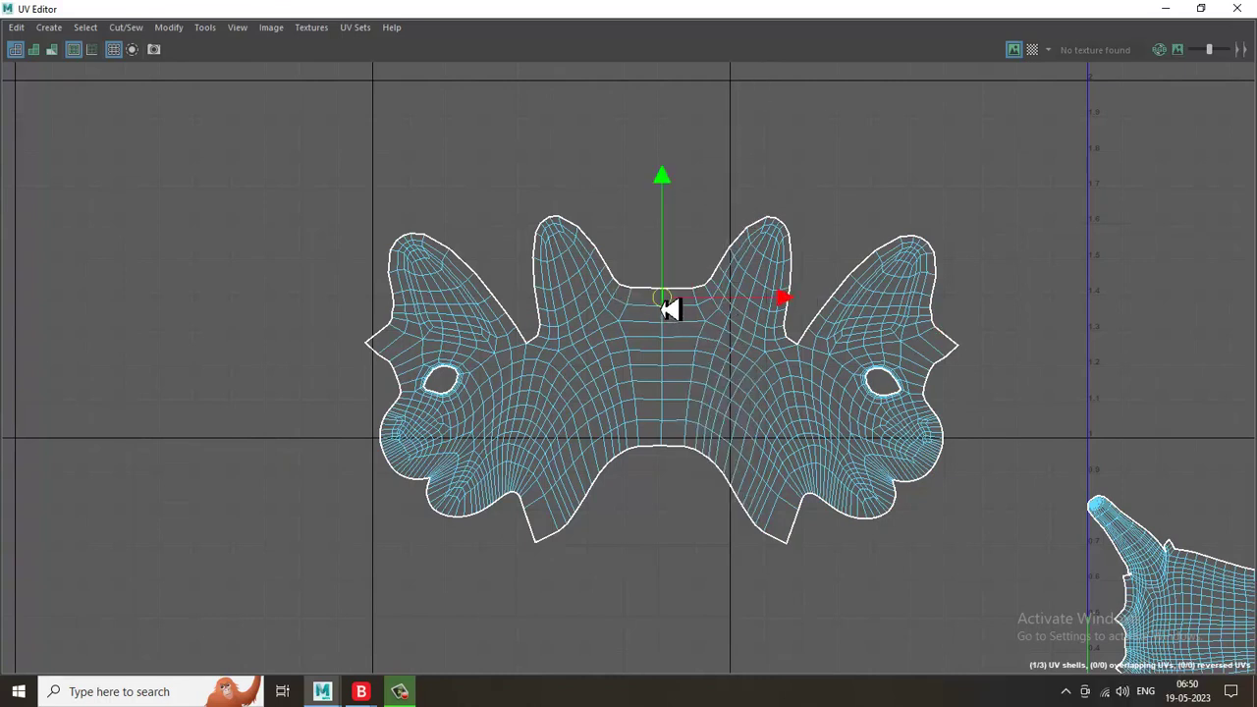
Select the vertical edge line through the middle of the head shell and cut the UVs along it.
double_click(663, 309)
left_click(126, 27)
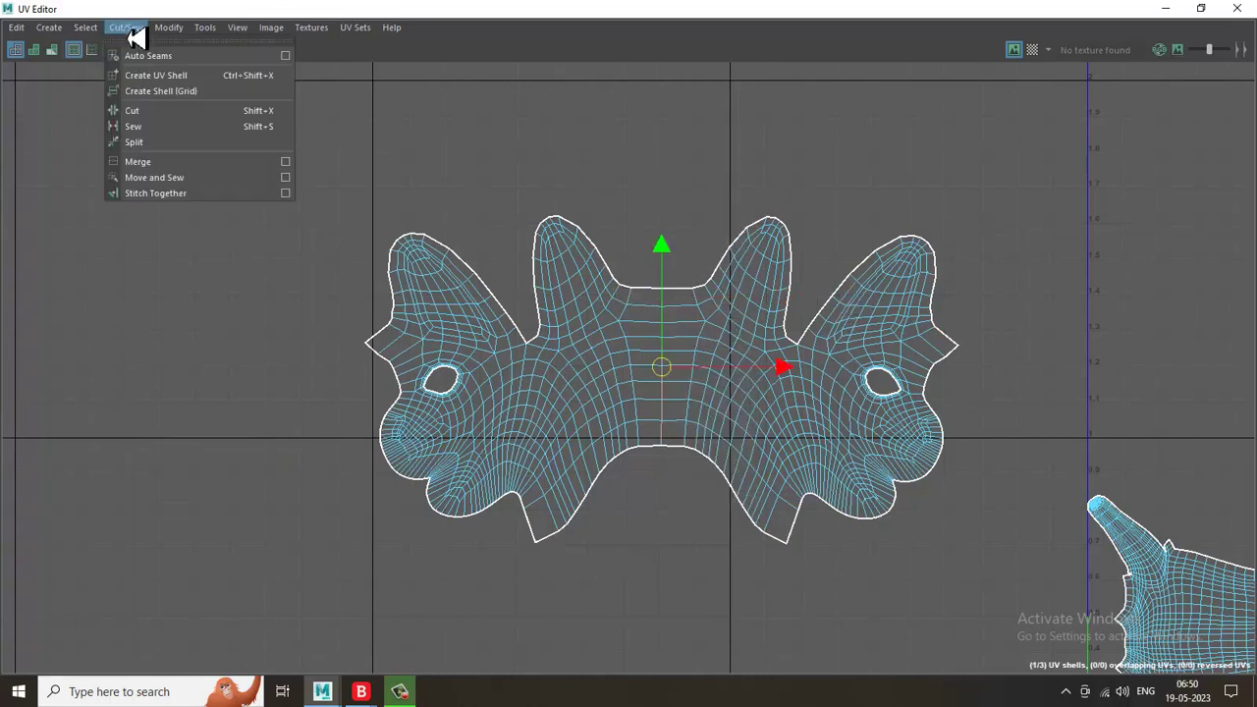
left_click(171, 115)
Try to move the right half of the head shell away from the left half, and undo the move.
right_click(801, 326)
left_click(797, 367)
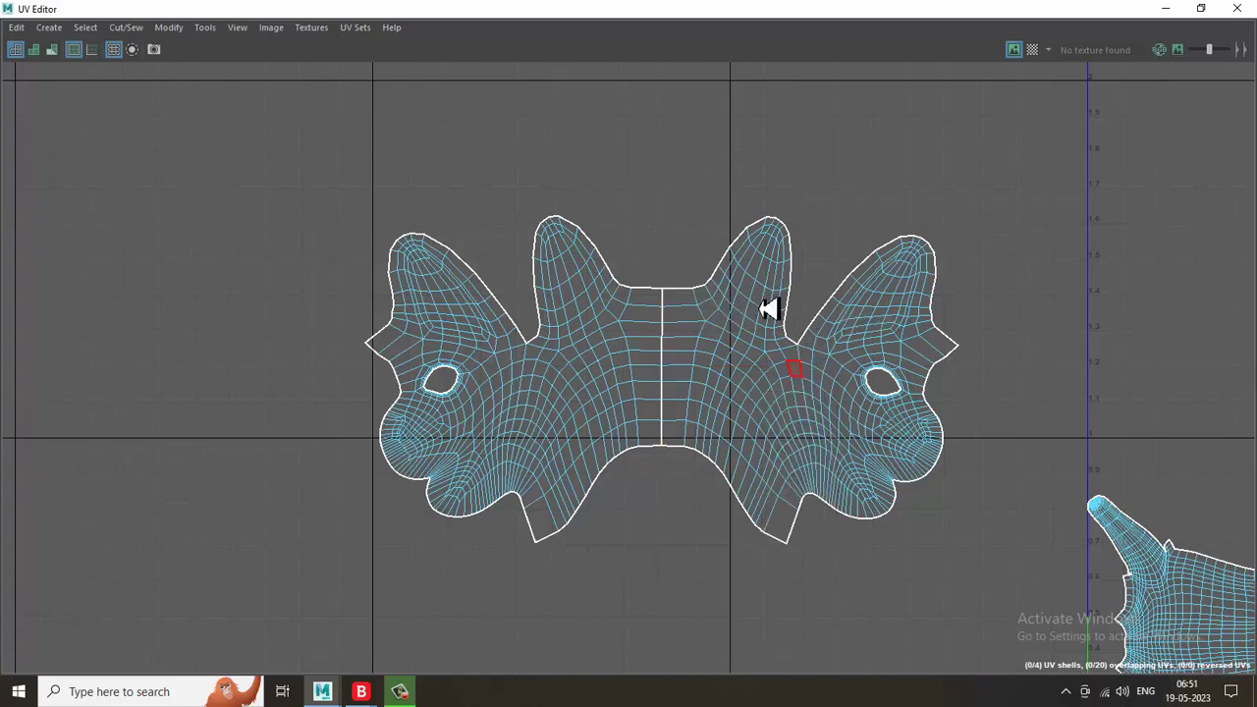
left_click_drag(662, 167, 957, 550)
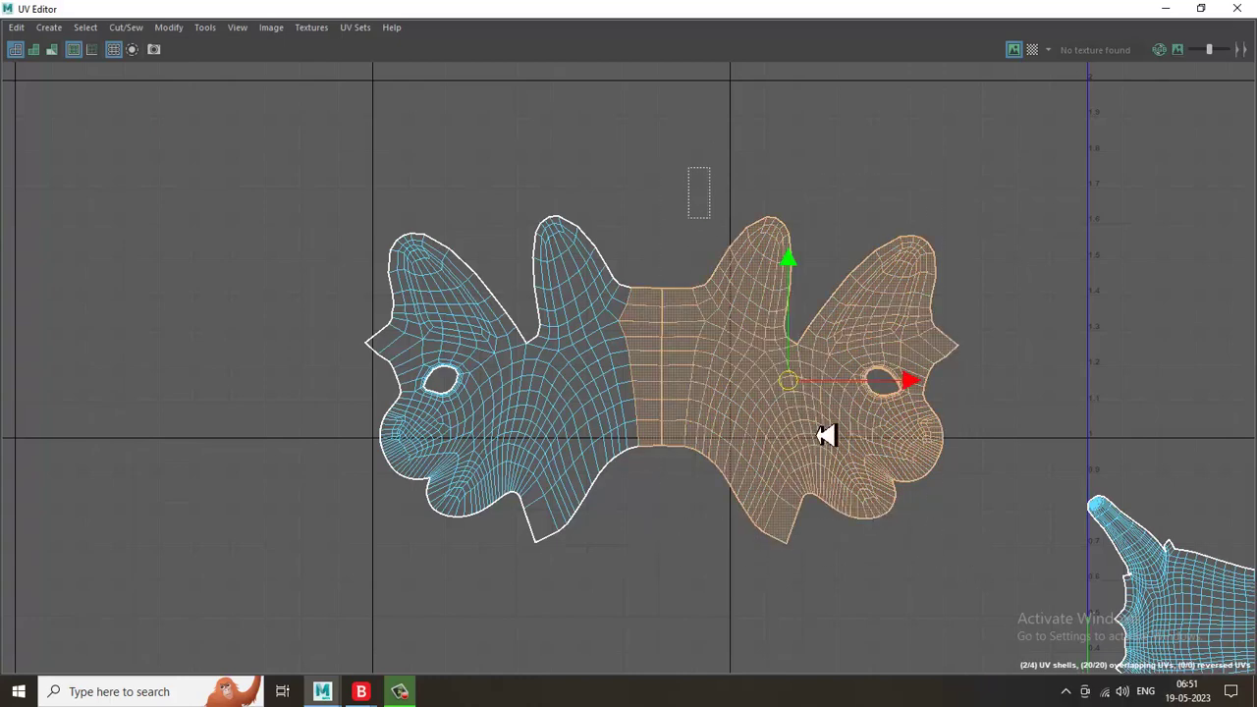
left_click_drag(821, 431, 979, 584)
left_click_drag(808, 379, 843, 426)
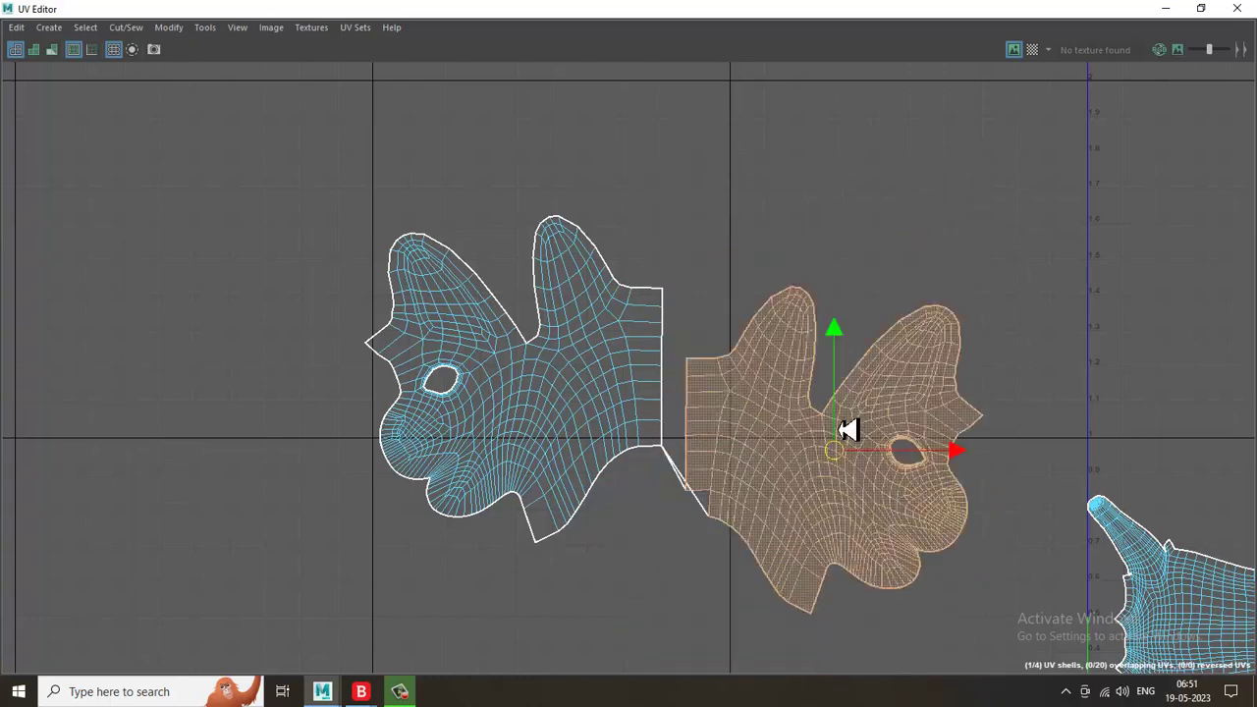
key("ctrl+z")
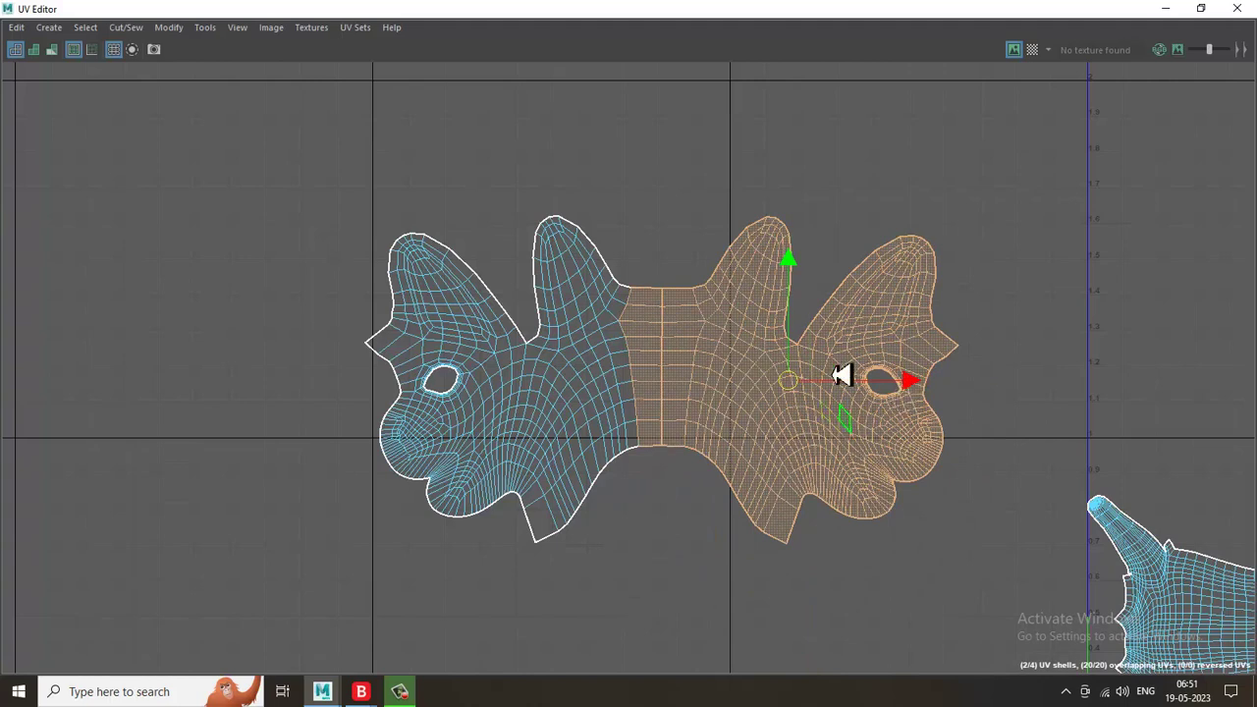
Select the head shell's centre seam edges down to the lower border, drop the outer border edges, and cut the UVs there.
left_click(764, 169)
right_click_drag(736, 360, 752, 275)
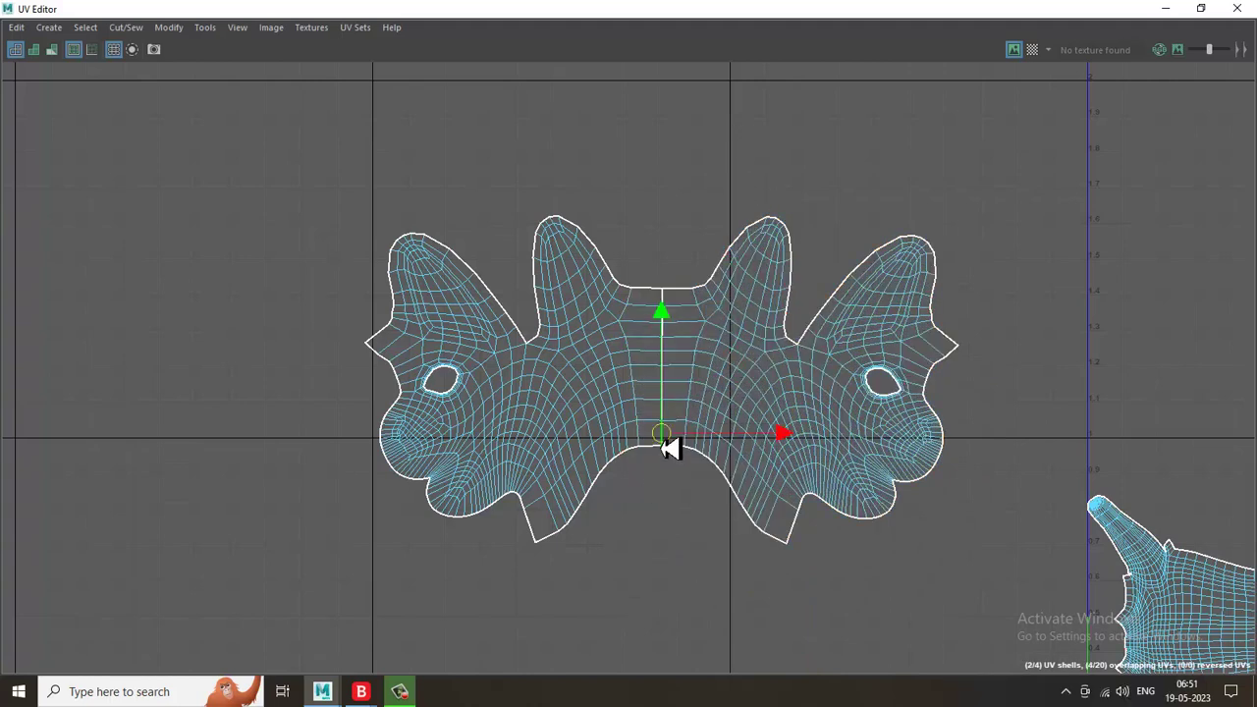
left_click(669, 447, "shift")
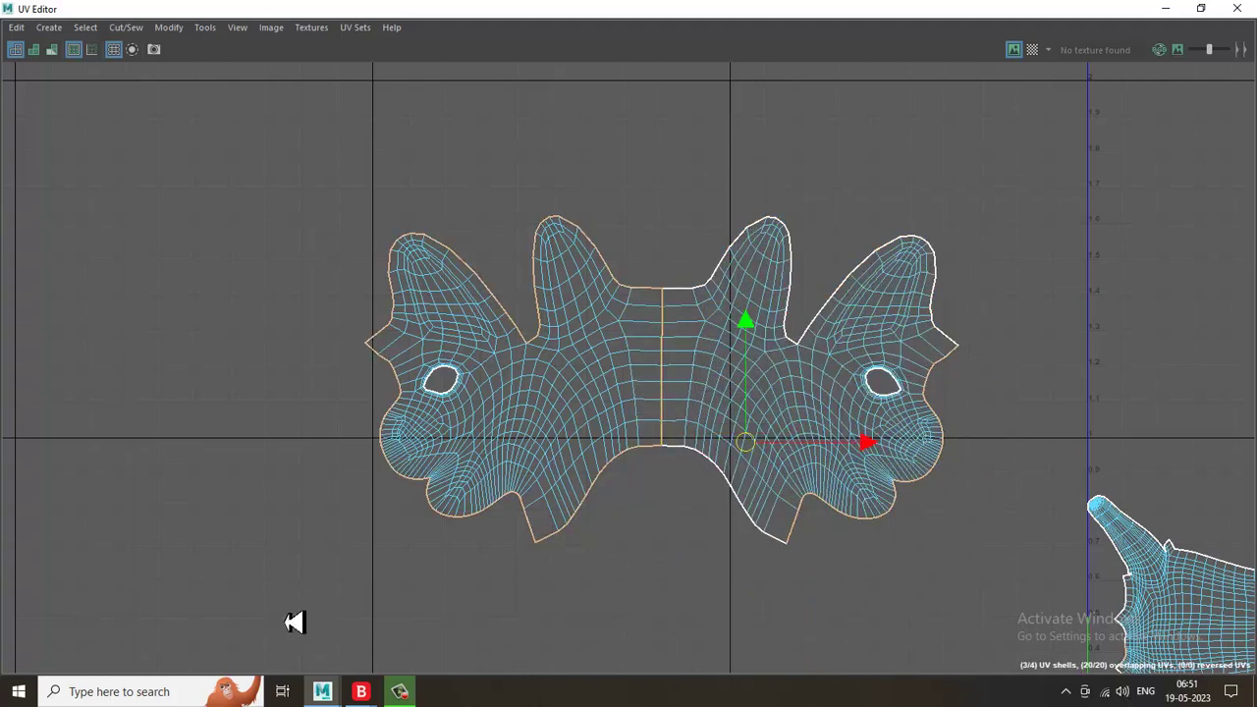
left_click_drag(277, 615, 648, 147)
left_click_drag(751, 625, 844, 538)
left_click(137, 27)
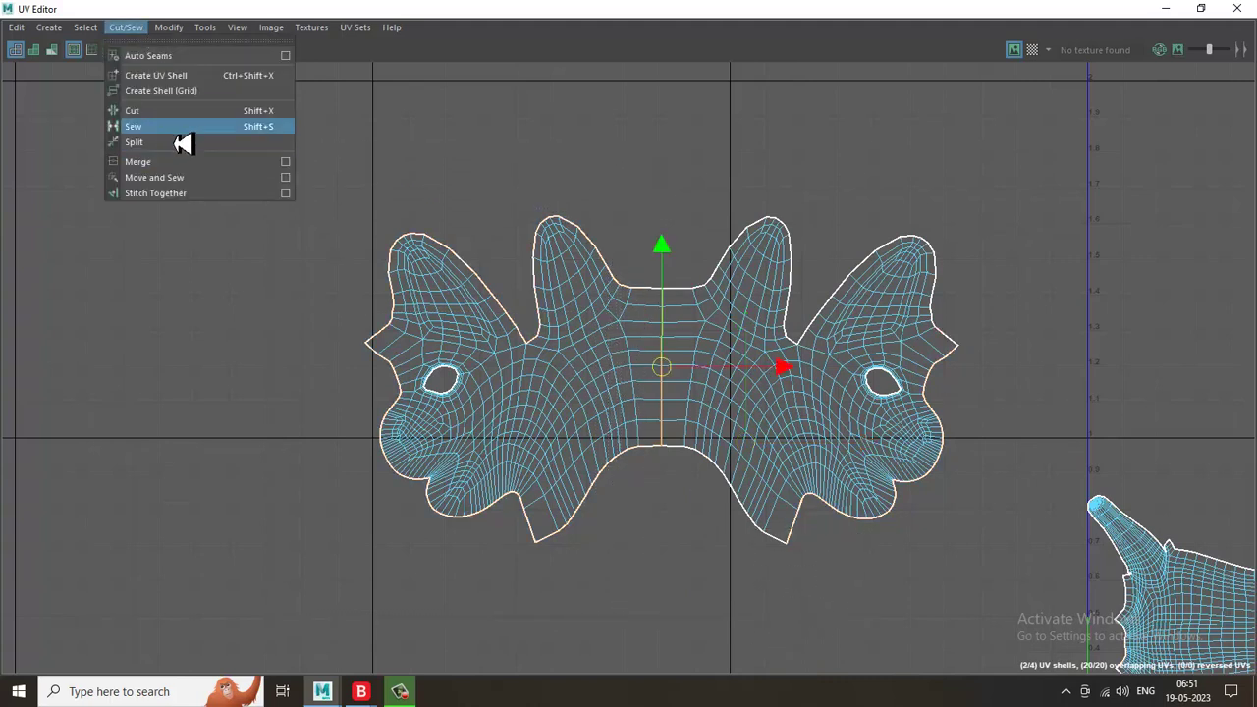
left_click(172, 114)
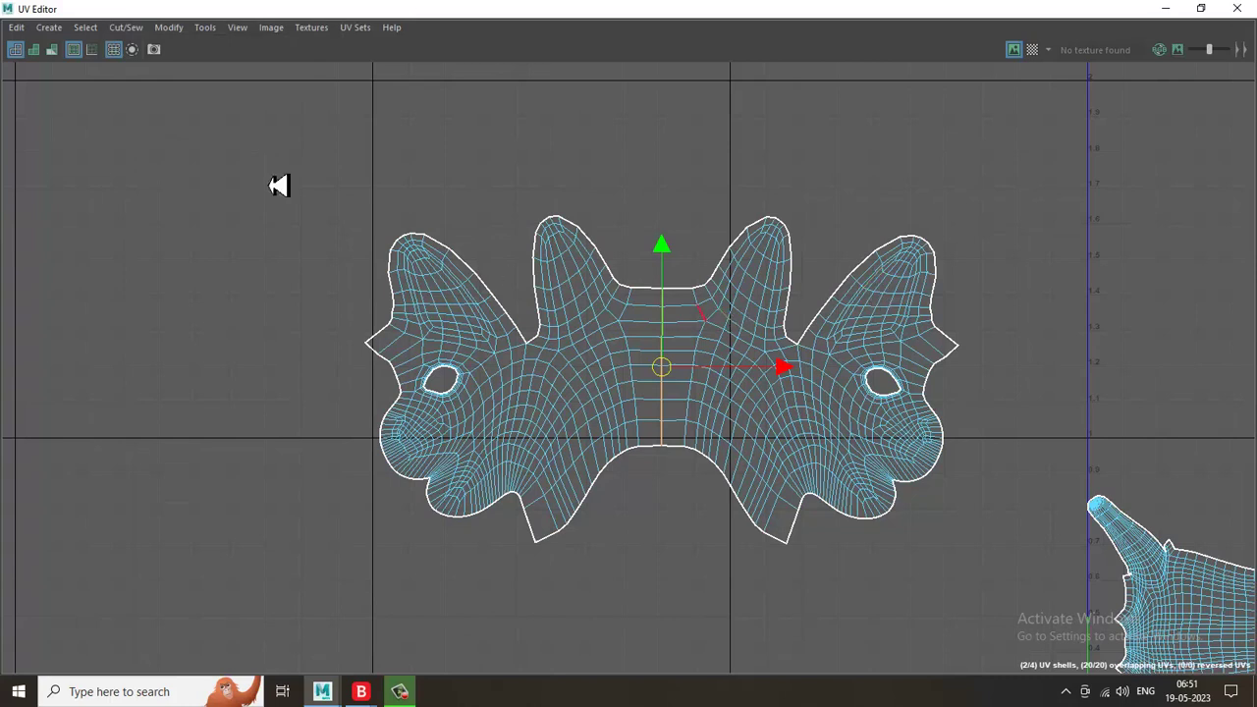
Split the UVs at the head shell's selected centre seam and move the right half beside the left one, muzzle to muzzle.
left_click(133, 29)
left_click(168, 145)
right_click_drag(850, 364, 776, 325)
left_click_drag(688, 163, 1012, 625)
left_click_drag(835, 410, 213, 390)
Select the facing border edges of the two head halves from the forehead tip along the muzzle to the neck corner.
right_click_drag(346, 324, 420, 162)
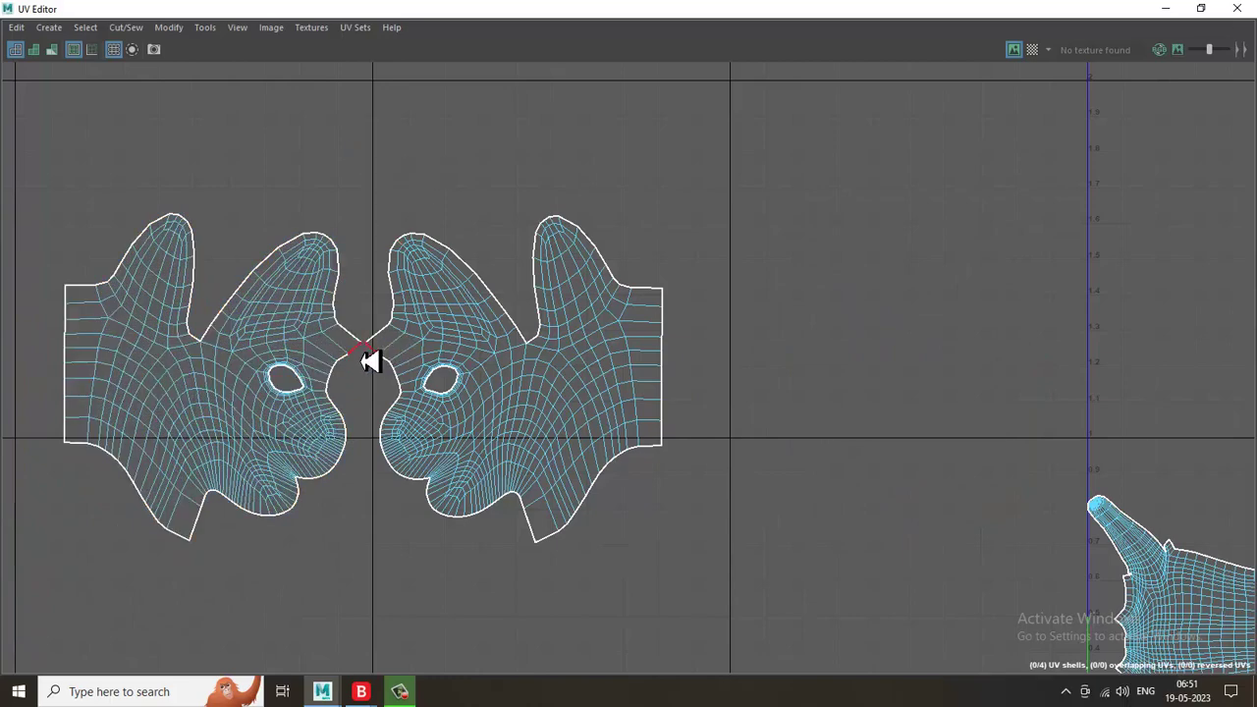
right_click_drag(454, 292, 606, 499, "alt")
middle_click_drag(426, 379, 605, 310, "alt")
right_click_drag(605, 305, 667, 421, "alt")
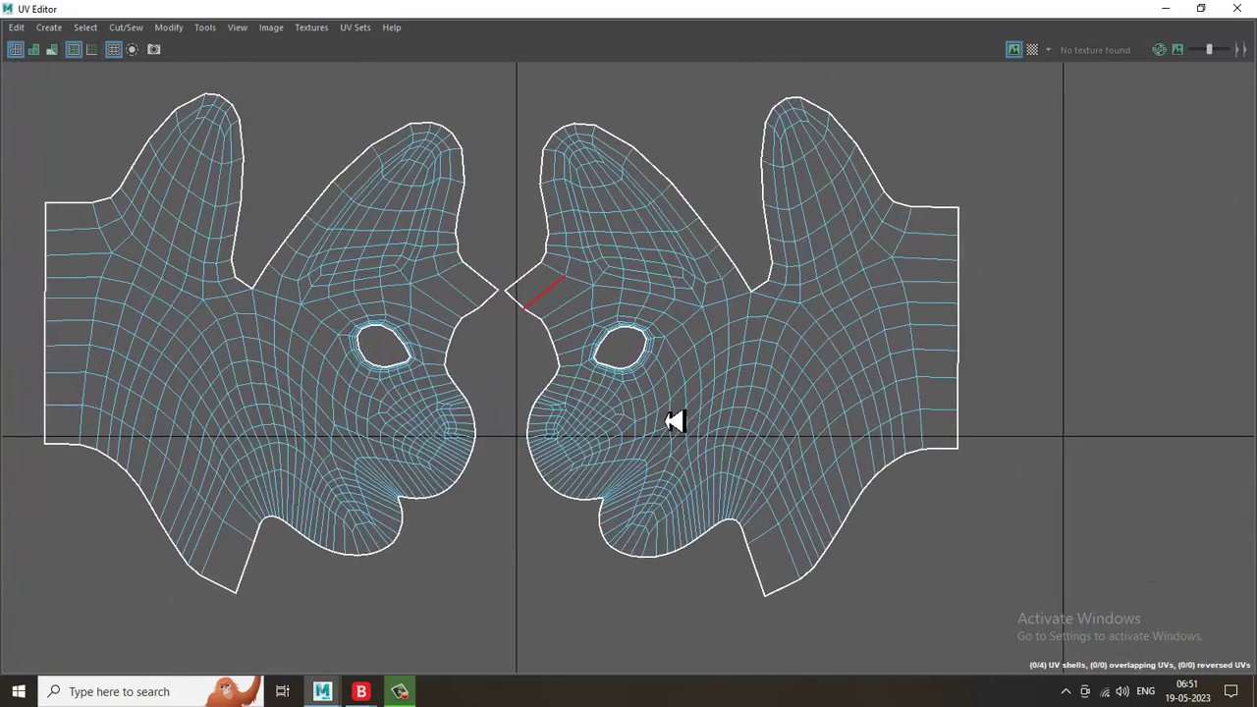
left_click(518, 310)
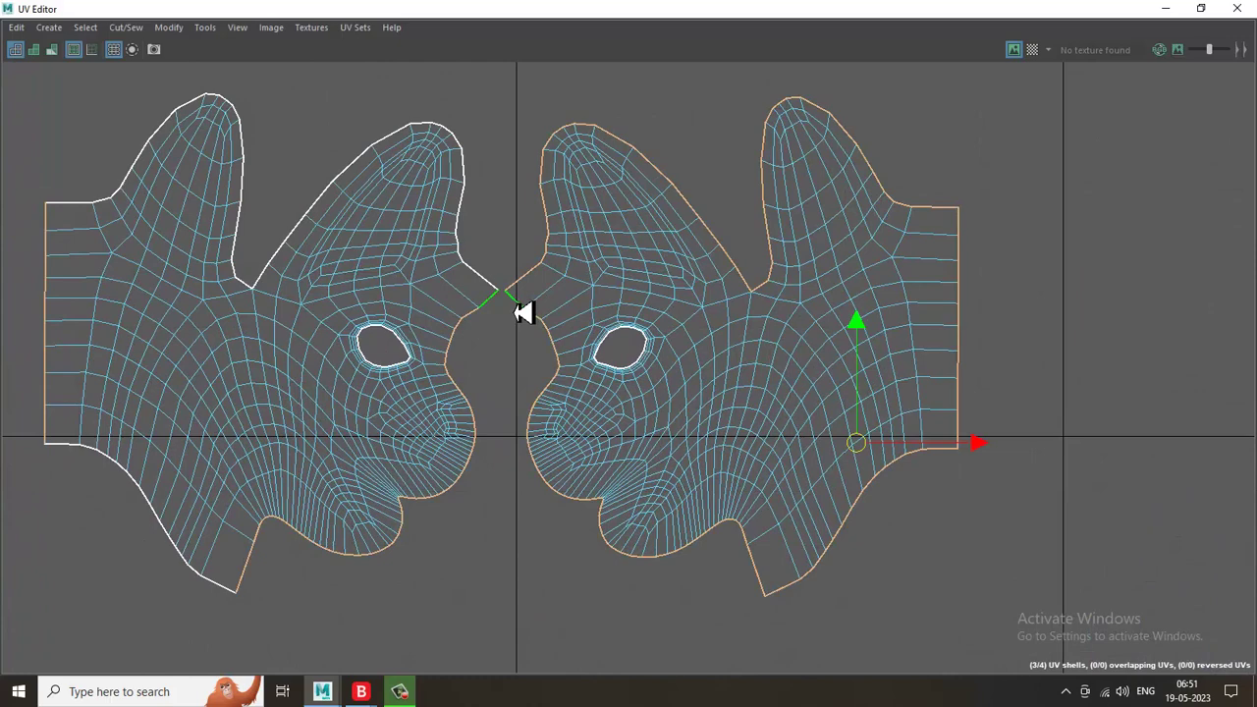
left_click(528, 311)
left_click(511, 313)
right_click_drag(522, 305, 614, 393, "alt")
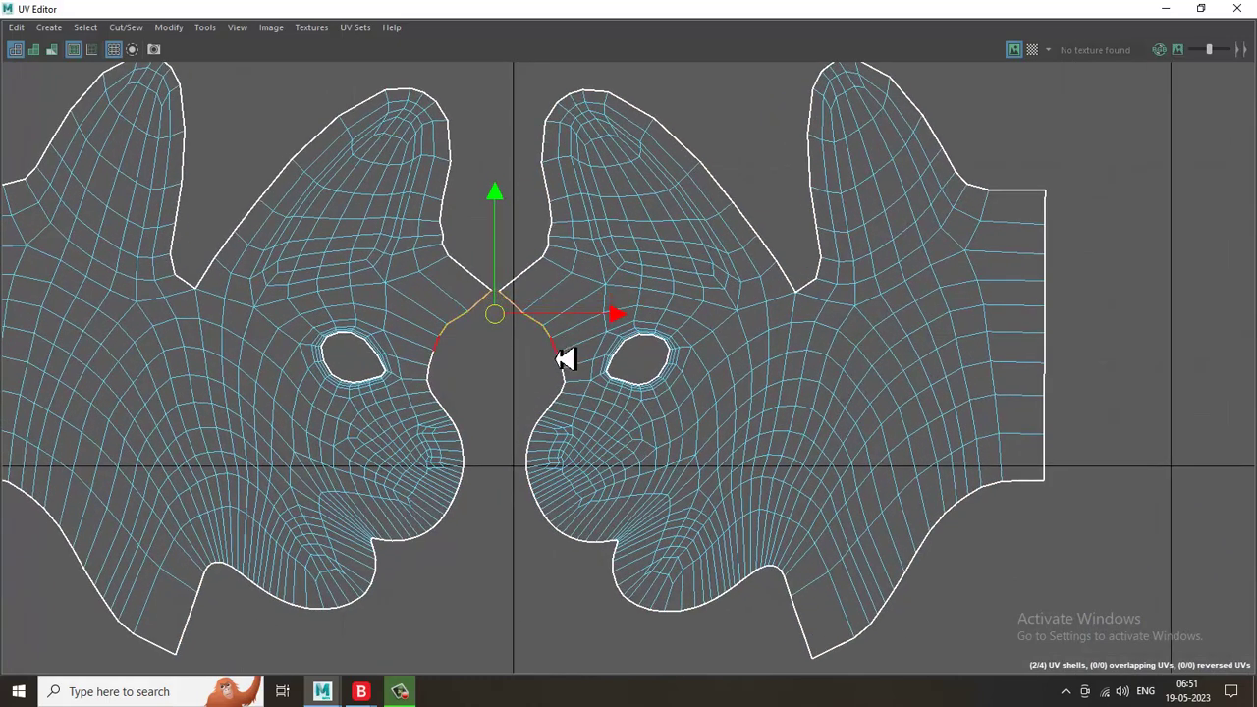
left_click(556, 358, "shift")
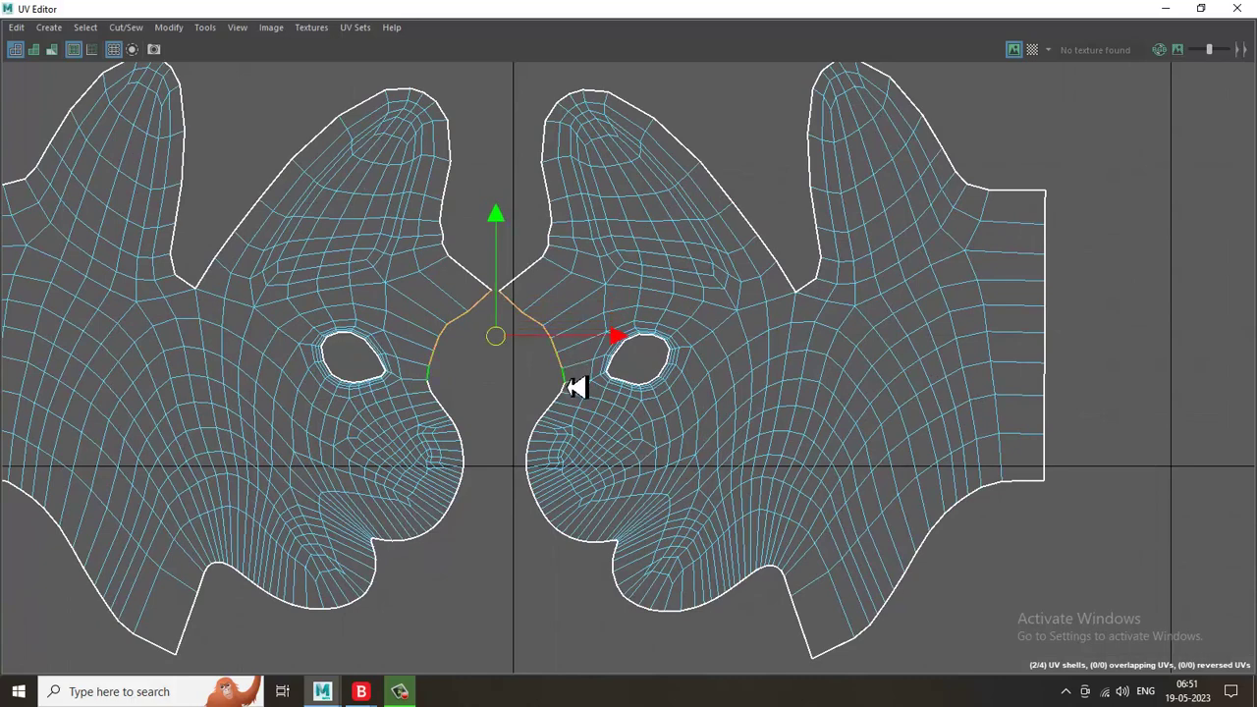
left_click(773, 547, "shift")
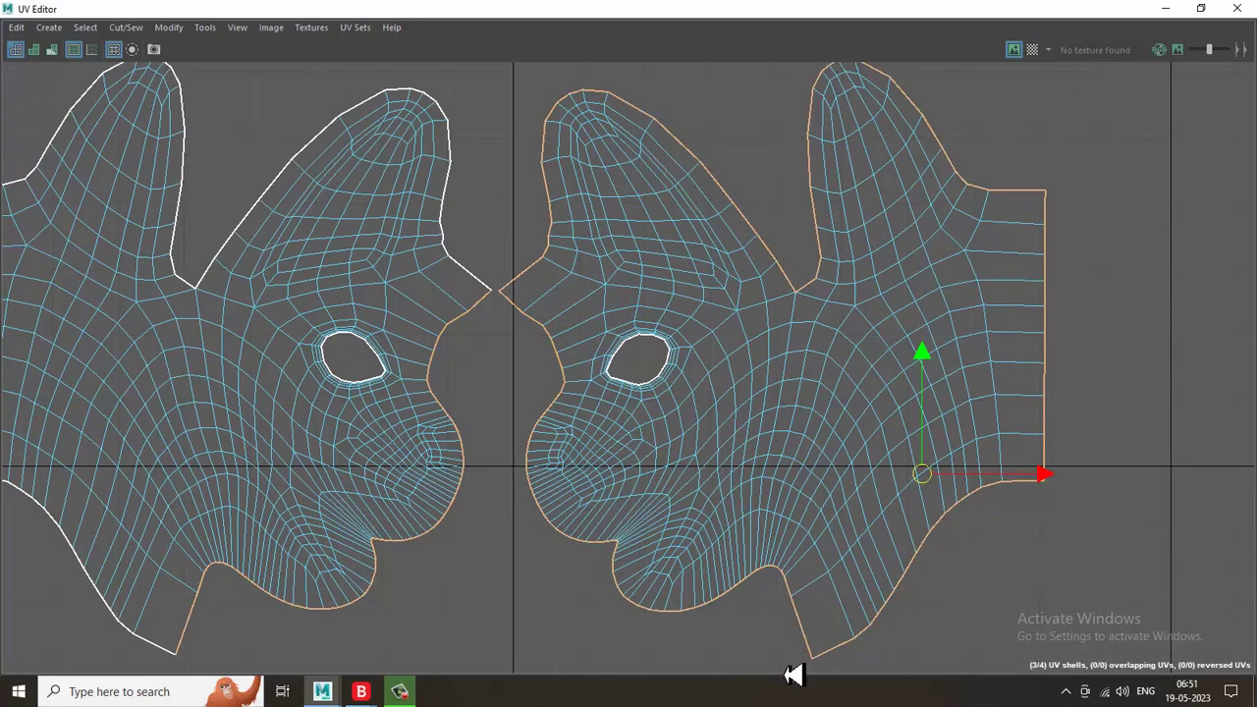
Drop the neck, back and ear border edges from the selection, keeping the muzzle edges, and sew the two head halves together.
left_click_drag(859, 582, 860, 582, "shift")
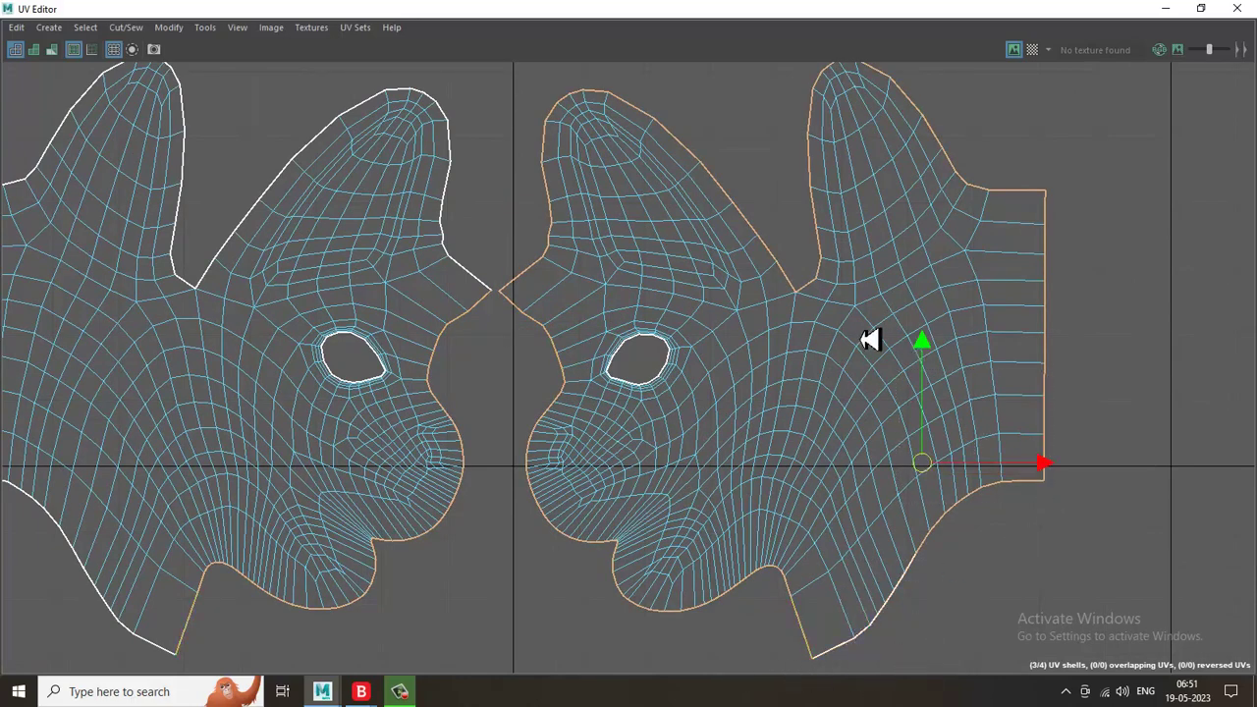
middle_click_drag(1021, 262, 918, 447, "alt")
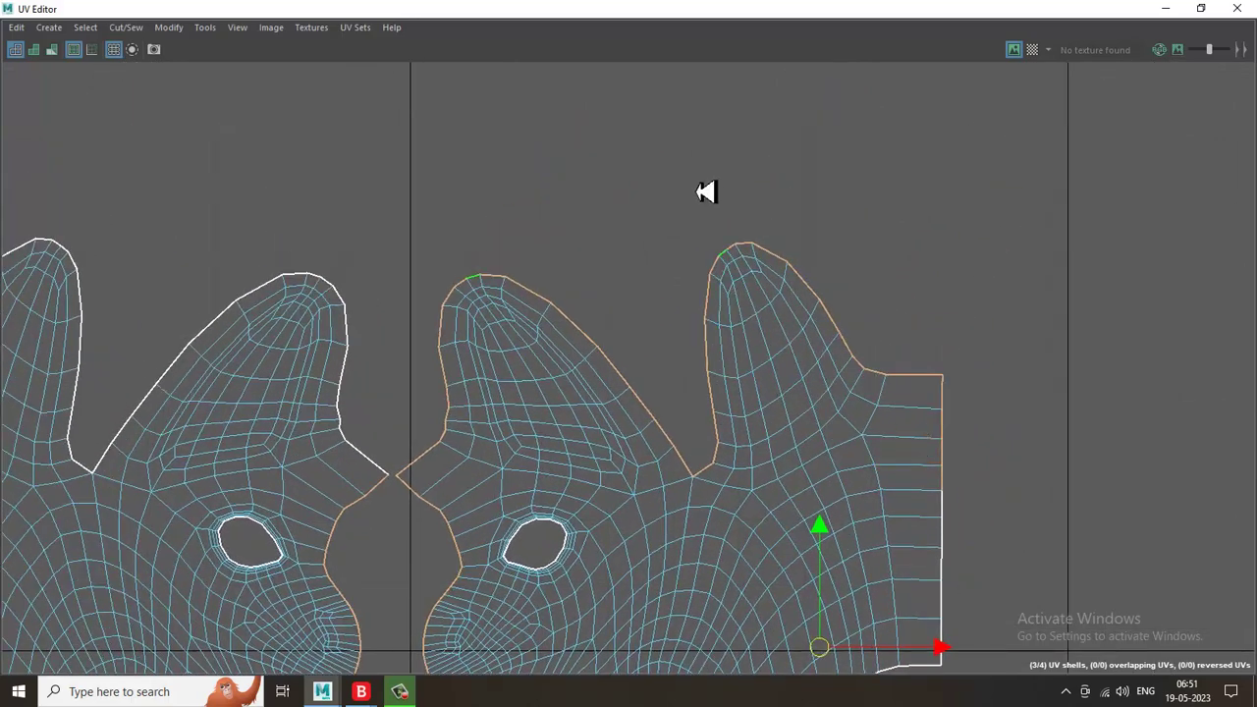
left_click_drag(693, 156, 895, 451)
double_click(821, 283)
key("ctrl+z")
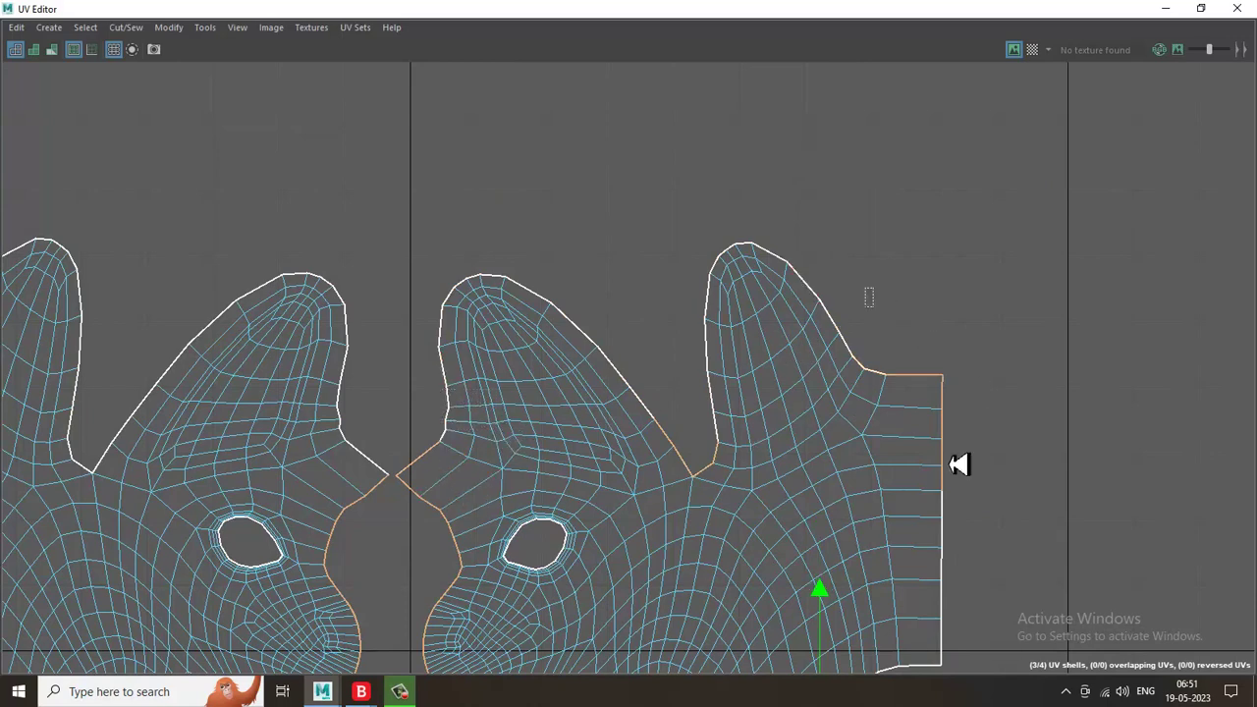
left_click_drag(960, 464, 1038, 537, "ctrl")
middle_click_drag(914, 449, 934, 427, "alt")
left_click_drag(657, 308, 851, 550, "ctrl")
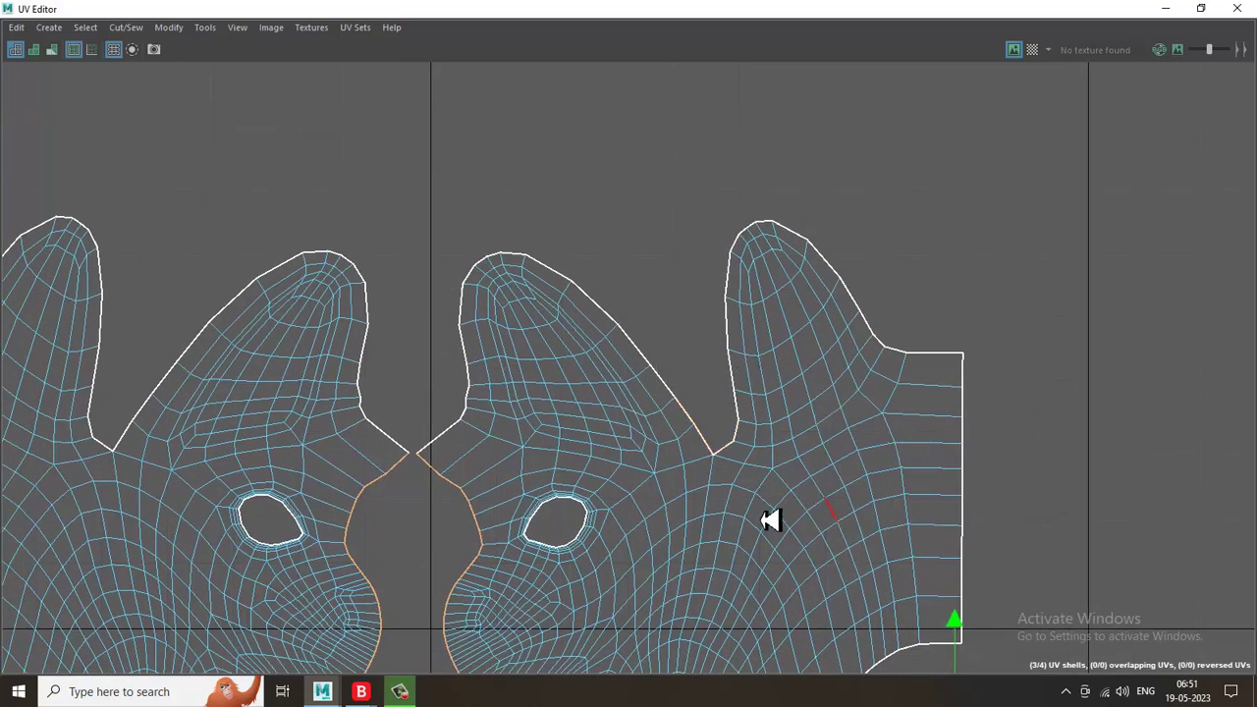
middle_click_drag(770, 521, 807, 393, "alt")
right_click_drag(975, 482, 936, 393, "alt")
left_click_drag(970, 275, 1021, 401, "ctrl")
left_click_drag(906, 275, 1003, 413, "ctrl")
middle_click_drag(877, 315, 889, 510, "alt")
right_click_drag(835, 408, 890, 474, "alt")
middle_click_drag(753, 441, 748, 345, "alt")
left_click(128, 27)
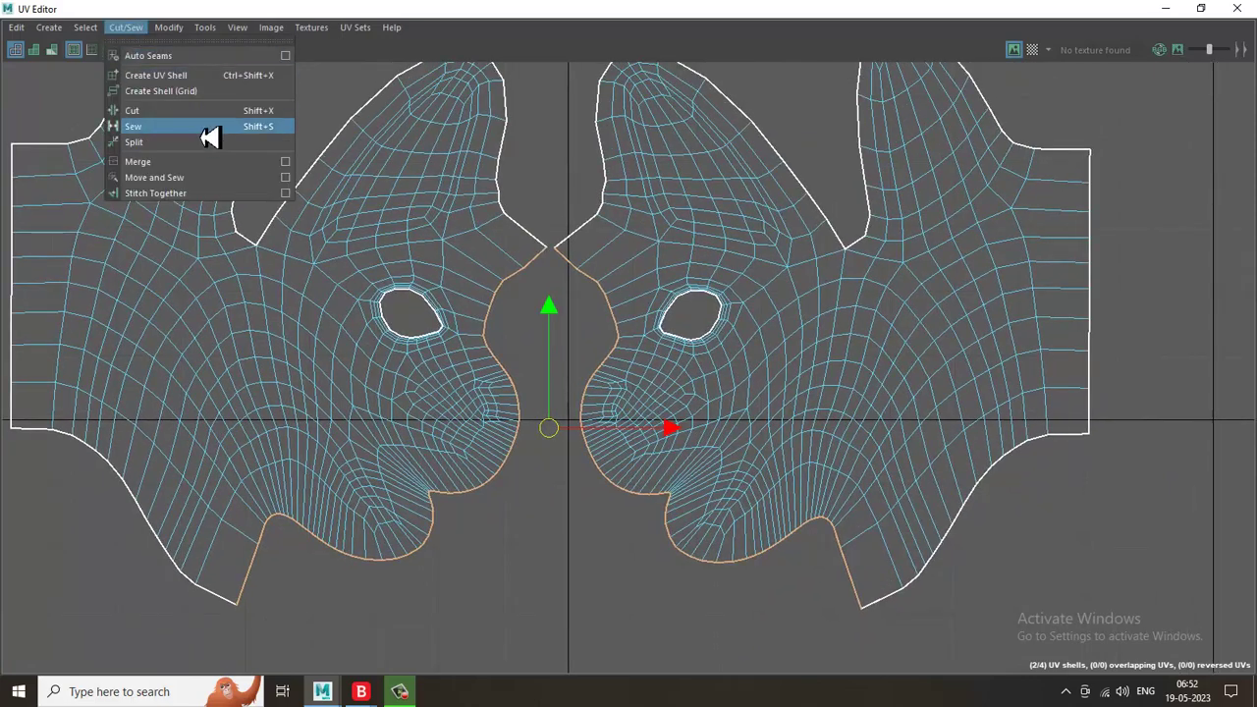
left_click(206, 130)
Select the entire sewn head shell and unfold it.
middle_click_drag(871, 289, 870, 419, "alt")
right_click_drag(772, 313, 790, 368)
right_click_drag(790, 369, 454, 236, "alt")
left_click_drag(284, 216, 1002, 638)
left_click(182, 29)
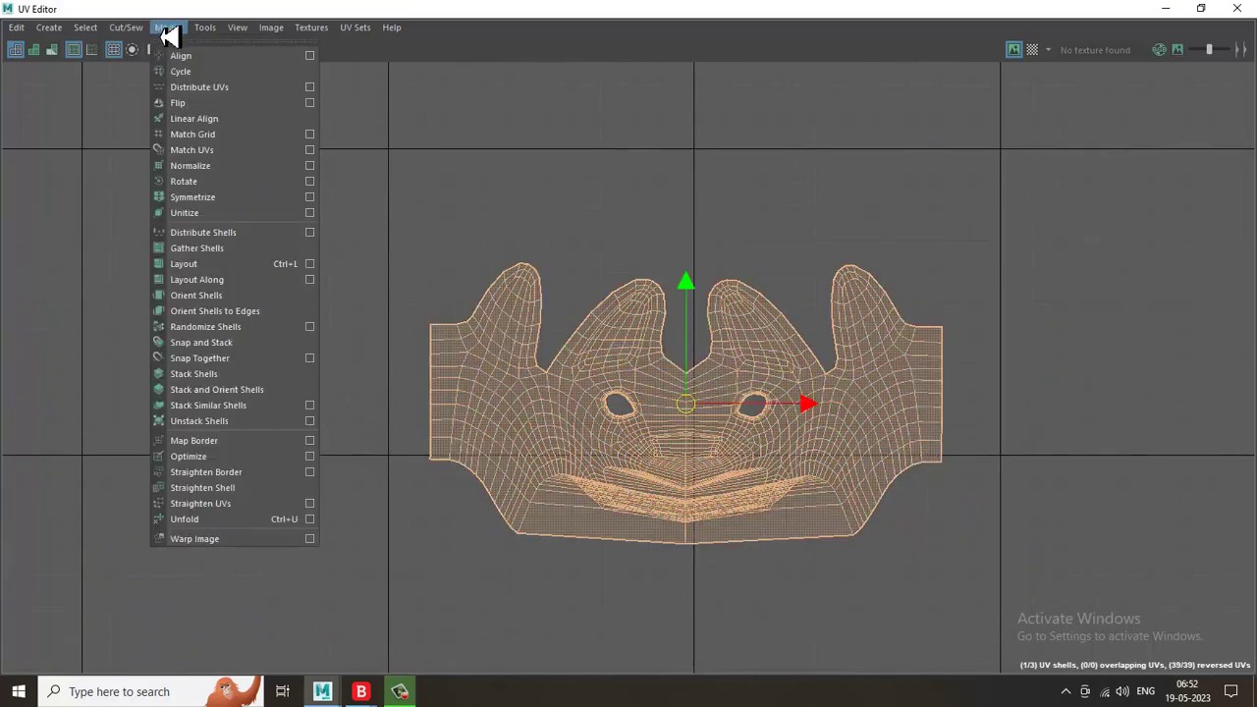
left_click(220, 521)
Rotate the unfolded head shell until the face is upright with the eyes above the muzzle, and clear the selection.
key("e")
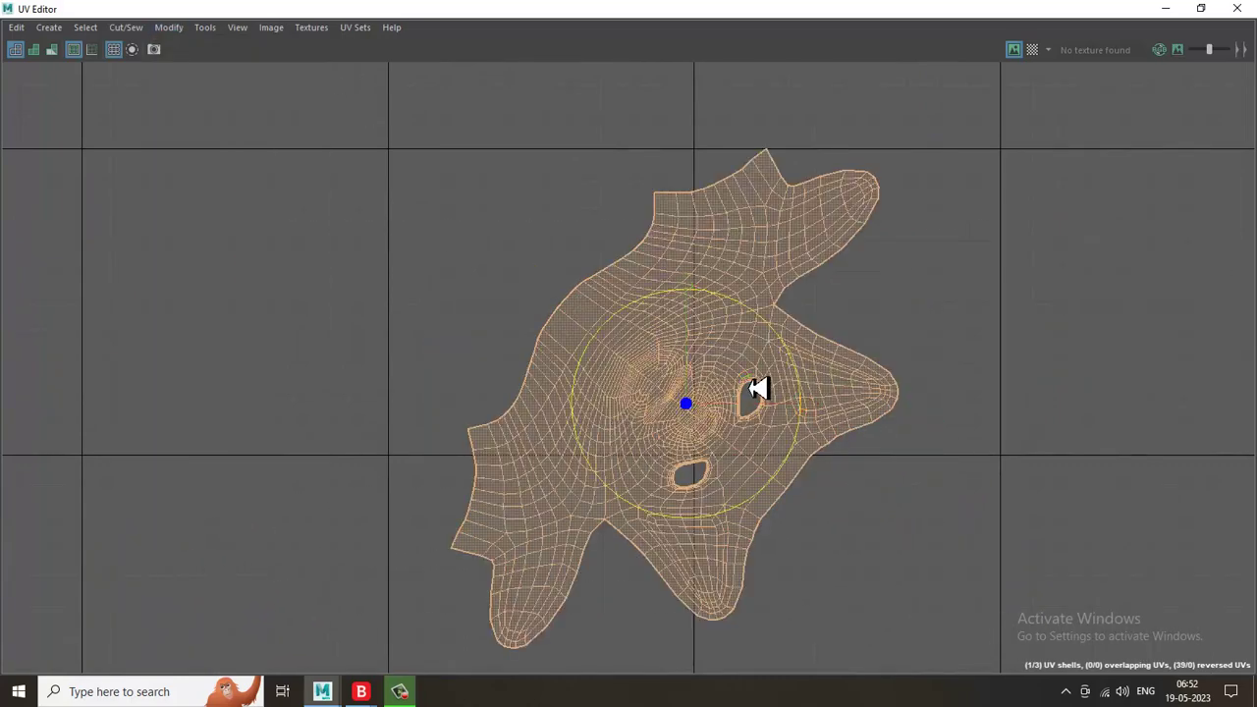
left_click_drag(779, 336, 300, 365)
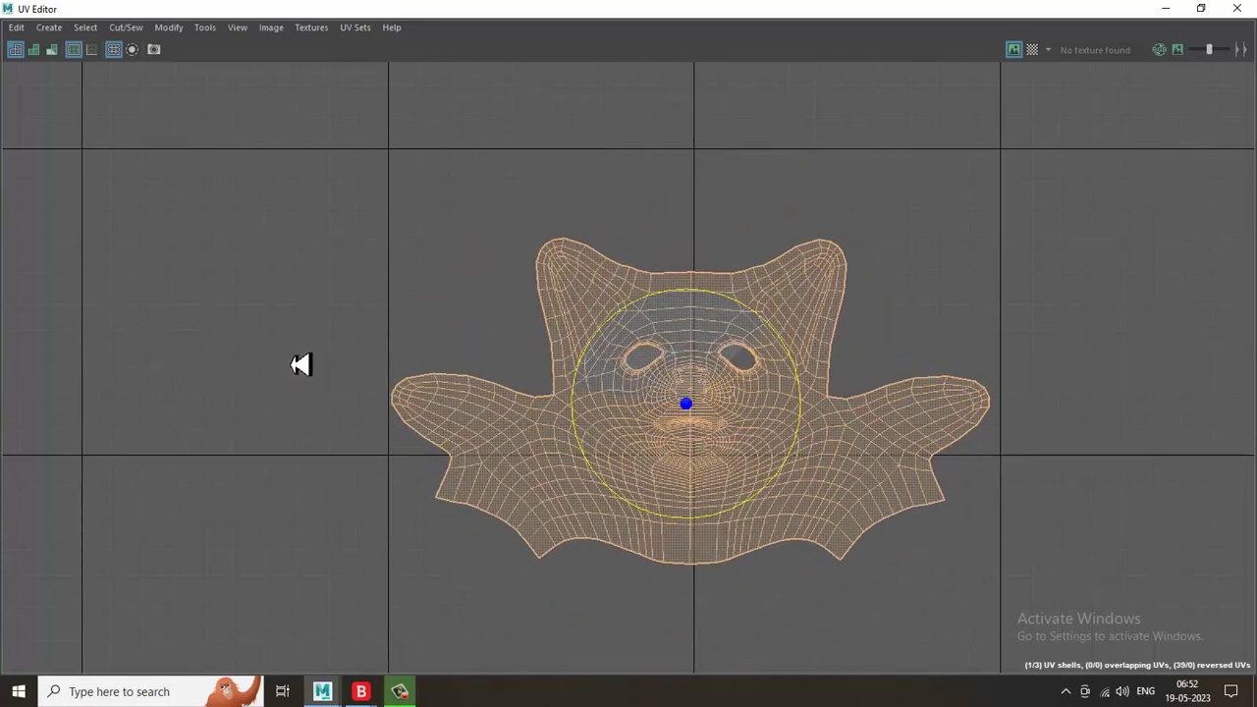
left_click(1052, 249)
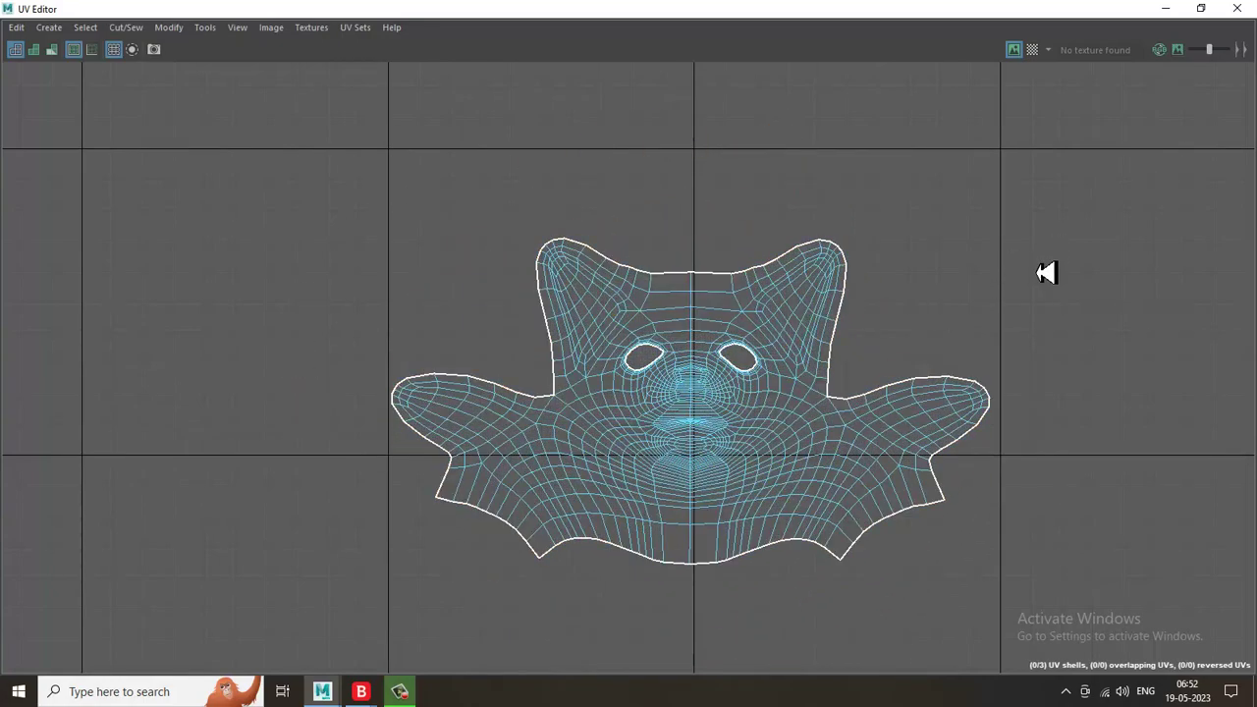
left_click(1200, 9)
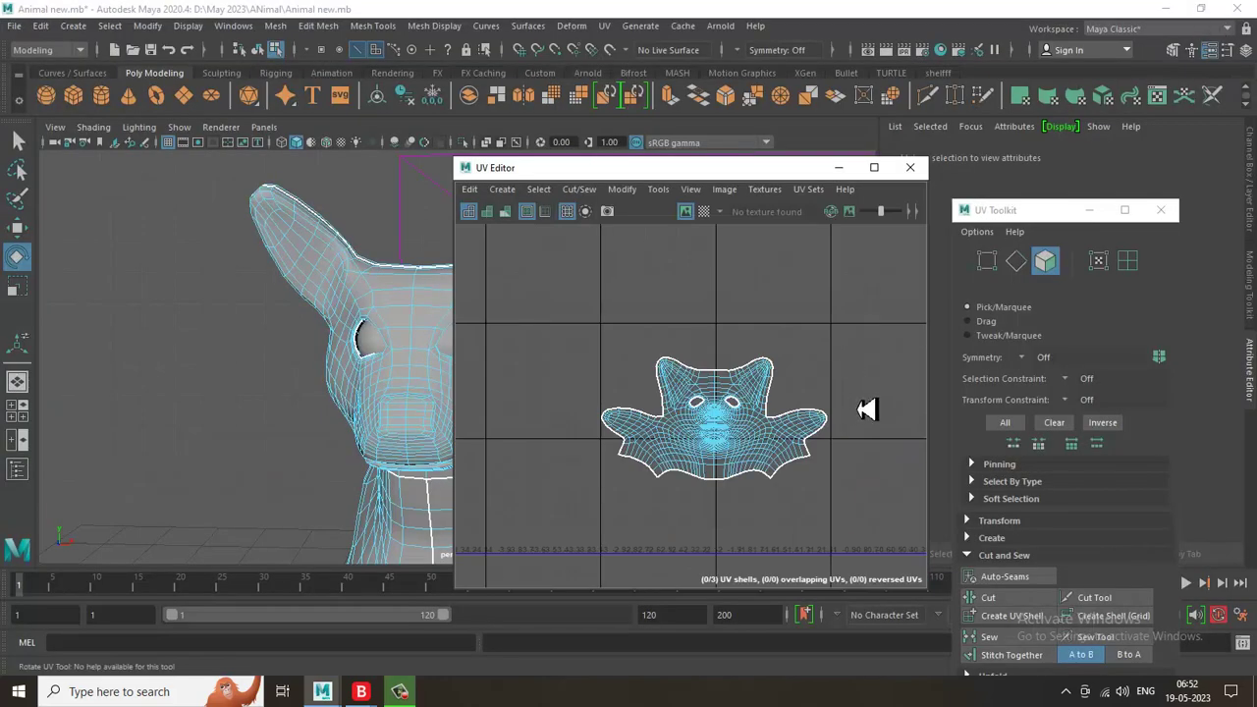
left_click(874, 167)
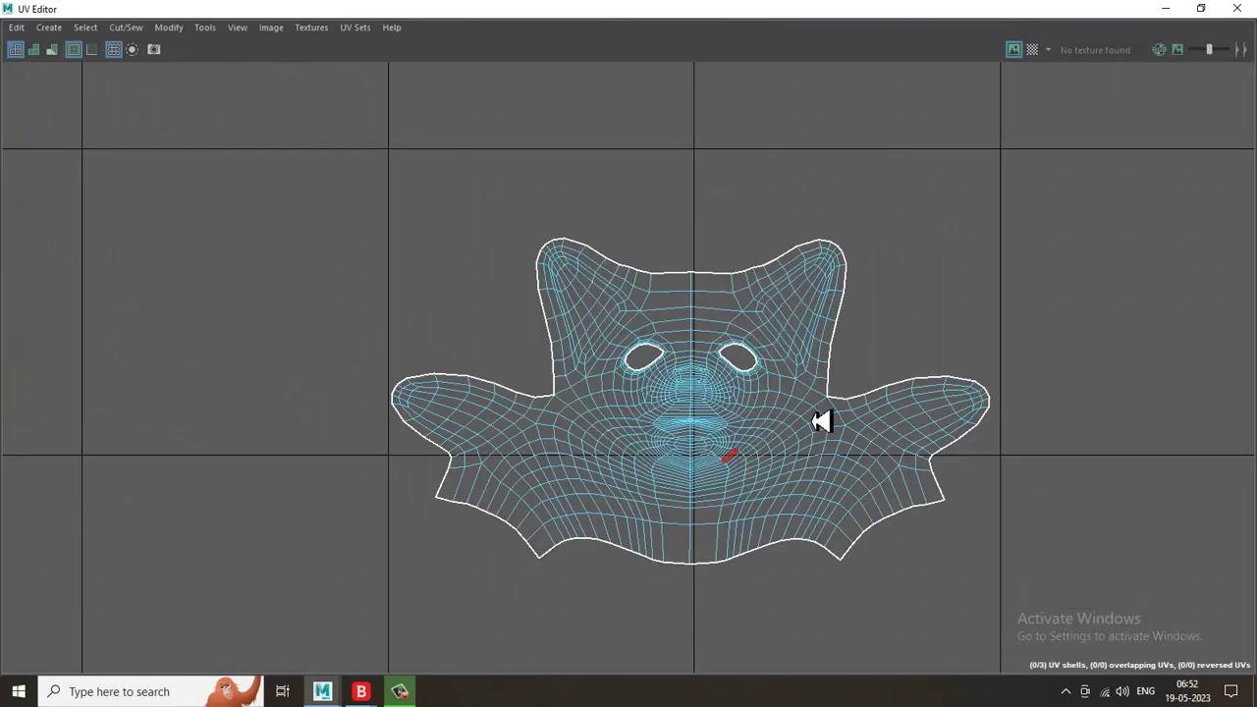
Select the UVs surrounding the left eye hole of the head shell.
right_click_drag(716, 325, 722, 360)
right_click_drag(674, 257, 935, 547, "alt")
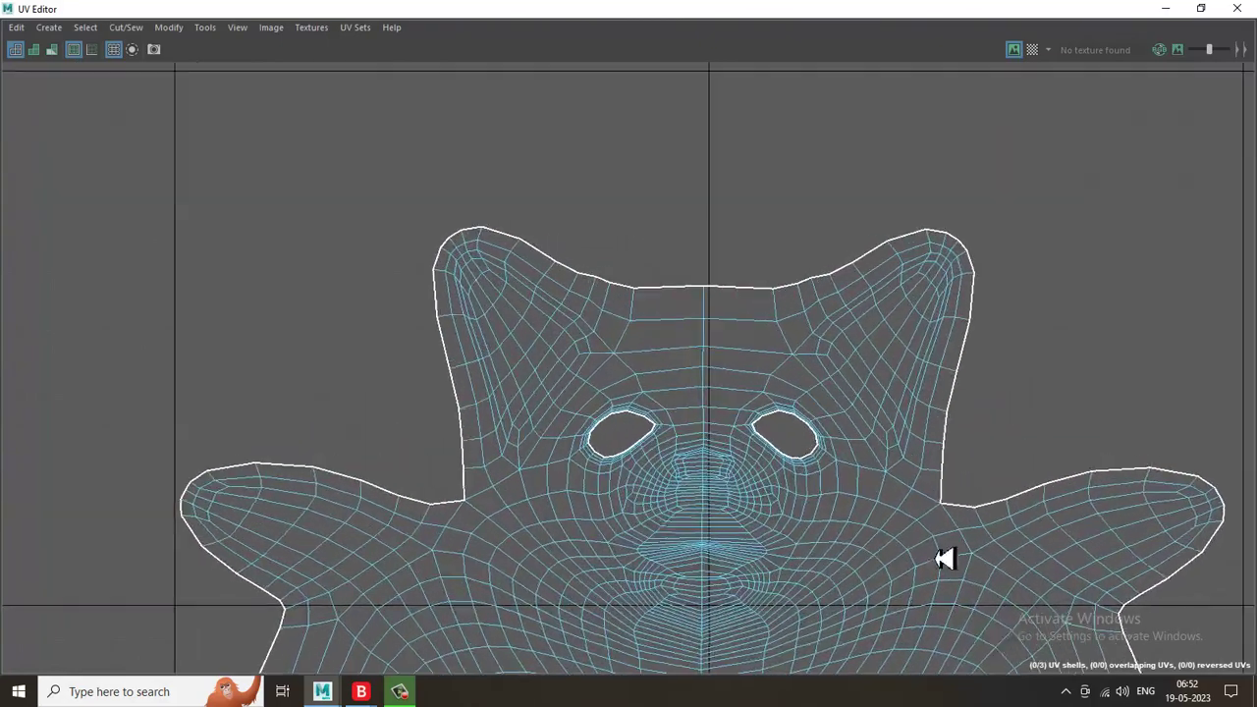
middle_click_drag(790, 375, 794, 218, "alt")
right_click_drag(769, 299, 909, 439, "alt")
middle_click_drag(915, 446, 949, 532, "alt")
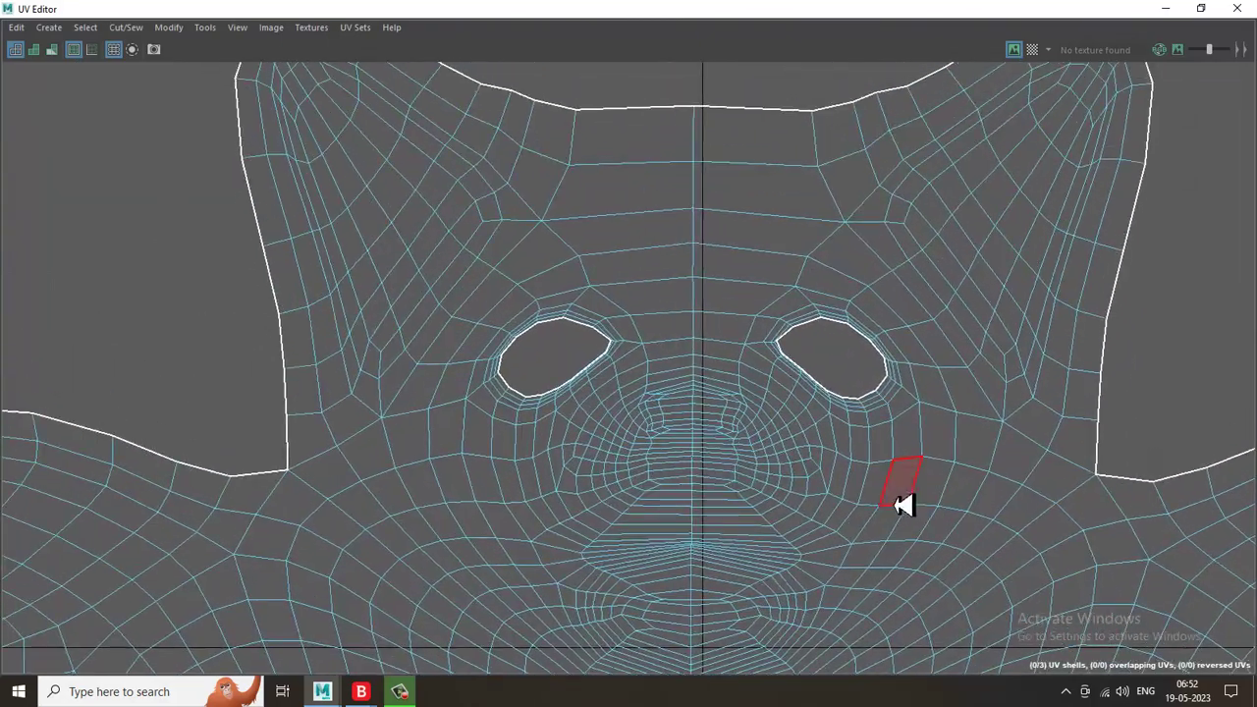
left_click_drag(467, 287, 629, 423)
right_click_drag(570, 232, 632, 230)
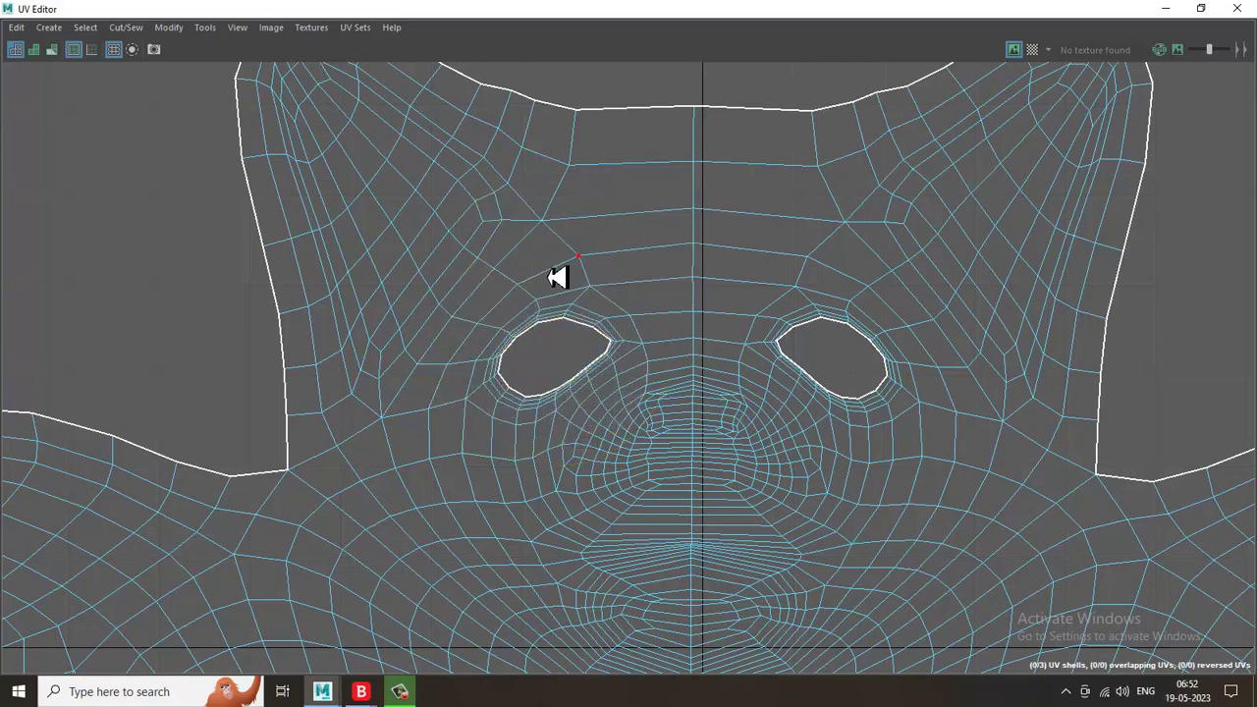
left_click(399, 692)
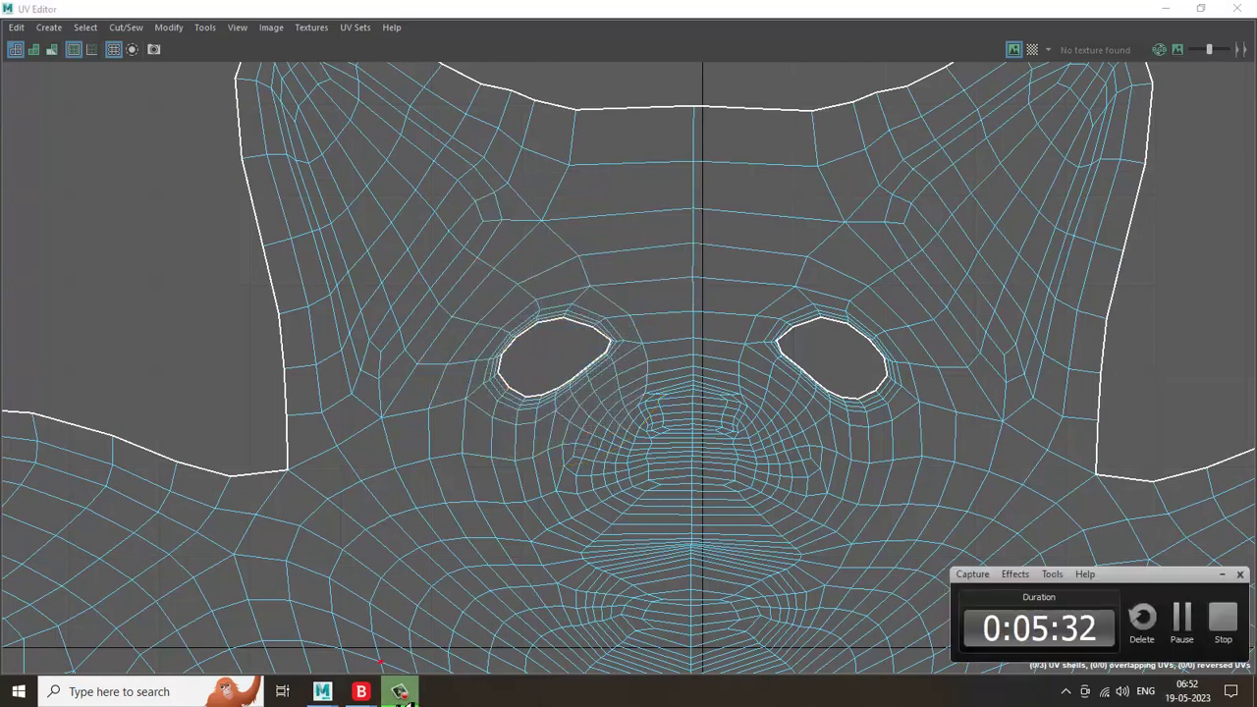
left_click(400, 700)
left_click_drag(454, 283, 643, 428)
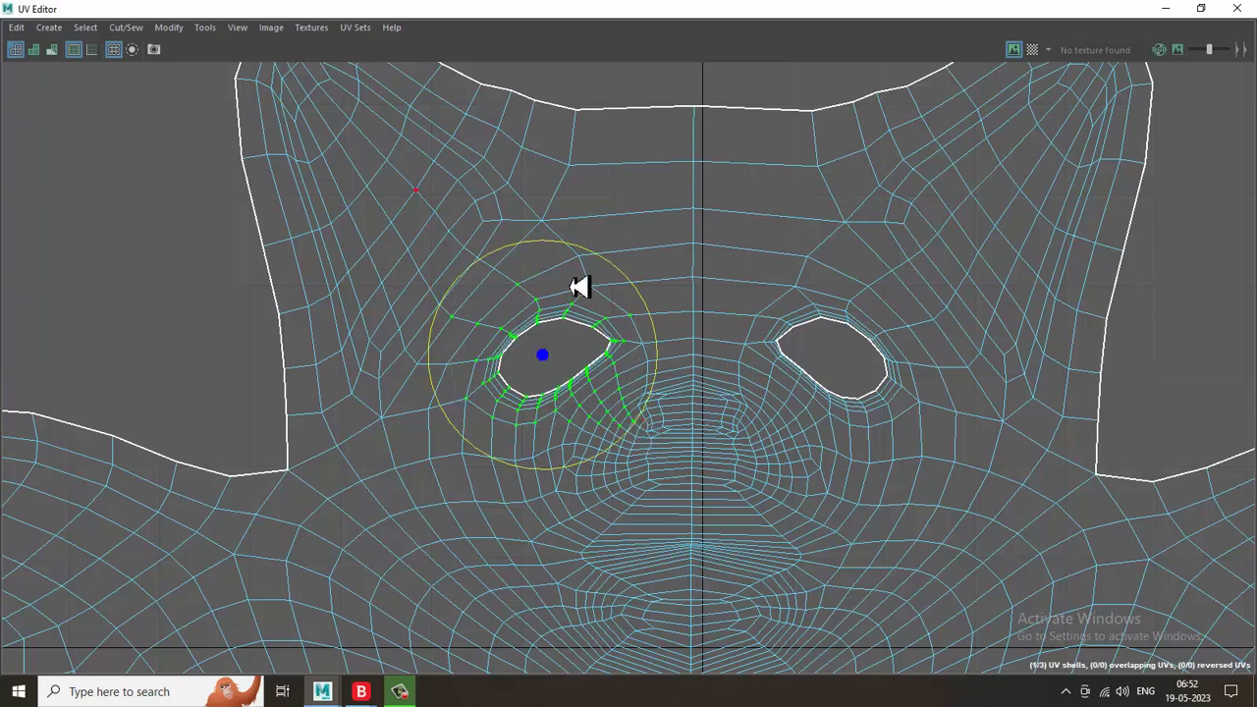
Even out the selected UVs around the left eye hole with the Smooth tool.
left_click_drag(618, 481, 577, 522, "ctrl")
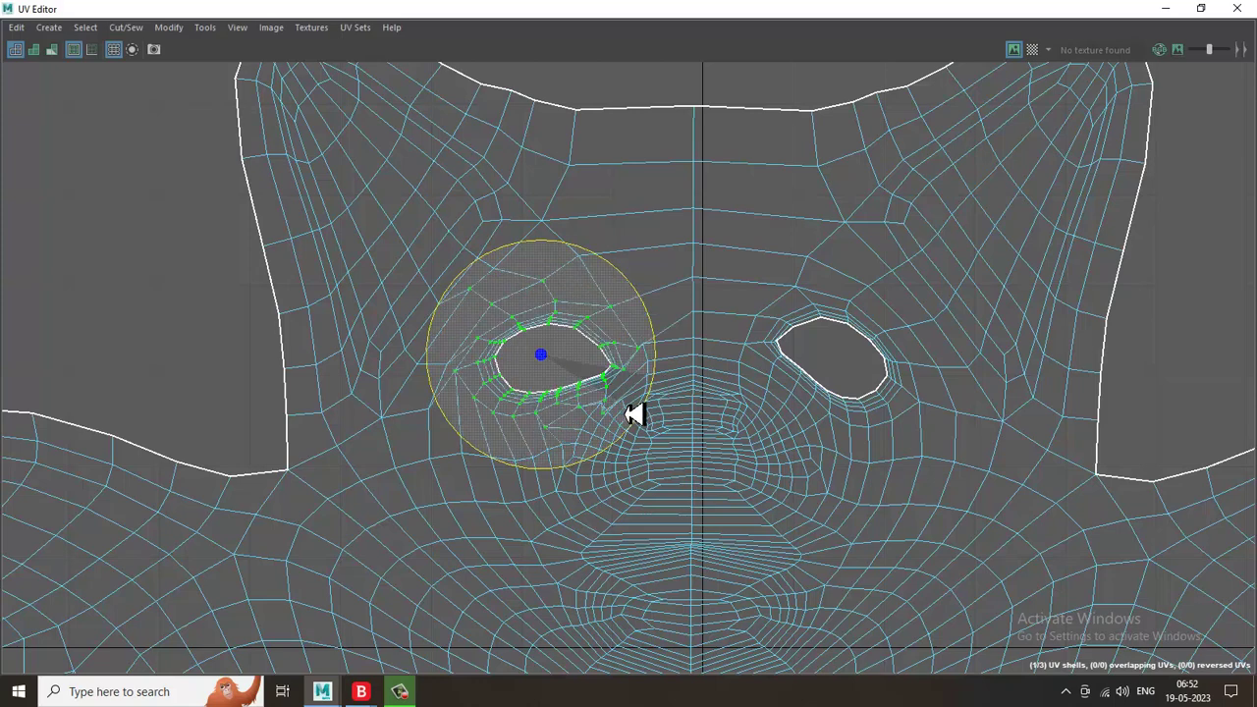
left_click(204, 27)
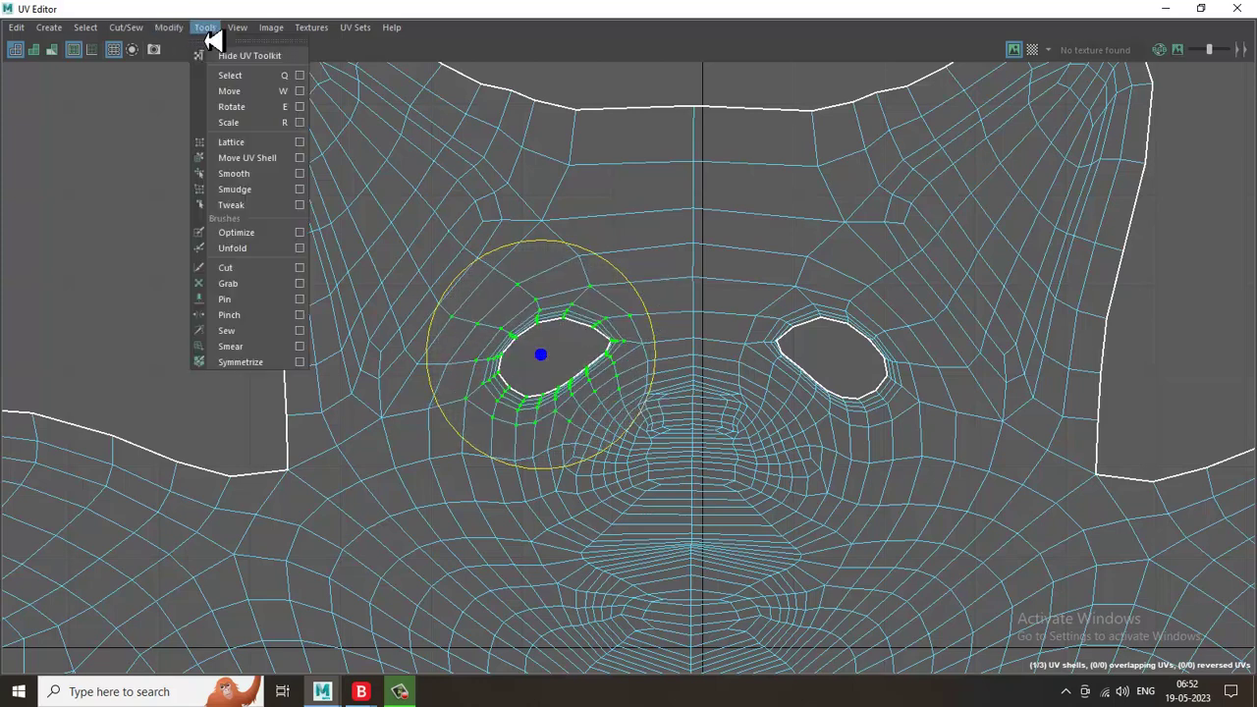
left_click(273, 173)
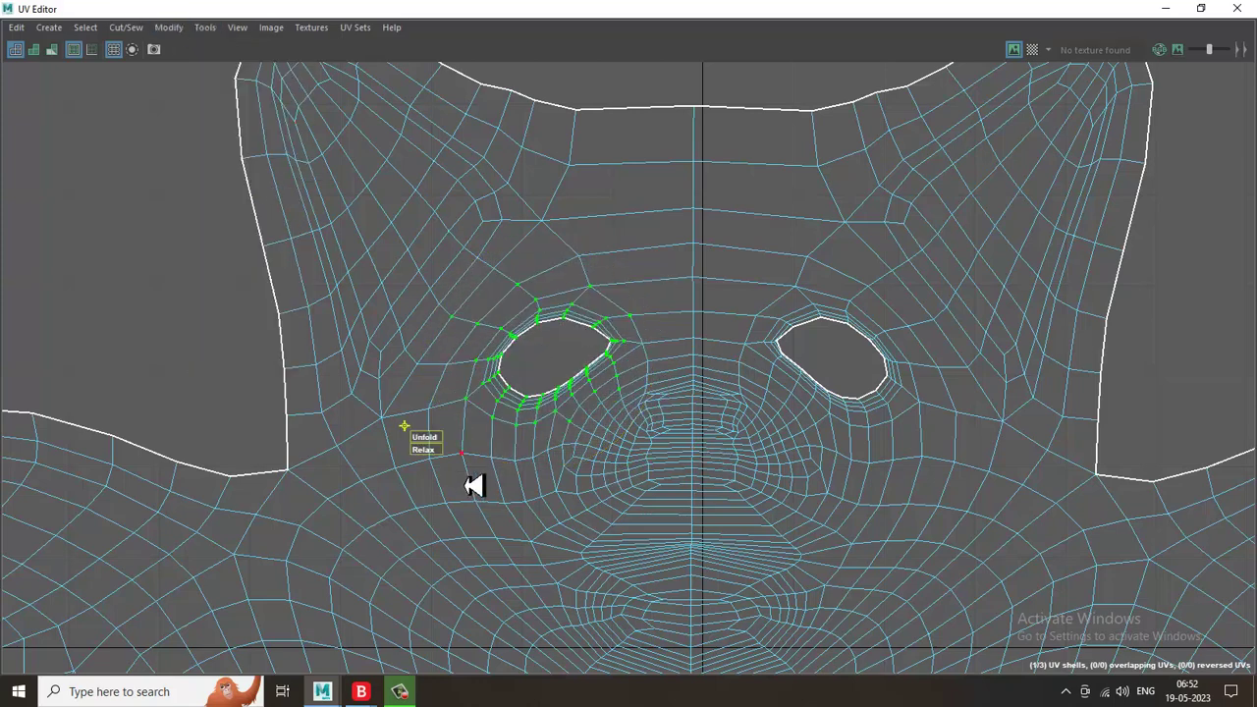
left_click_drag(437, 447, 371, 456)
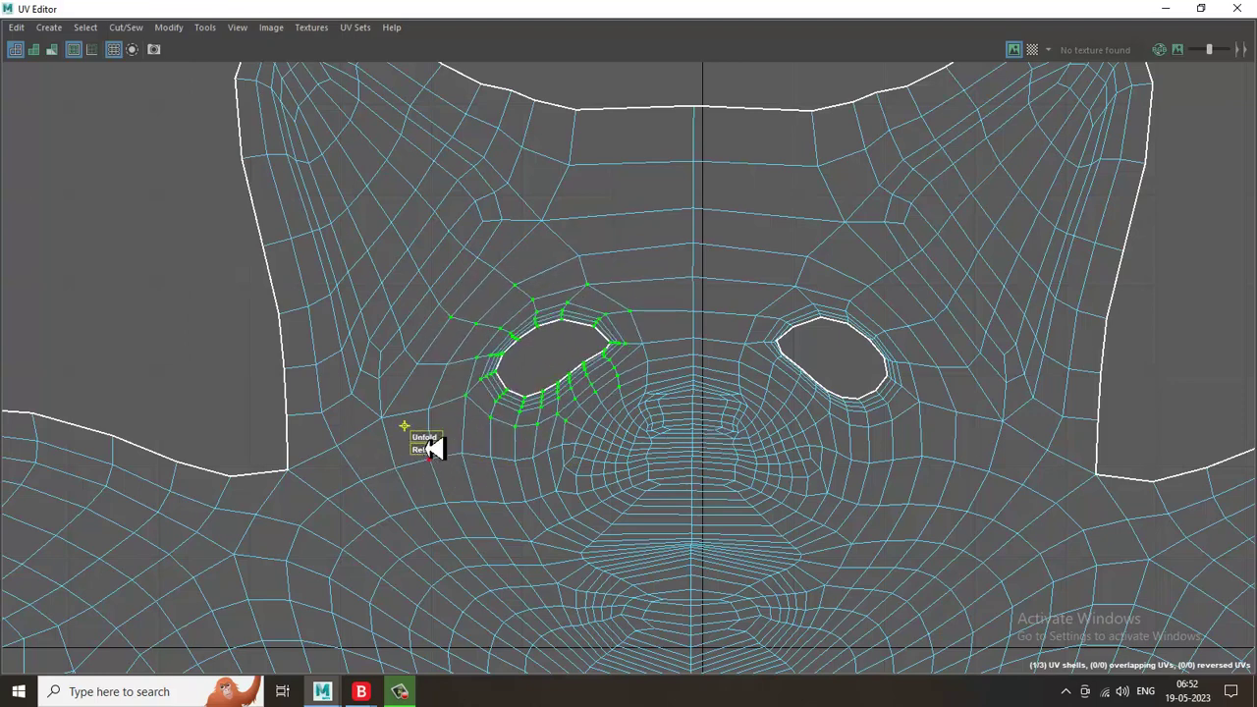
left_click_drag(455, 448, 295, 440)
Select the UVs around the right eye hole and smooth them.
left_click_drag(895, 380, 982, 452)
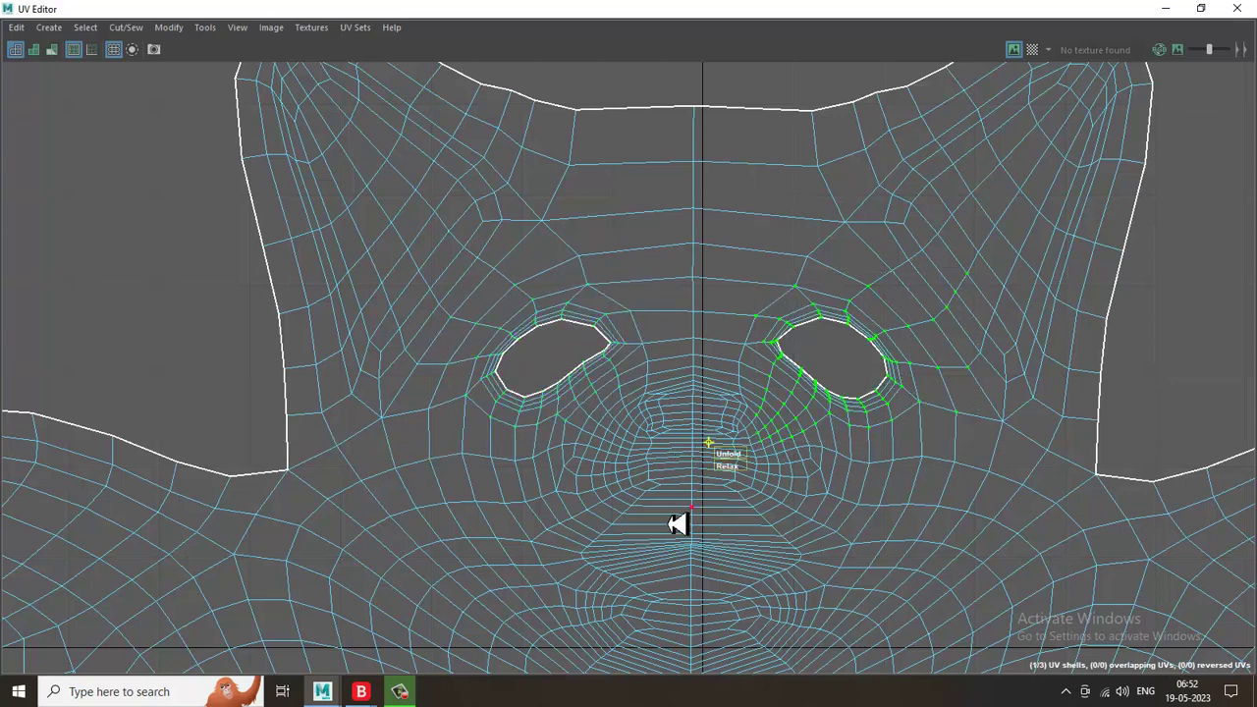
left_click_drag(676, 514, 808, 400)
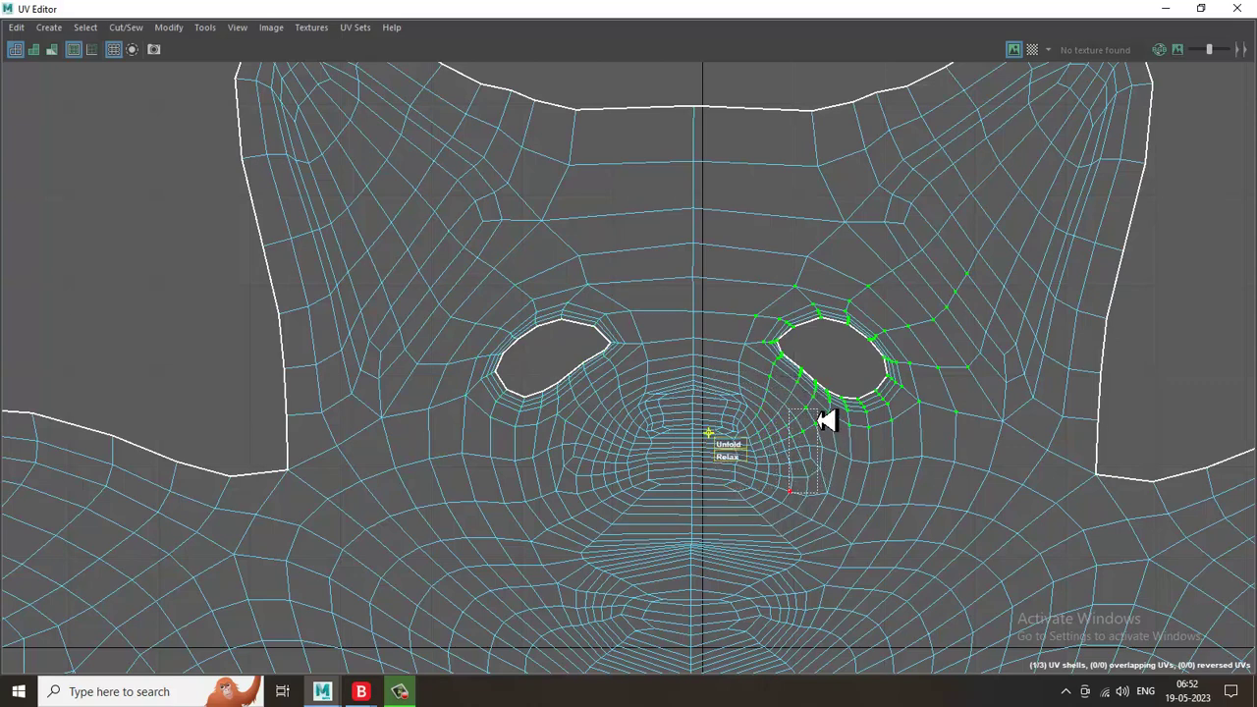
left_click_drag(828, 417, 825, 422)
left_click_drag(729, 450, 766, 455)
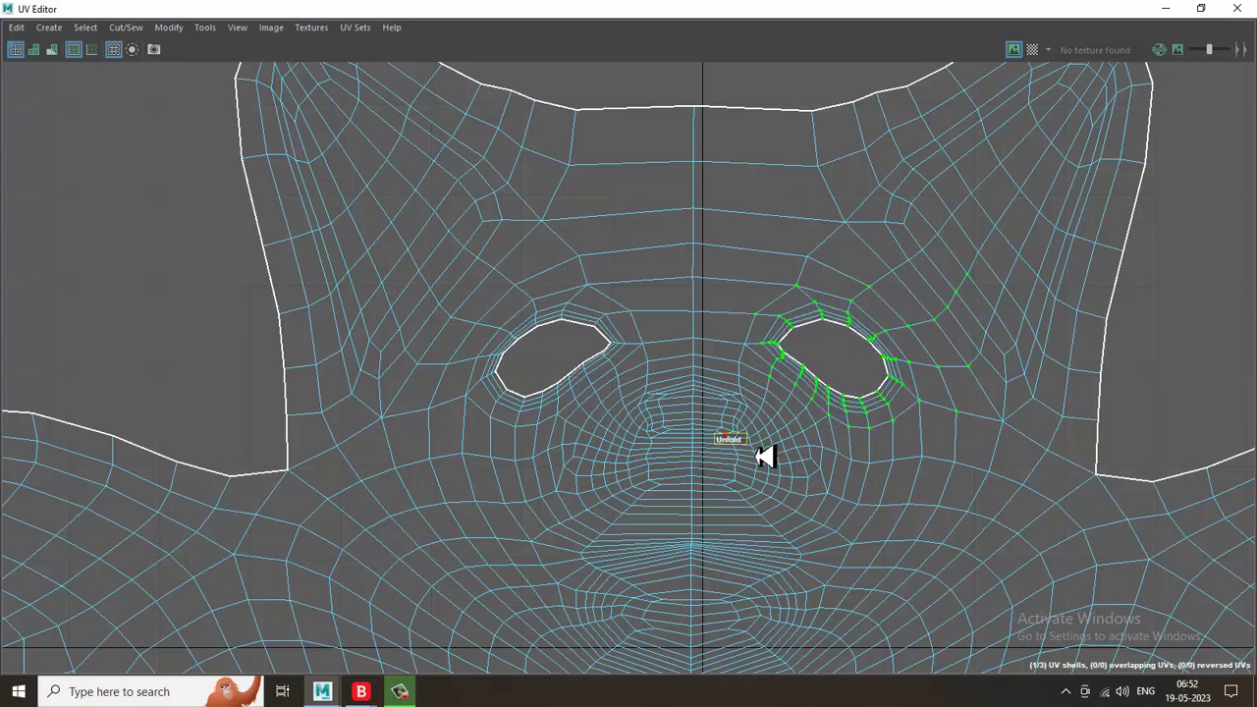
Select the nose, mouth and chin UVs in the middle of the head shell and smooth them.
middle_click_drag(977, 319, 786, 3, "alt")
middle_click_drag(724, 168, 686, 386, "alt")
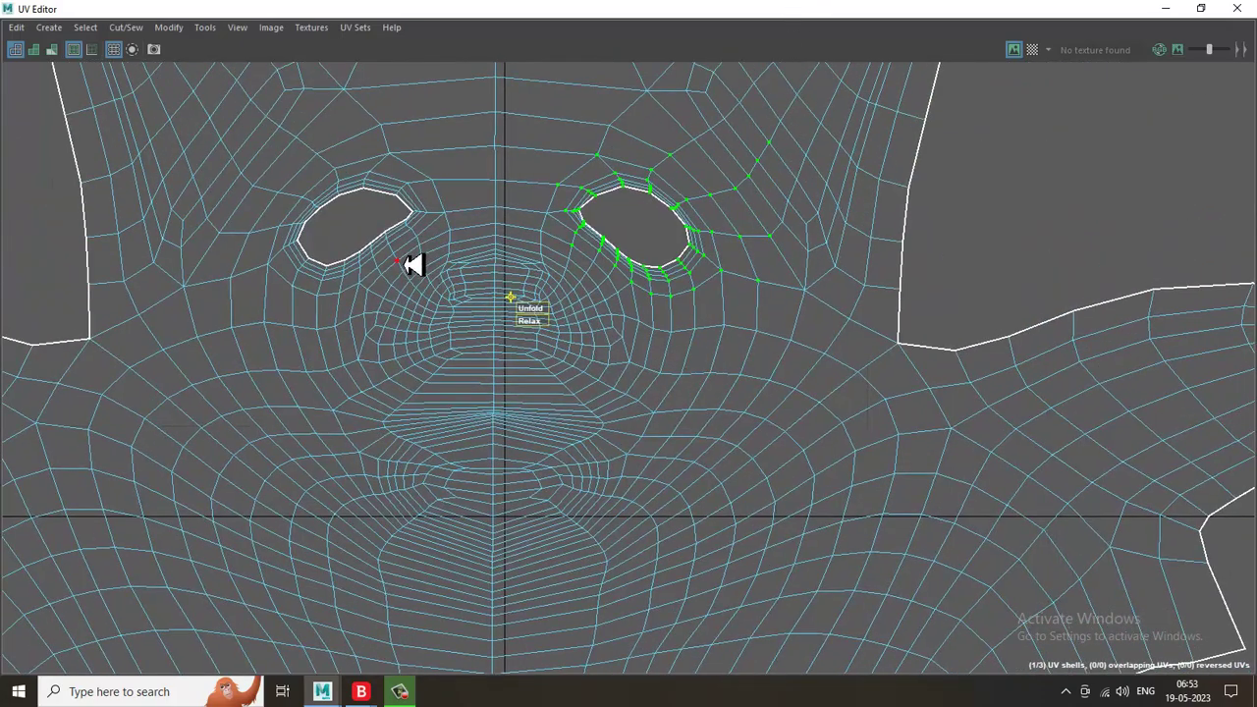
left_click_drag(403, 255, 587, 611)
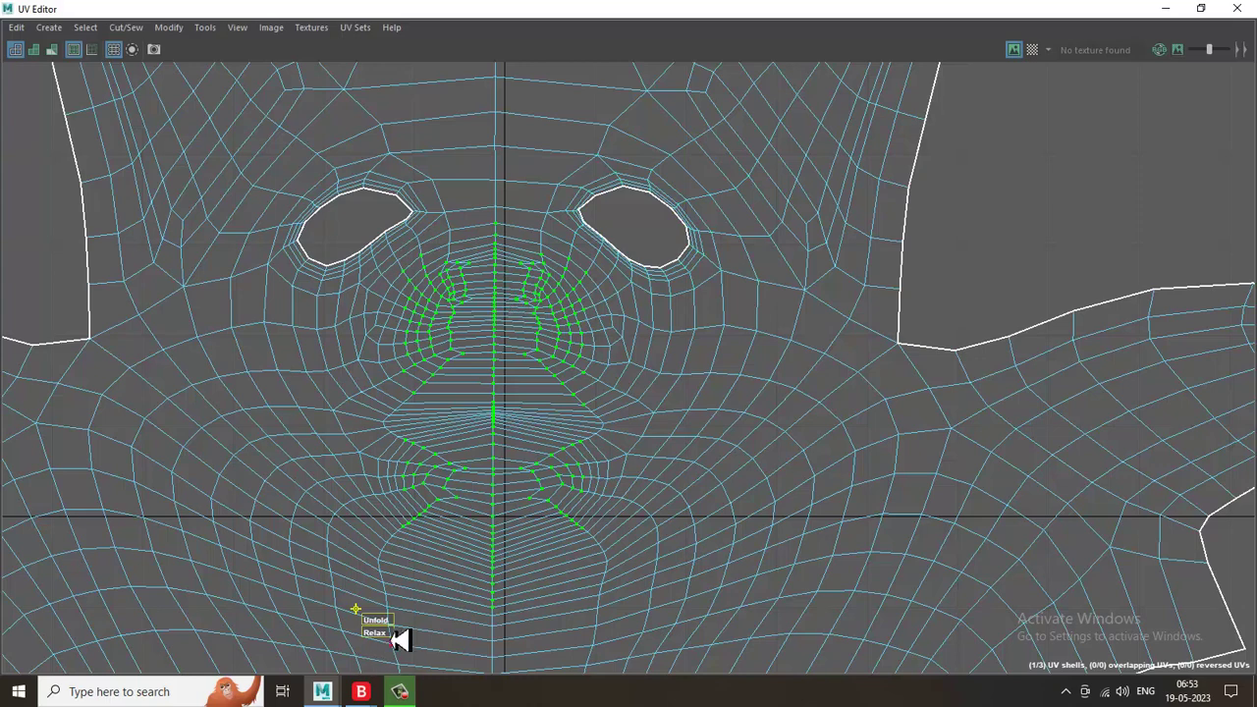
left_click_drag(393, 631, 11, 585)
Select only the band of UVs around the mouth below the nose and smooth it.
left_click(377, 472)
left_click_drag(360, 432, 654, 546)
mouse_move(353, 556)
left_mouse_down()
mouse_move(390, 561)
mouse_move(336, 558)
left_mouse_up()
Examine the whole head shell, then minimise the UV Editor and check the head and neck seams on the 3D model.
right_click_drag(830, 461, 579, 231, "alt")
right_click_drag(847, 385, 607, 144, "alt")
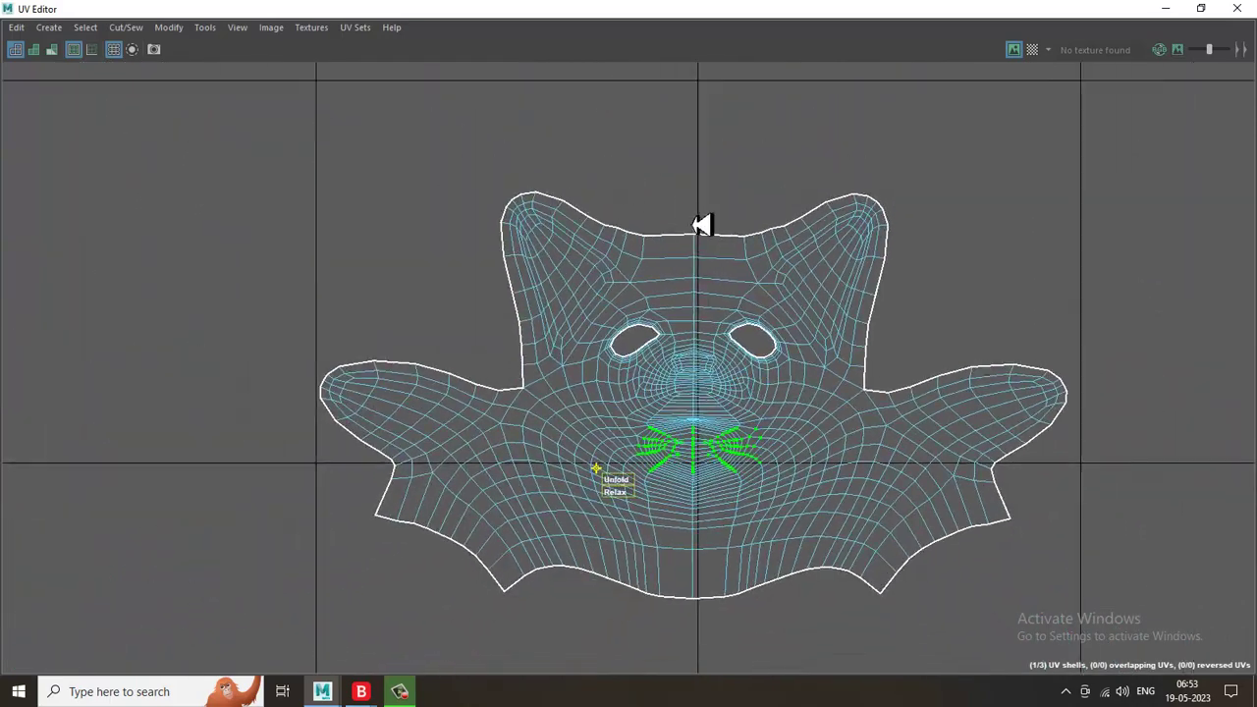
middle_click_drag(701, 225, 604, 225, "alt")
left_click(1166, 9)
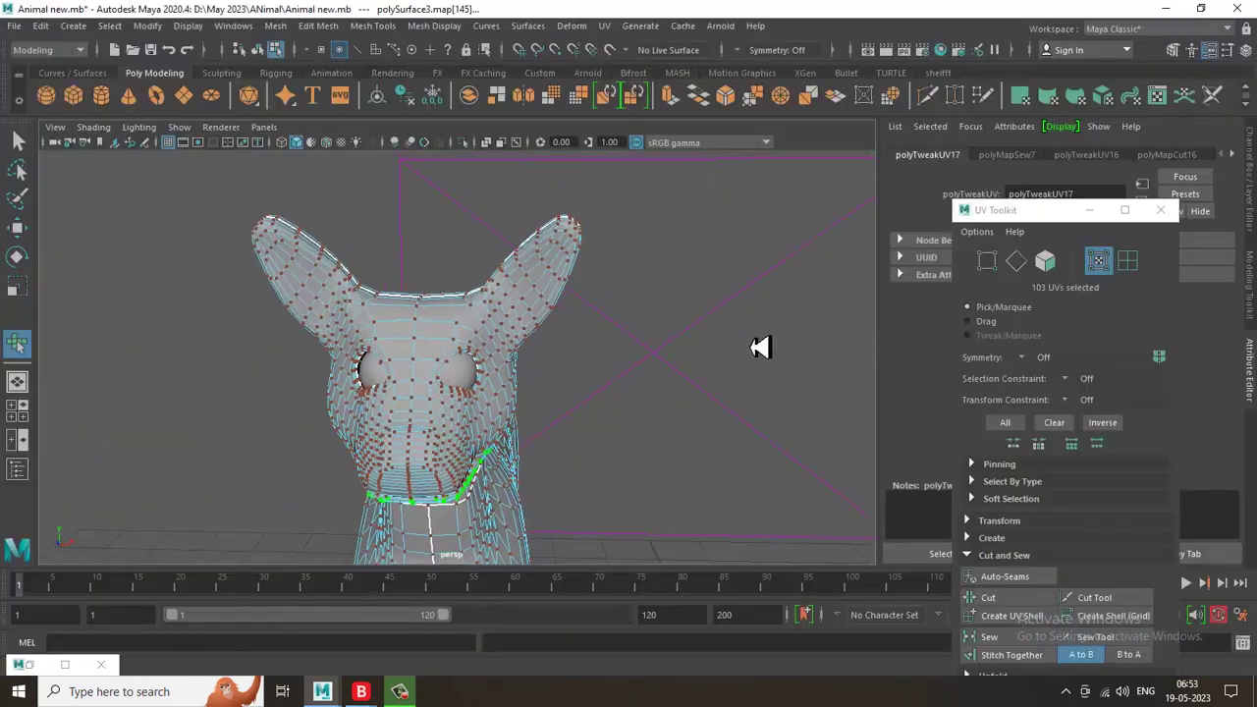
left_click_drag(753, 345, 356, 315, "alt")
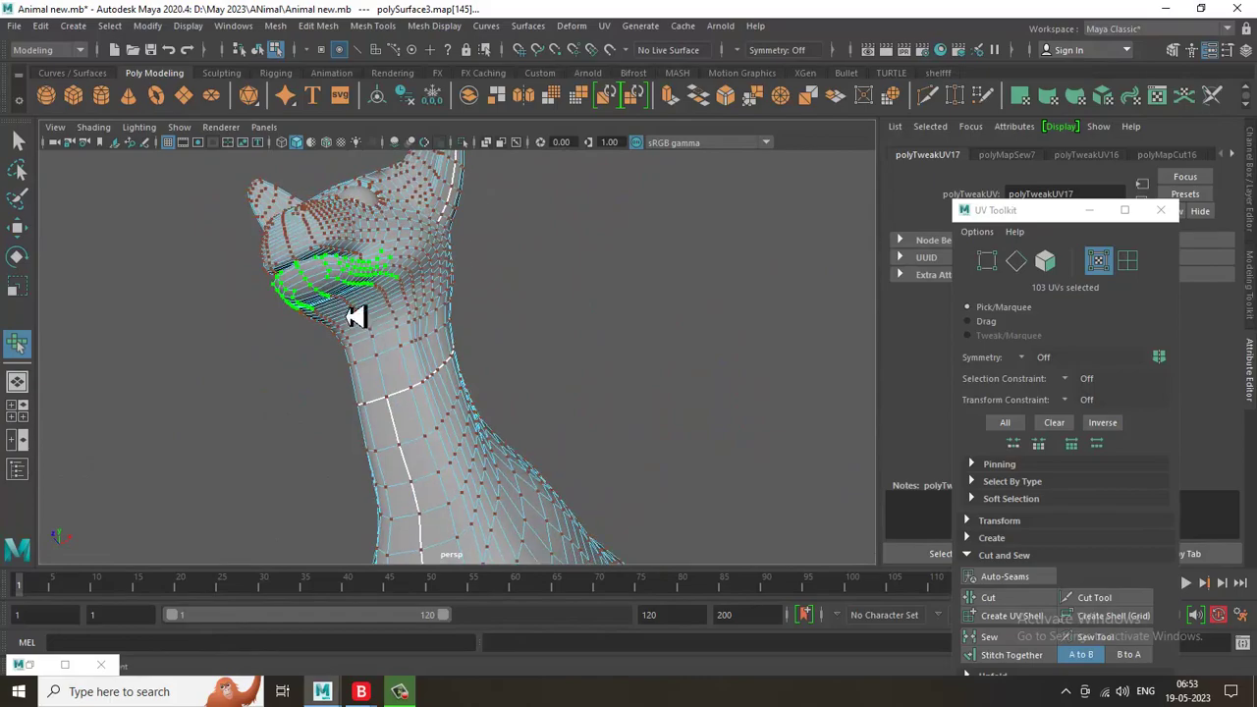
left_click_drag(398, 394, 359, 232, "alt")
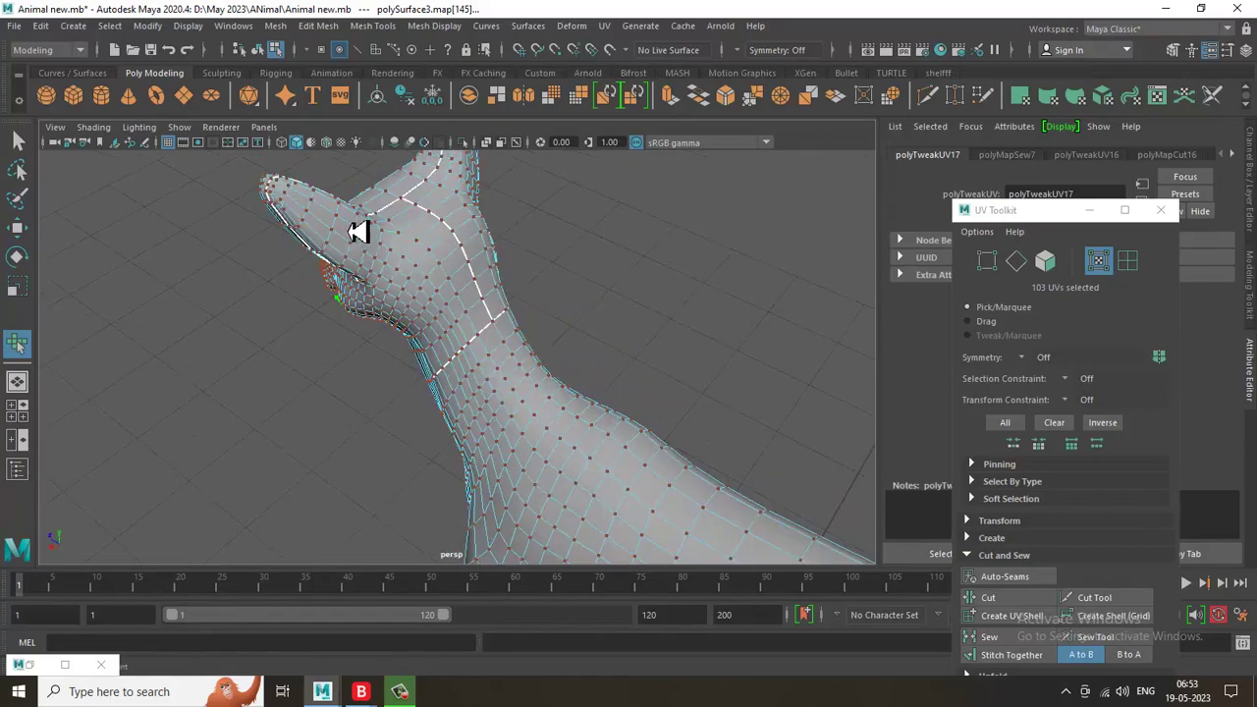
Return the dog model to object selection, reopen the UV Editor and show the UV checker map on the whole model.
left_click_drag(475, 275, 426, 337, "alt")
key("F8")
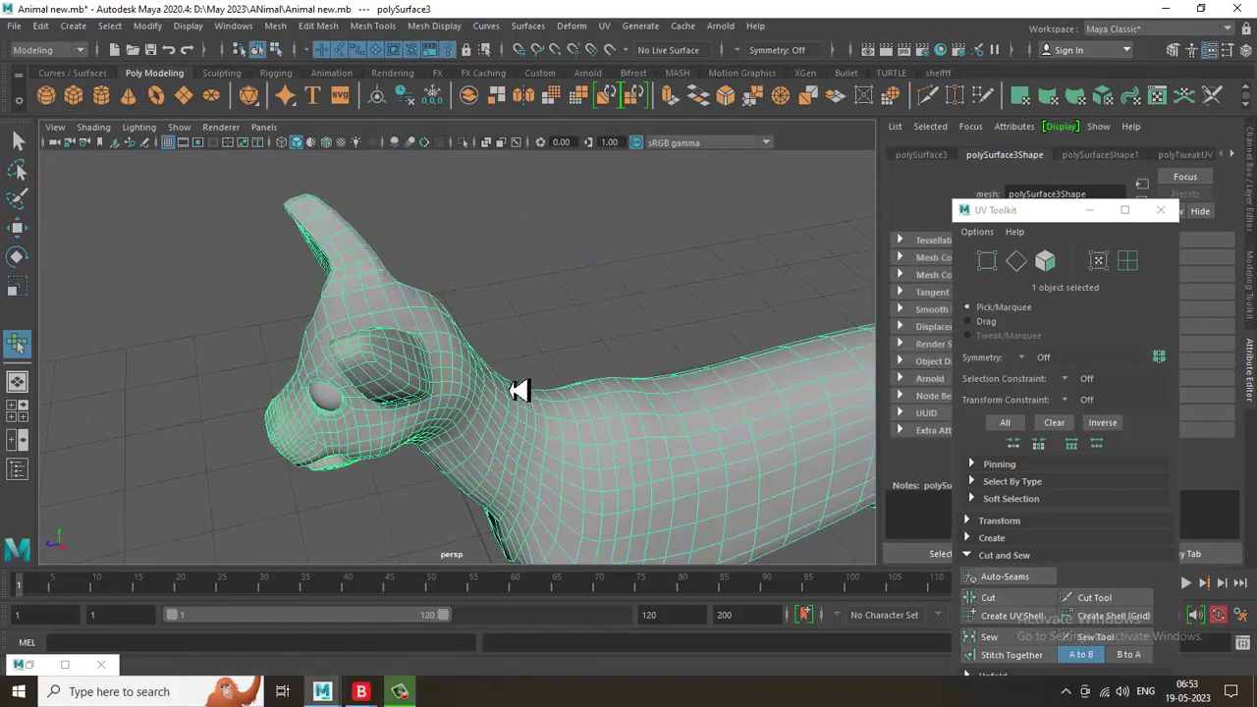
left_click(603, 26)
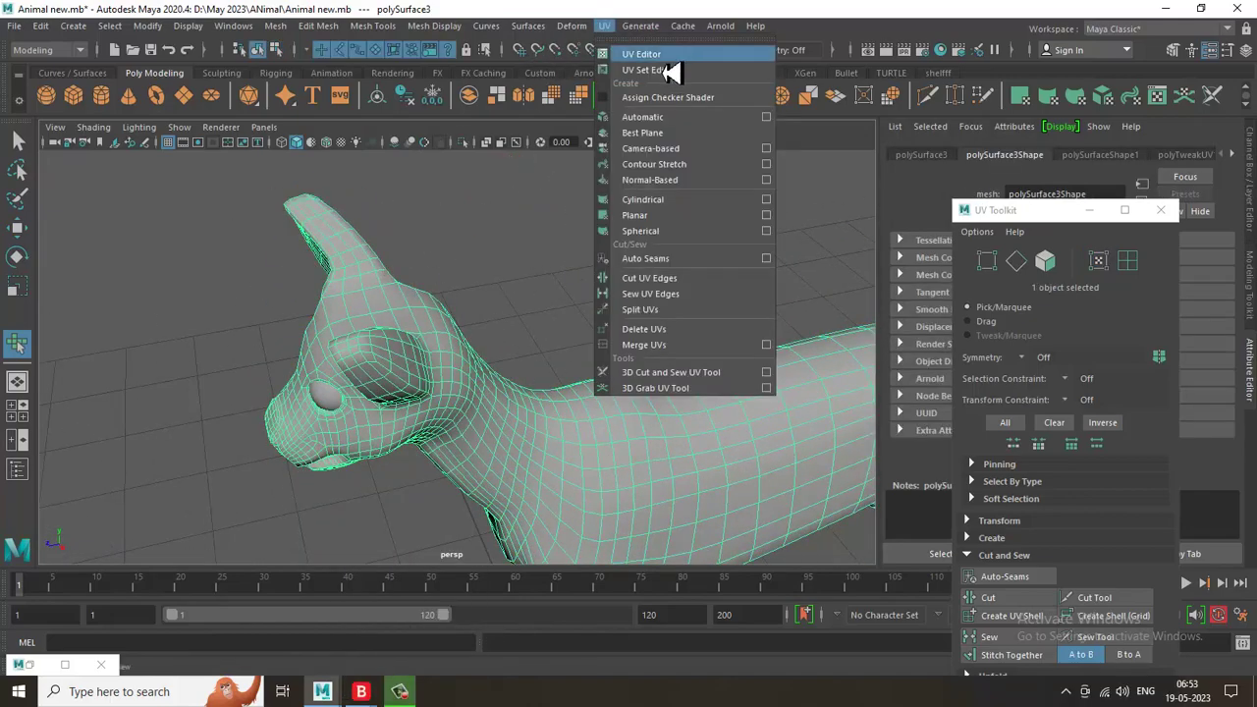
left_click(636, 53)
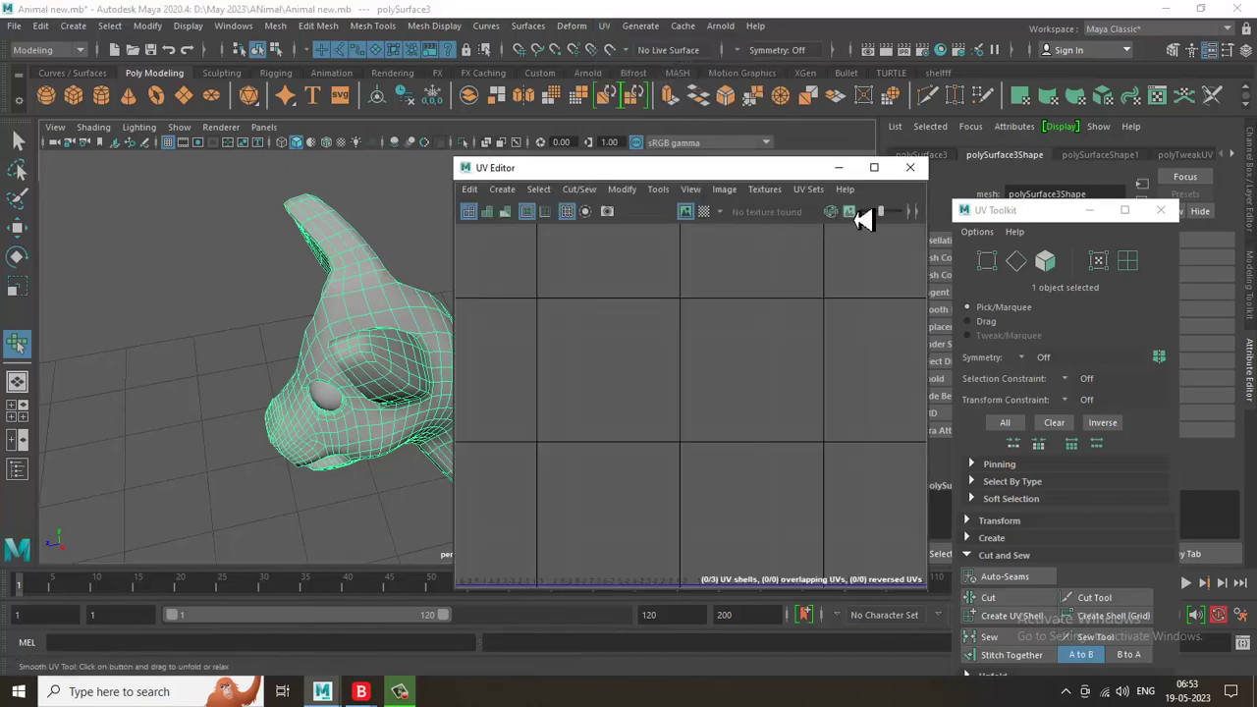
left_click(703, 211)
left_click_drag(680, 266, 686, 381, "alt")
left_click(696, 314)
left_click(685, 381)
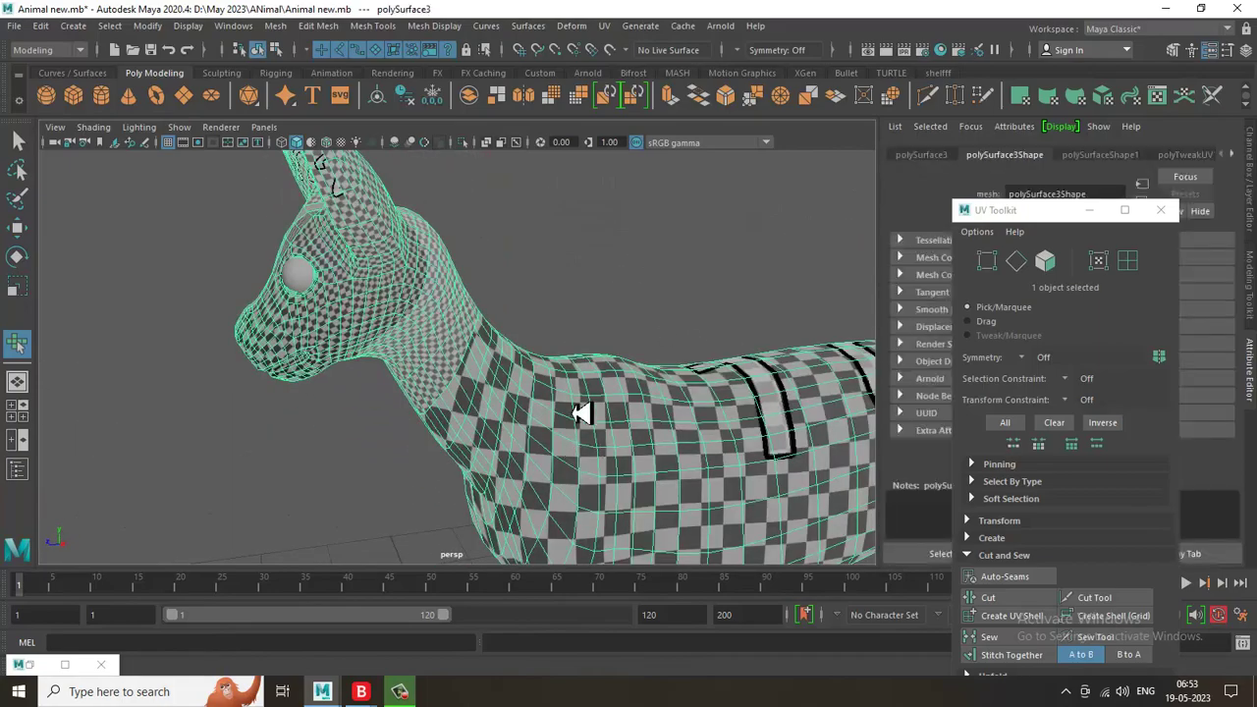
mouse_move(581, 412)
left_mouse_down("alt")
mouse_move(482, 374)
mouse_move(830, 373)
mouse_move(662, 318)
mouse_move(443, 412)
mouse_move(520, 337)
mouse_move(566, 406)
left_mouse_up("alt")
right_click_drag(566, 406, 443, 254, "alt")
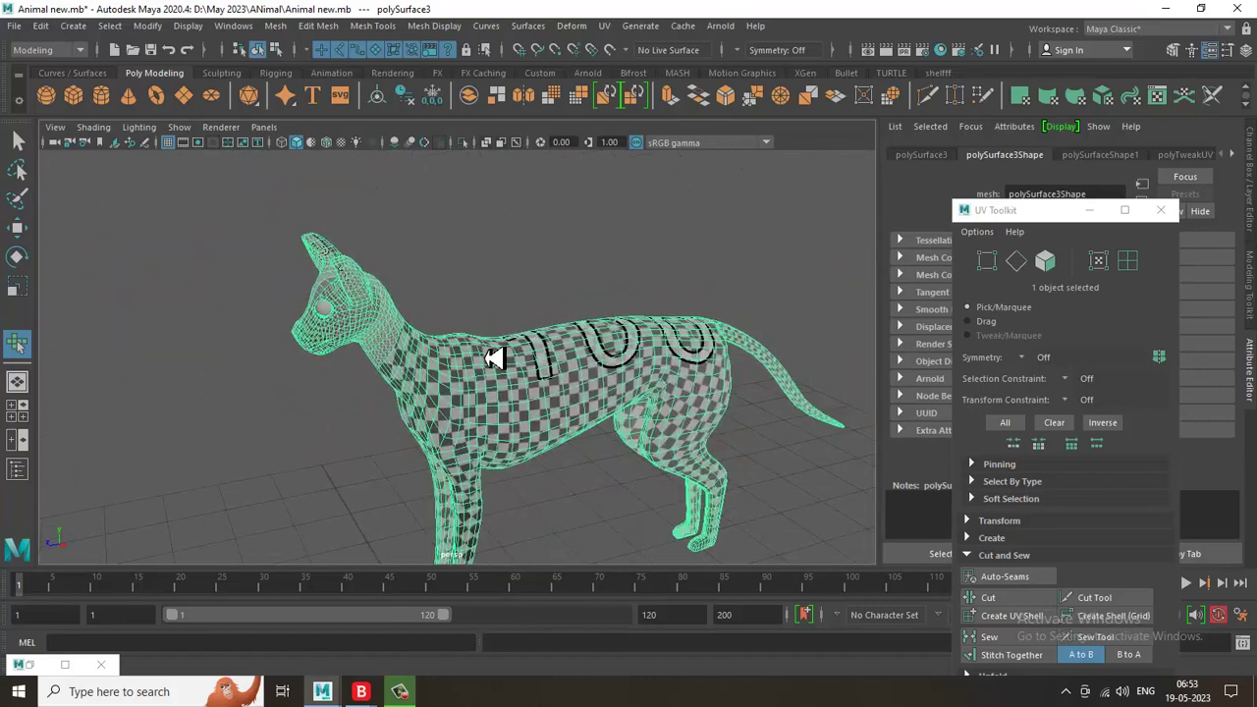
Turn on textured display in the viewport and assign a new Lambert material to the dog model.
right_click_drag(492, 356, 626, 667)
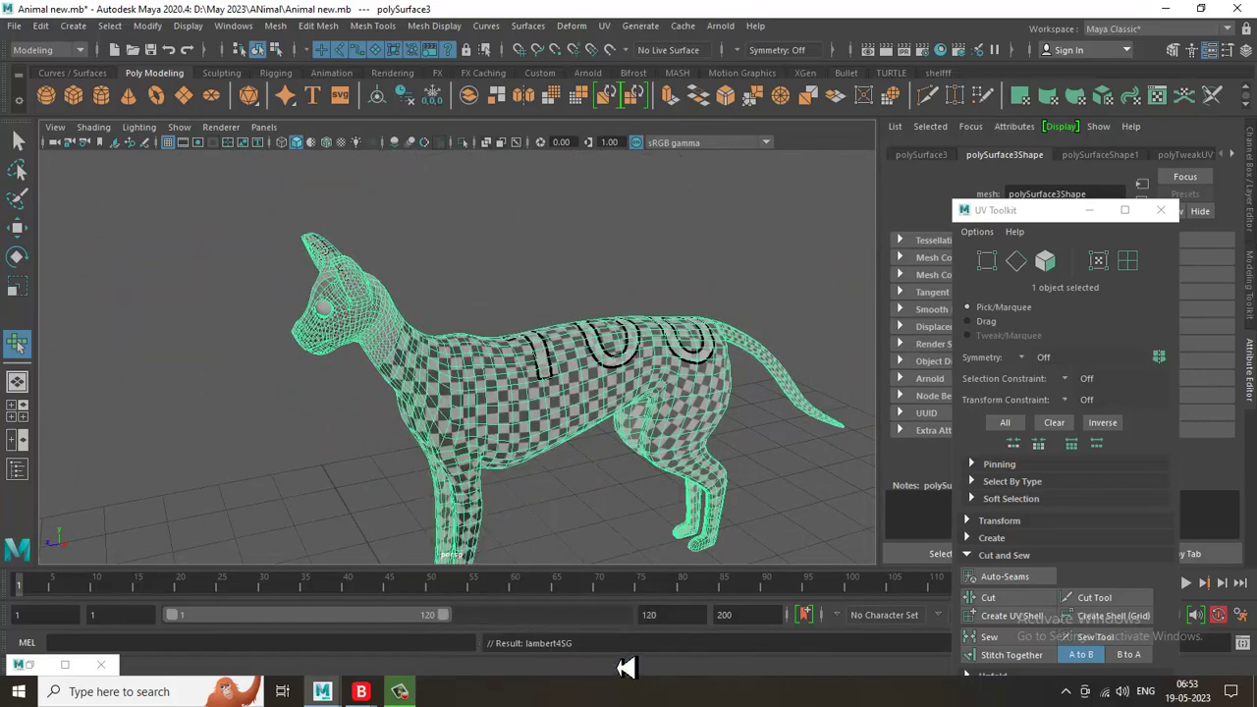
right_click_drag(469, 374, 611, 655)
right_click_drag(413, 388, 557, 627)
left_click(524, 324)
left_click(514, 366)
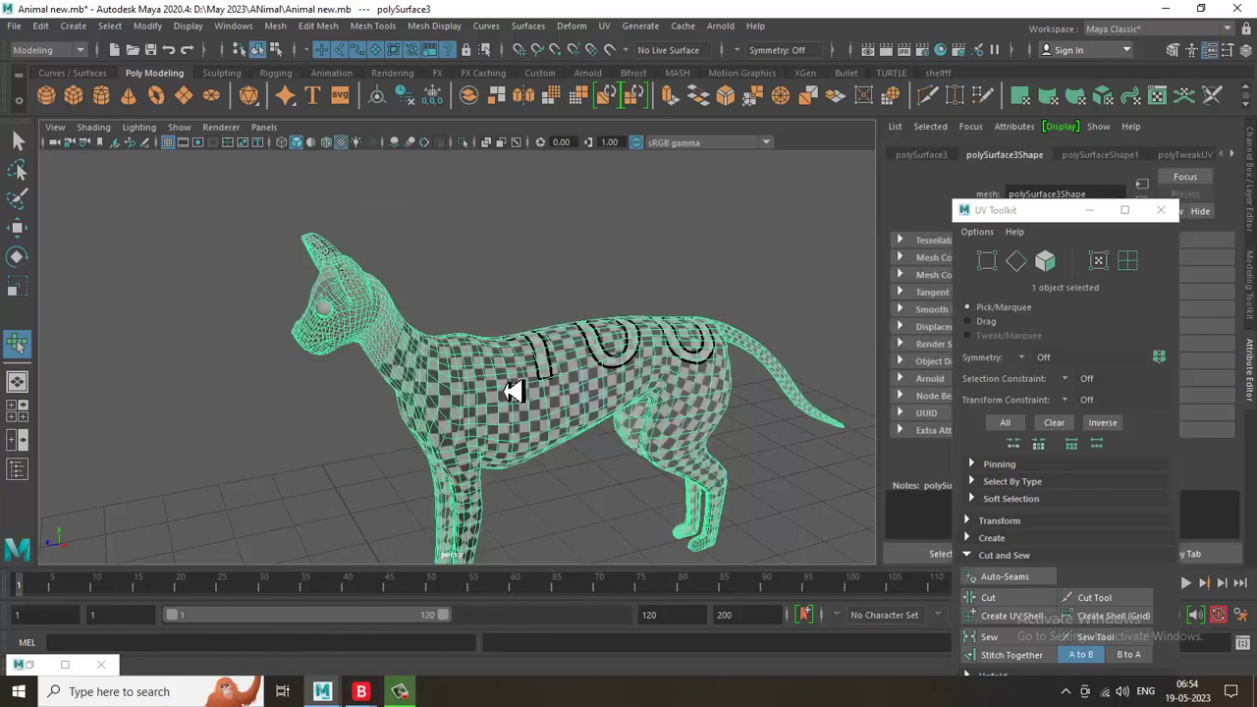
right_click_drag(514, 389, 550, 662)
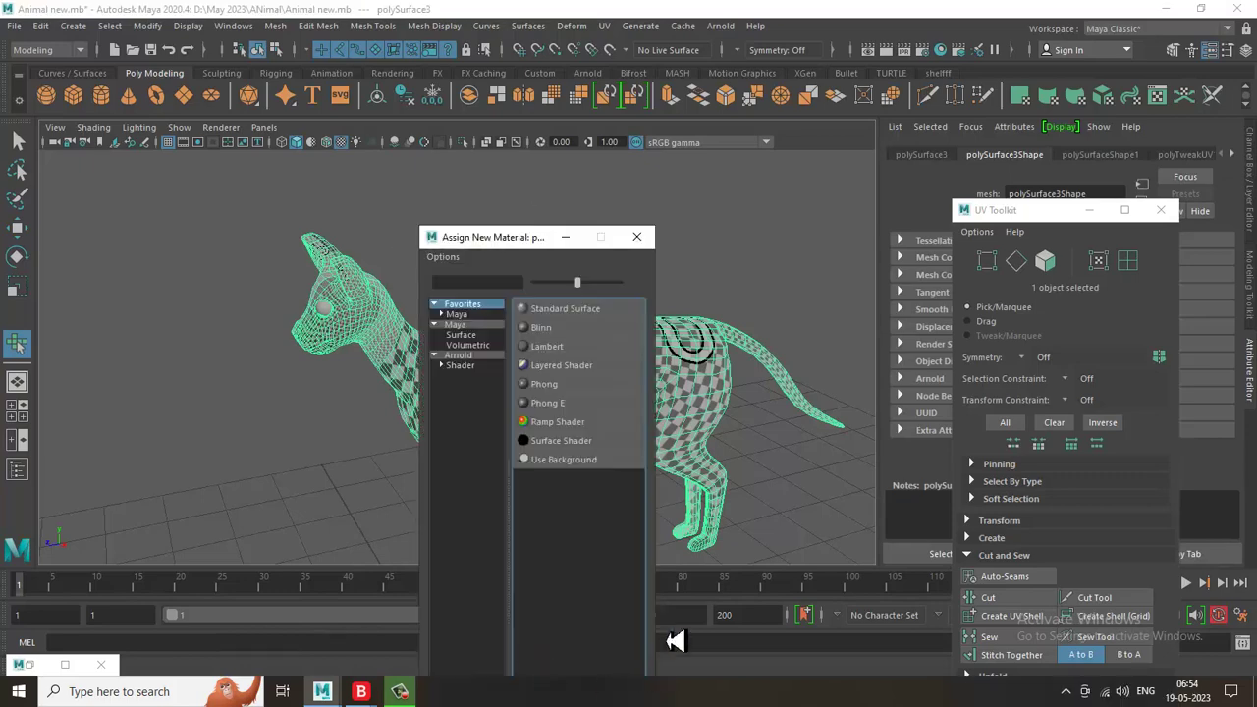
left_click(554, 347)
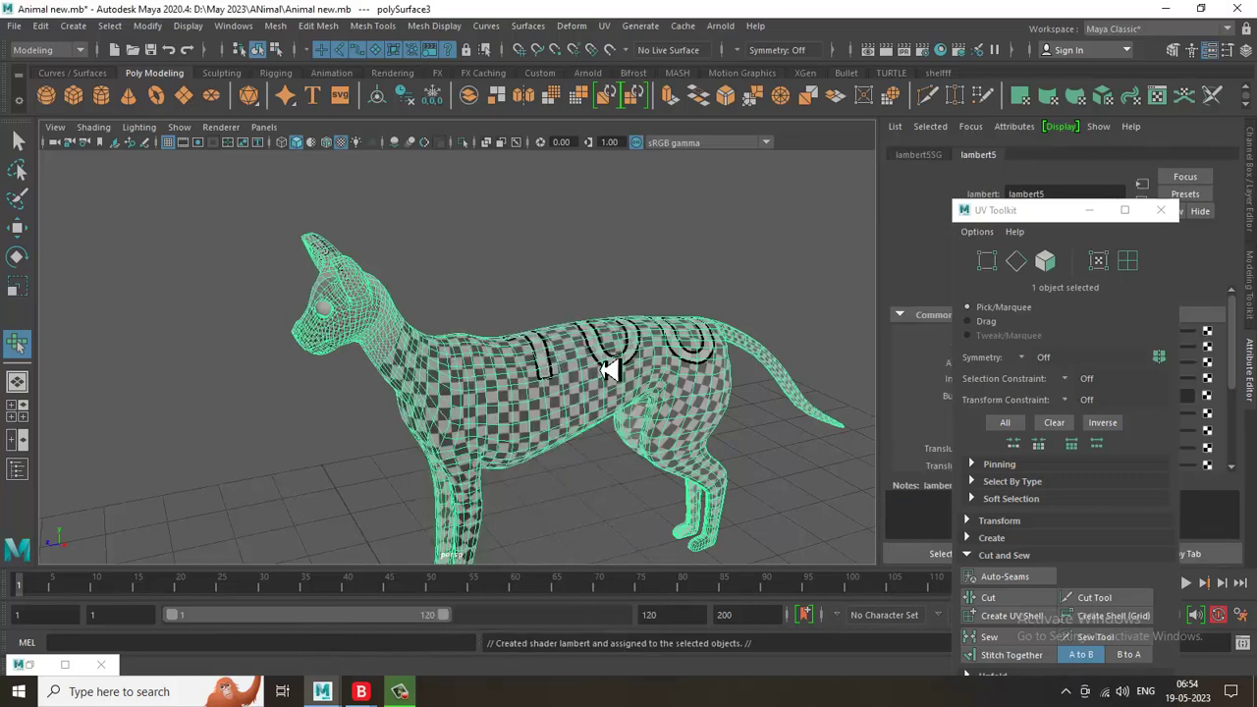
Minimise the UV Toolkit and connect a Checker texture to the new Lambert material's color.
left_click(1089, 210)
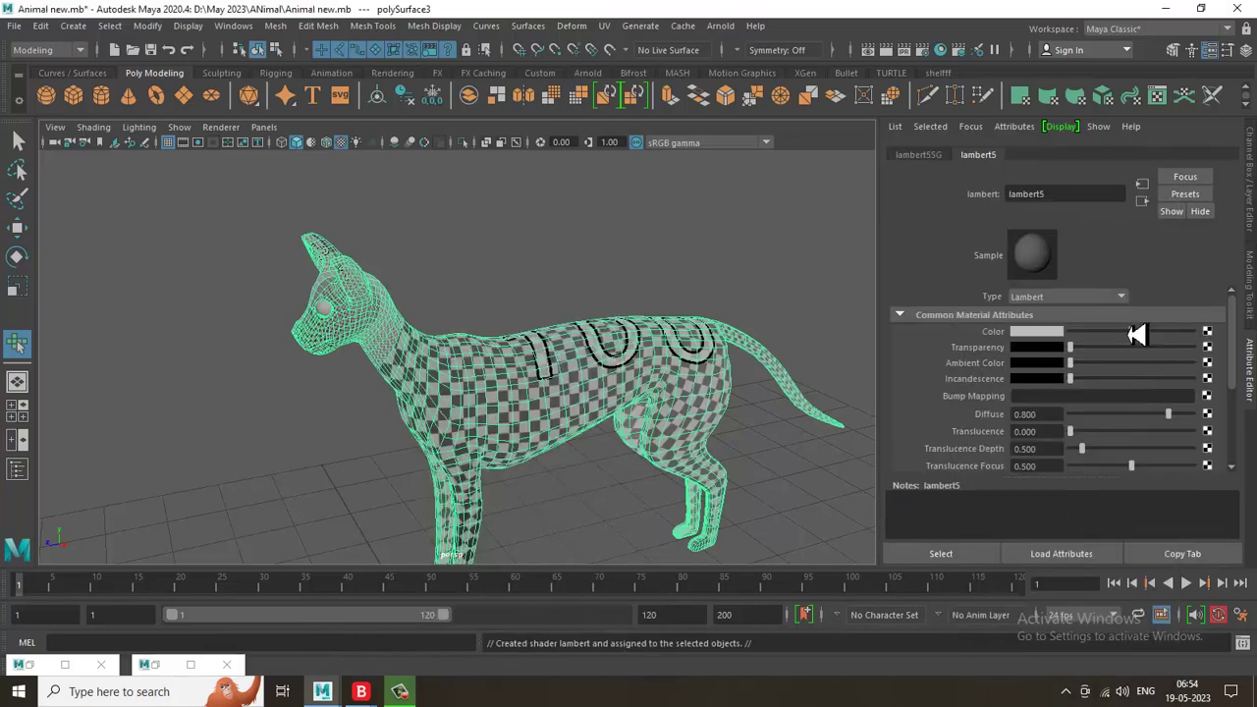
left_click(1209, 347)
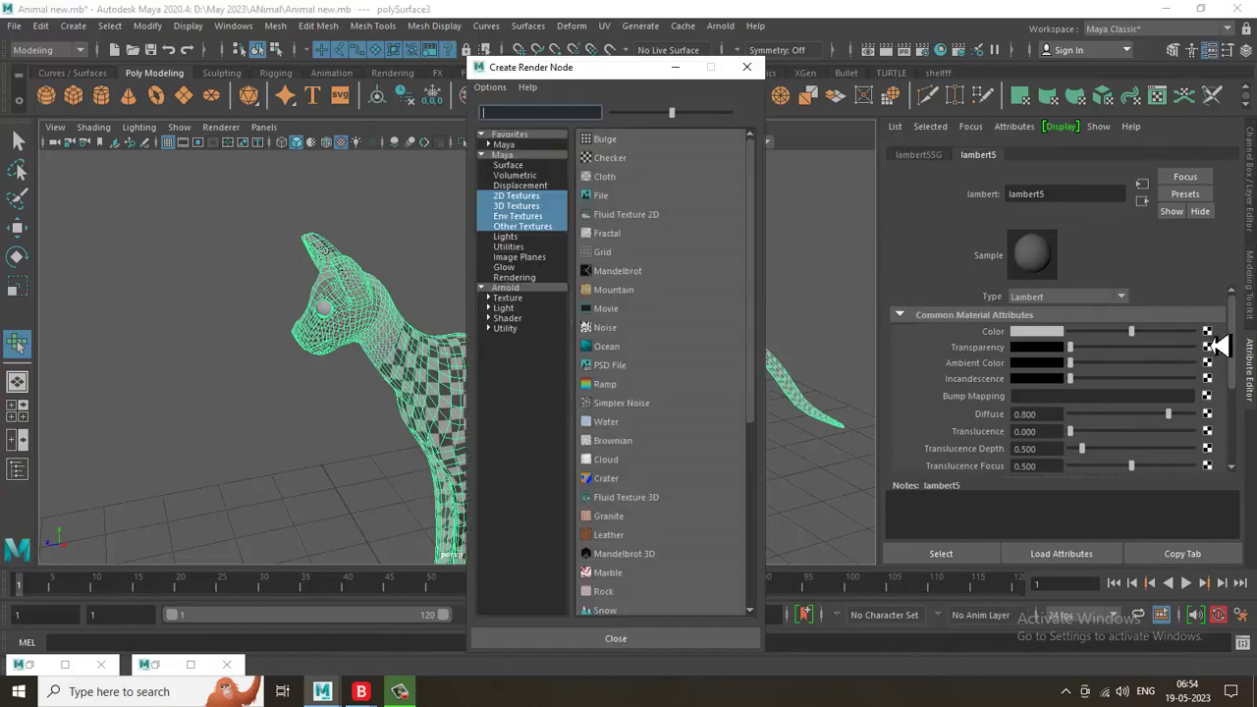
left_click(615, 161)
left_click(603, 358)
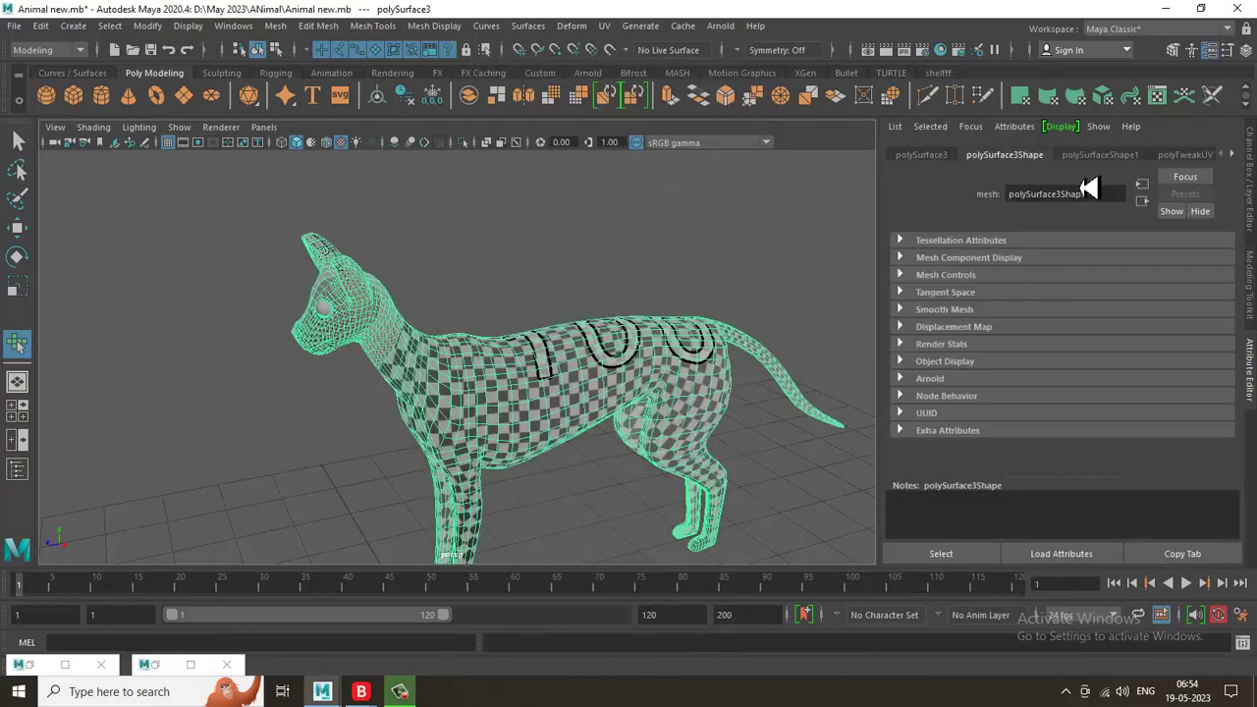
Open the dog material's checker placement settings and set Repeat UV to 20 by 20.
right_click(577, 369)
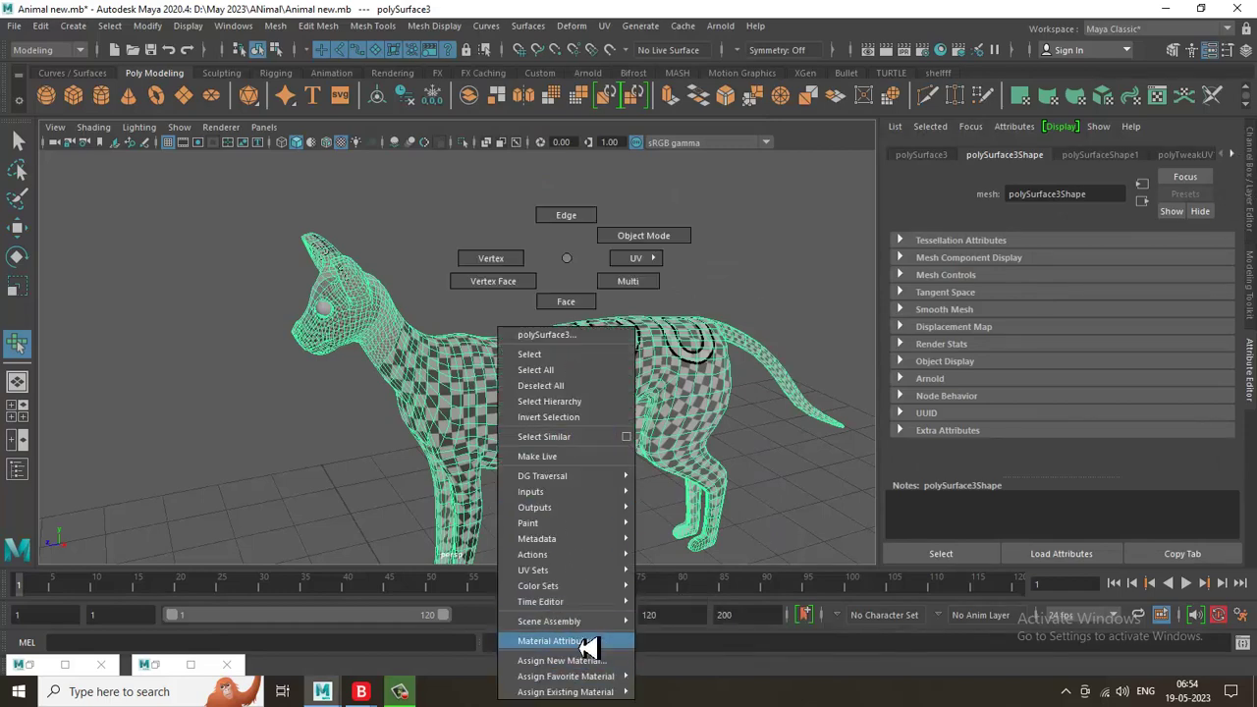
left_click(550, 641)
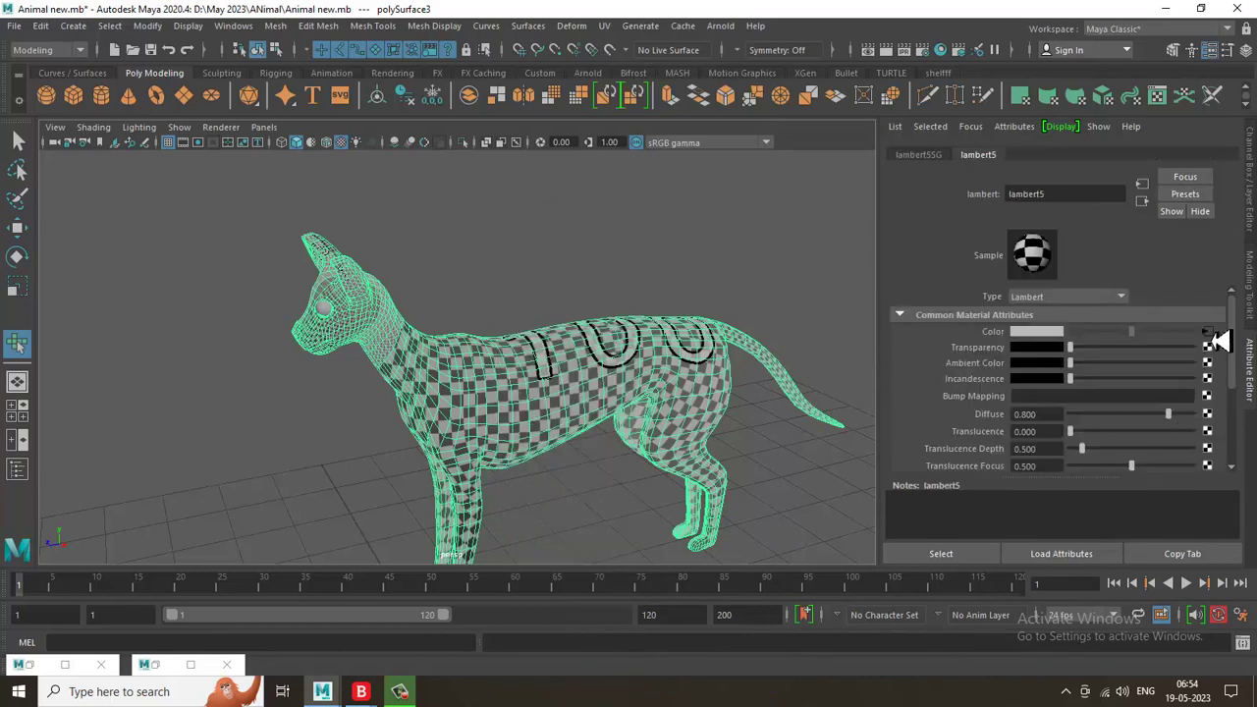
left_click(1208, 333)
left_click(982, 155)
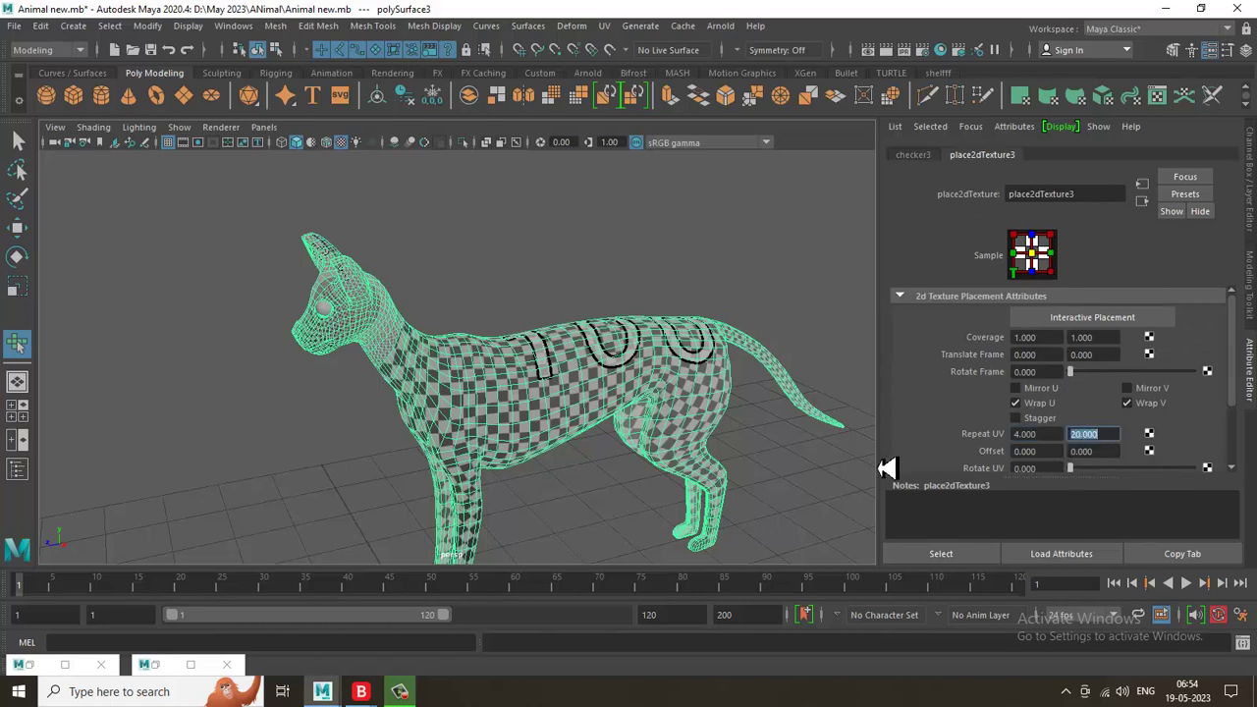
key("shift+Tab")
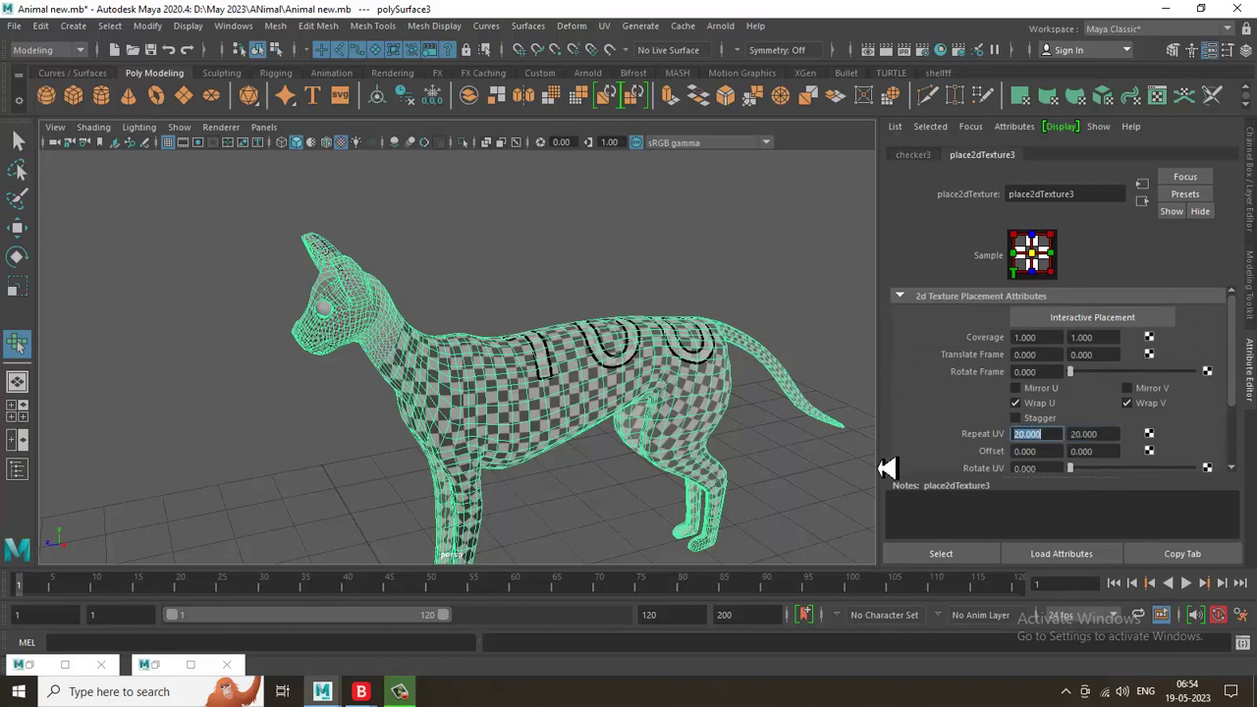
Reselect the dog model, reopen the UV Editor and switch off the UV checker map so the material's checker texture shows.
left_click(575, 291)
left_click_drag(575, 292, 597, 435, "alt")
right_click_drag(597, 435, 830, 664, "alt")
middle_click_drag(821, 496, 402, 247, "alt")
left_click_drag(576, 378, 580, 312, "alt")
left_click(643, 356)
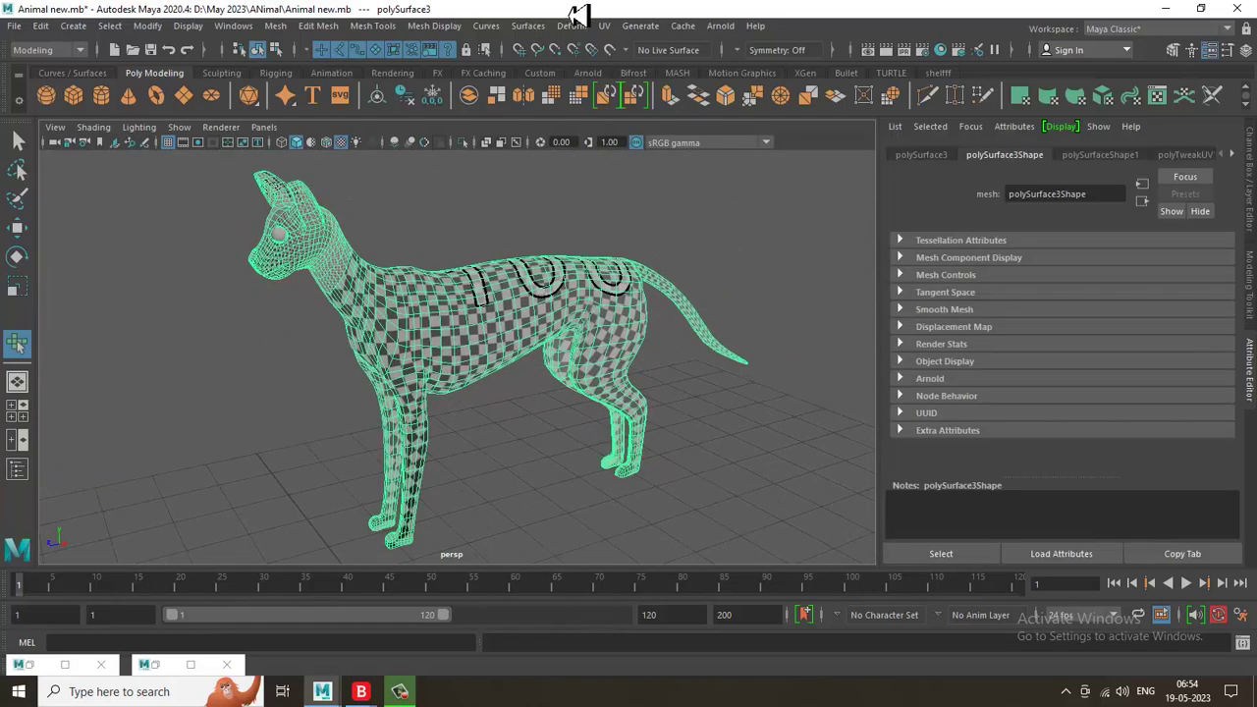
left_click(604, 26)
left_click(611, 50)
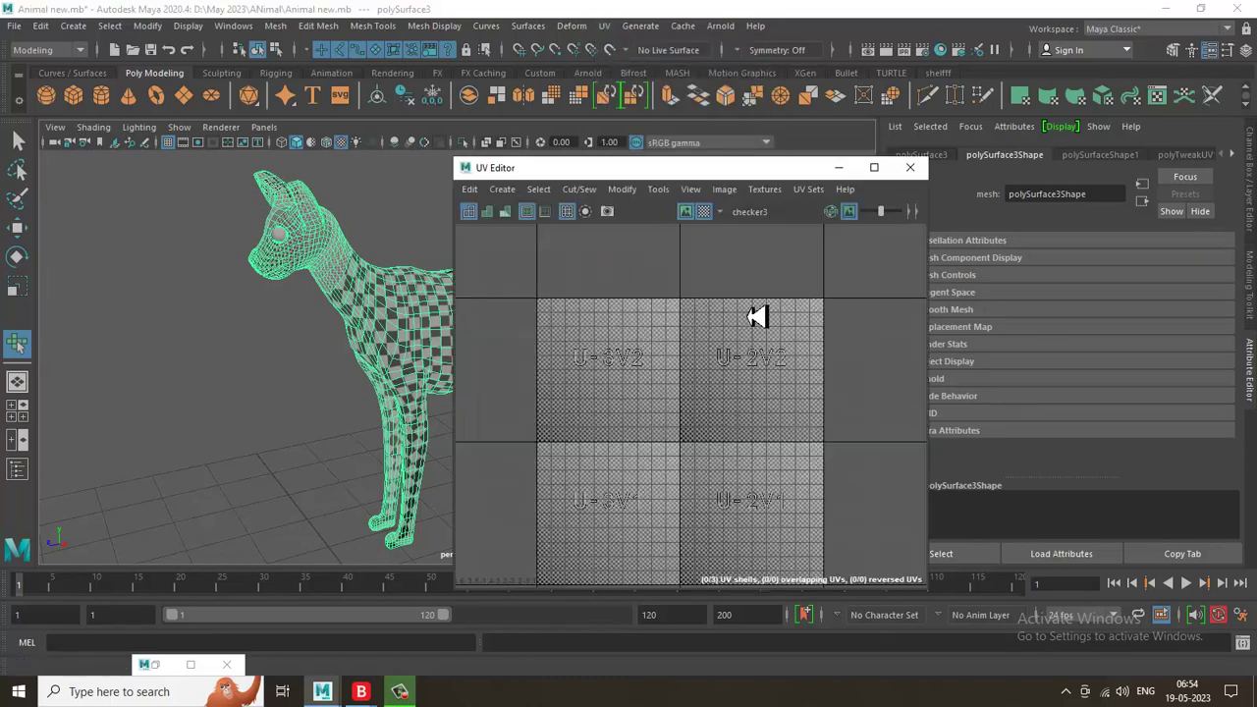
left_click(704, 214)
Try to lay out the dog's UV shells with Layout.
right_click_drag(697, 309, 693, 367)
right_click_drag(856, 492, 644, 236, "alt")
middle_click_drag(867, 469, 447, 322, "alt")
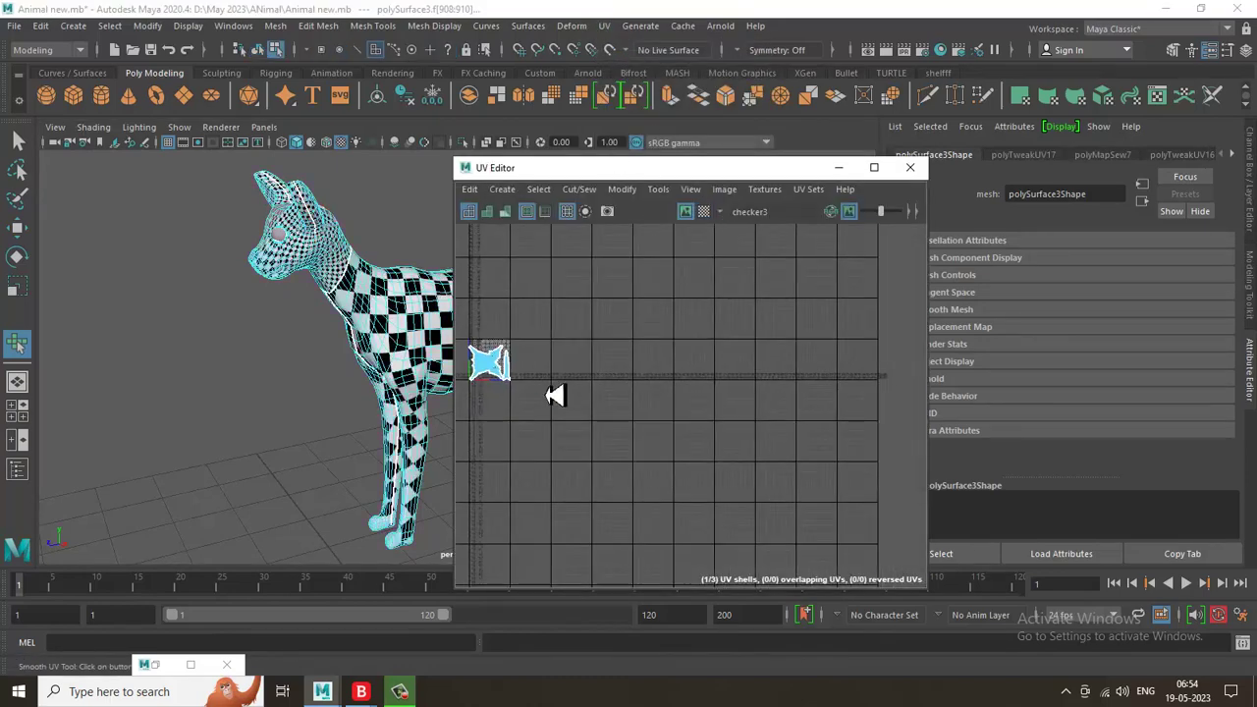
middle_click_drag(545, 364, 863, 429, "alt")
right_click_drag(812, 444, 696, 366, "alt")
scroll(731, 366, "up", 2)
middle_click_drag(724, 457, 500, 367, "alt")
key("w")
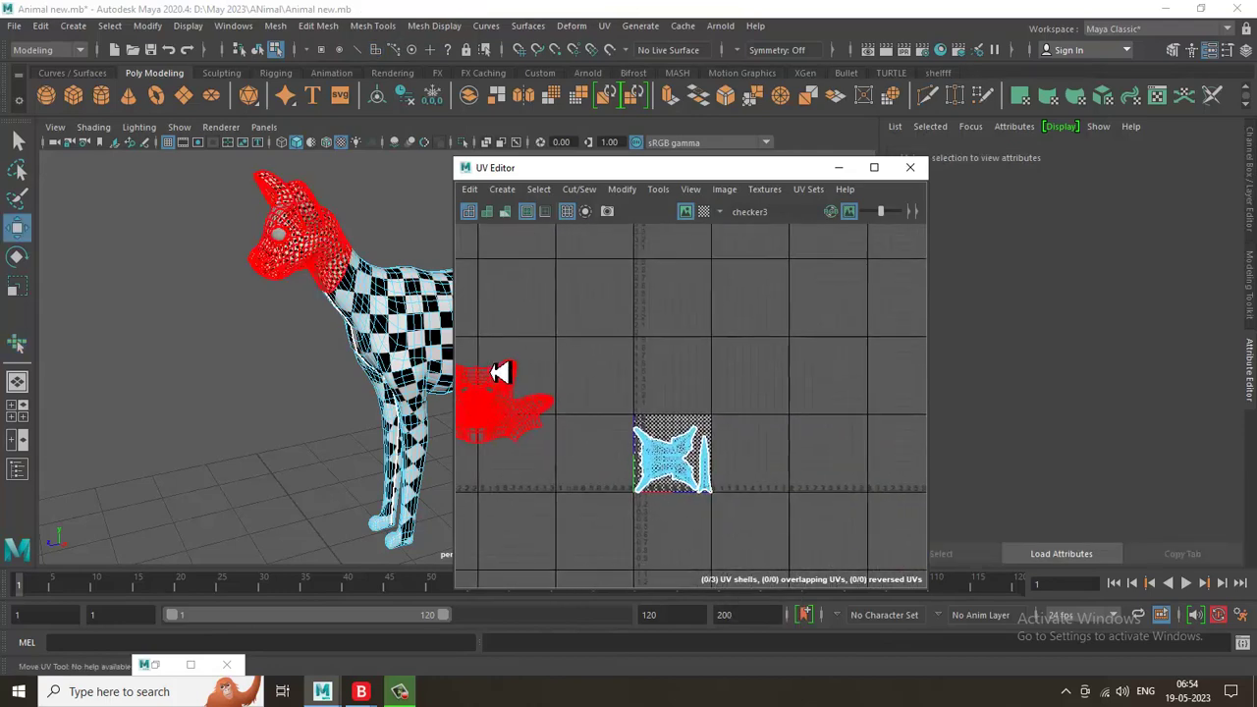
left_click(585, 190)
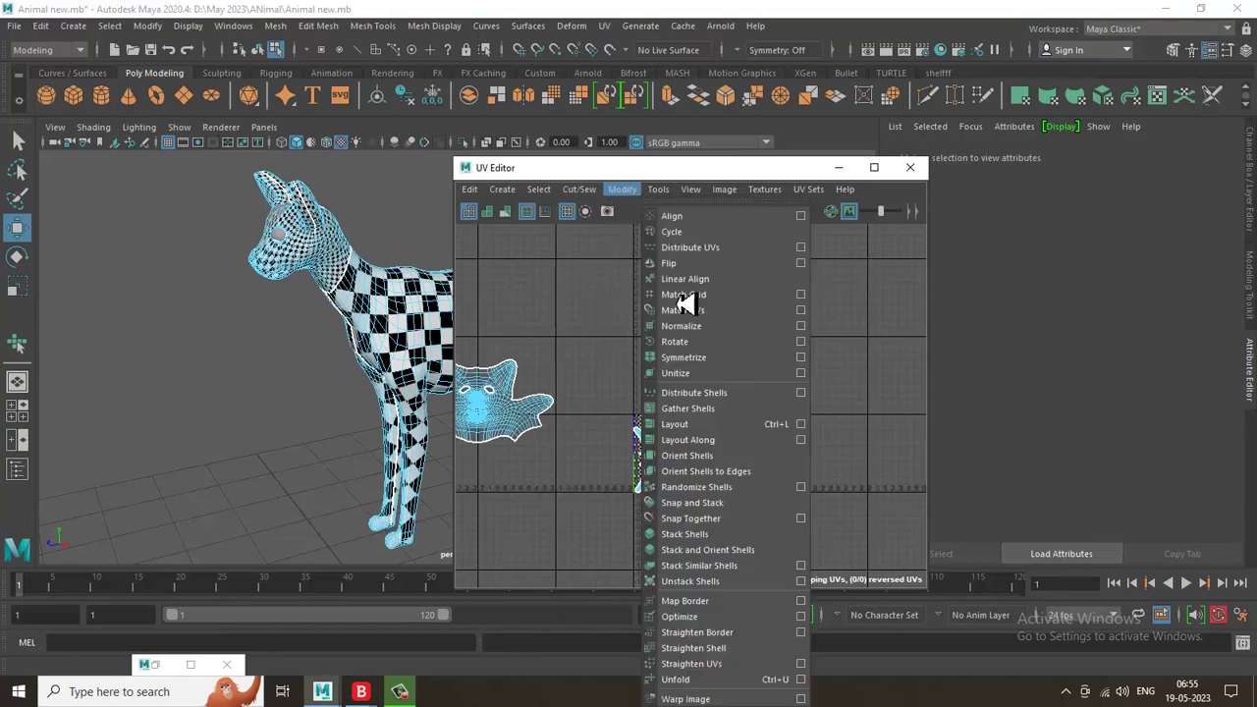
left_click(739, 445)
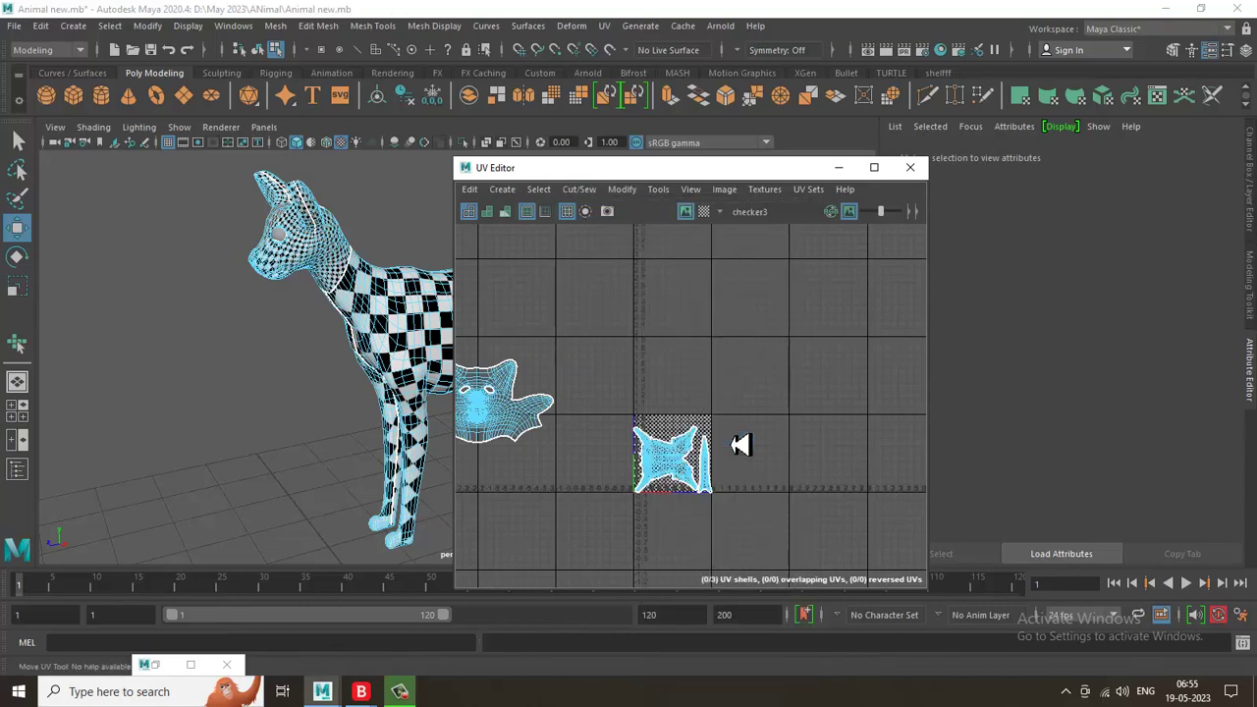
Select the head, body and narrow UV shells together and lay them out inside the first UV tile.
middle_click_drag(751, 406, 793, 392, "alt")
left_click(687, 463)
right_click_drag(742, 442, 745, 489)
scroll(801, 441, "down", 5)
left_click_drag(525, 323, 1065, 627)
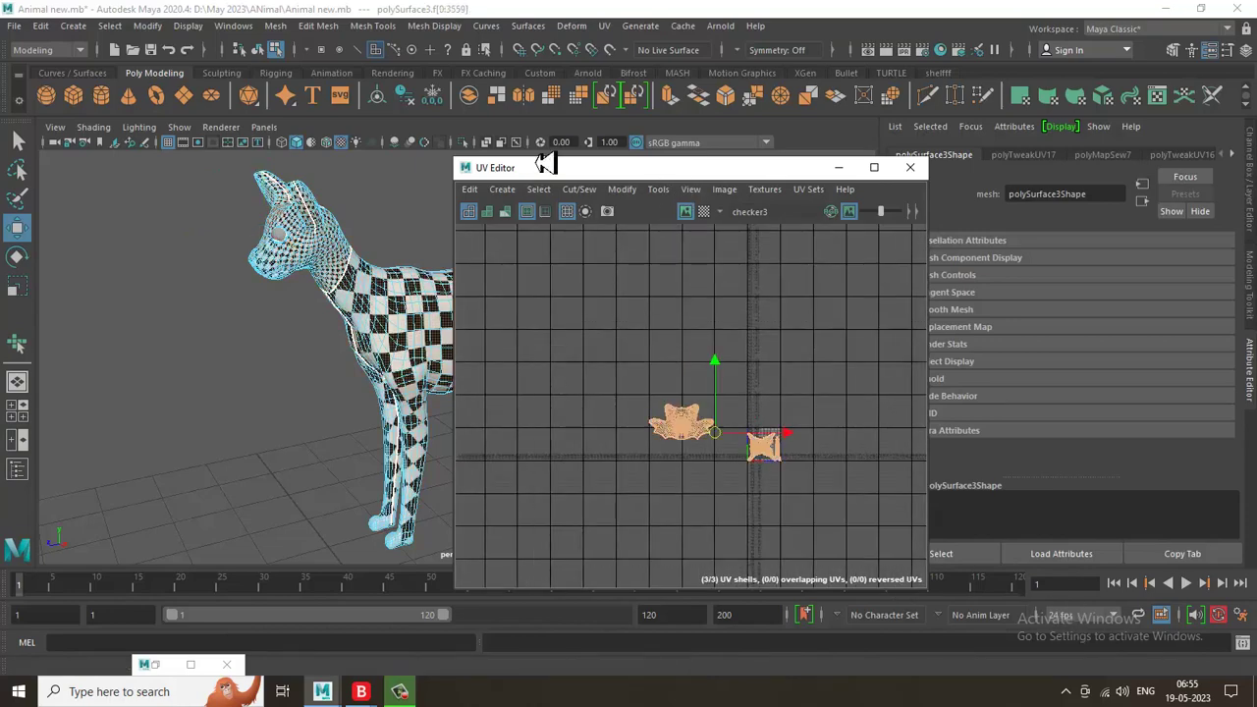
left_click(623, 189)
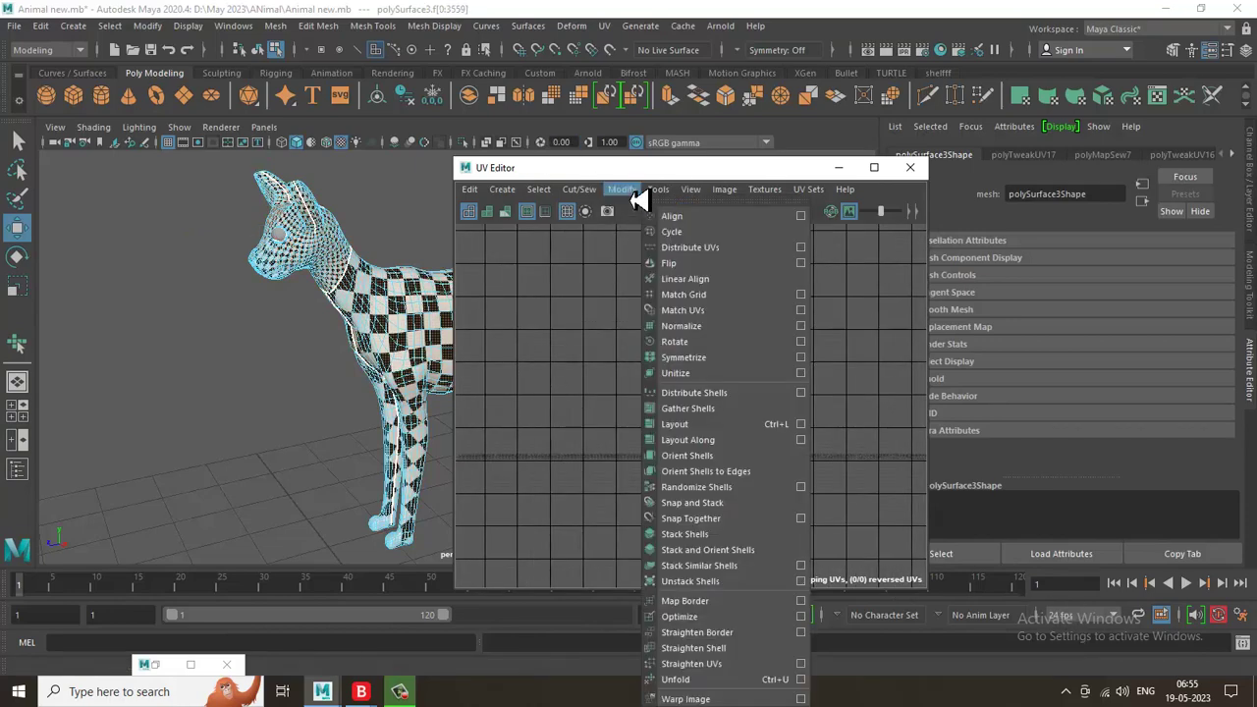
left_click(732, 442)
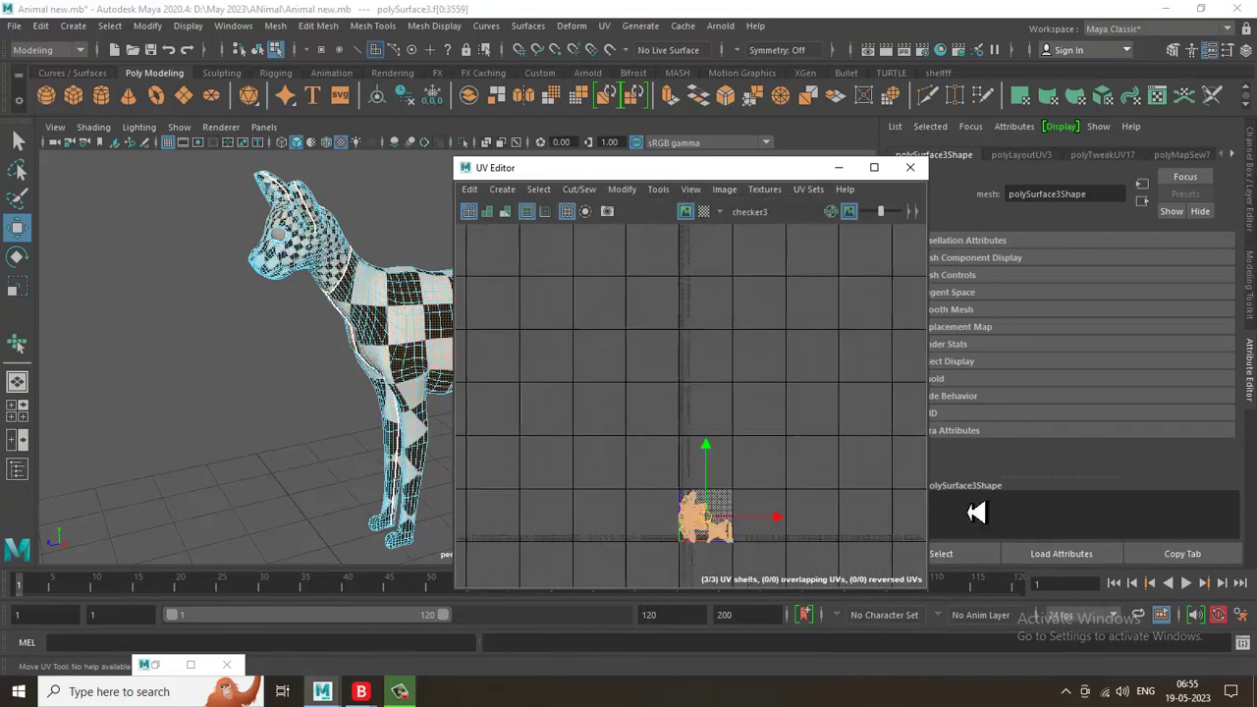
Select the head shell, switch the UV checker map back on and rotate the shell until the ears point up.
scroll(617, 472, "up", 3)
middle_click_drag(617, 472, 824, 524, "alt")
scroll(763, 304, "up", 2)
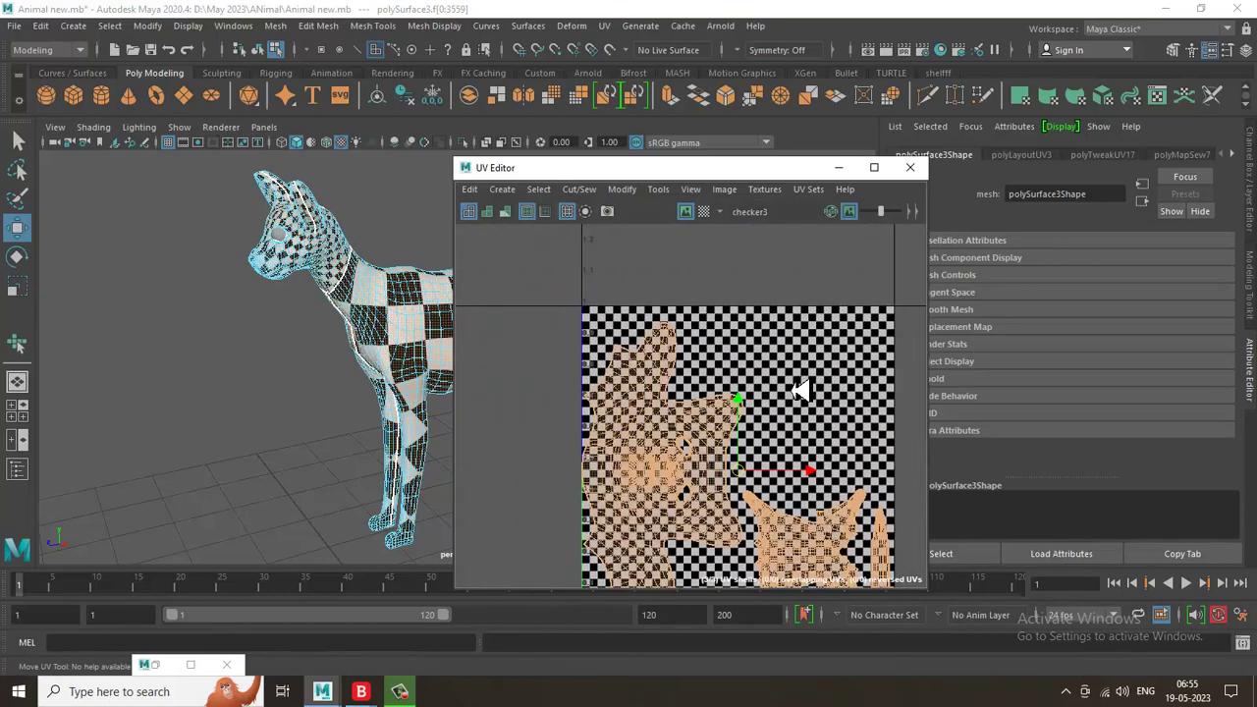
left_click(488, 375)
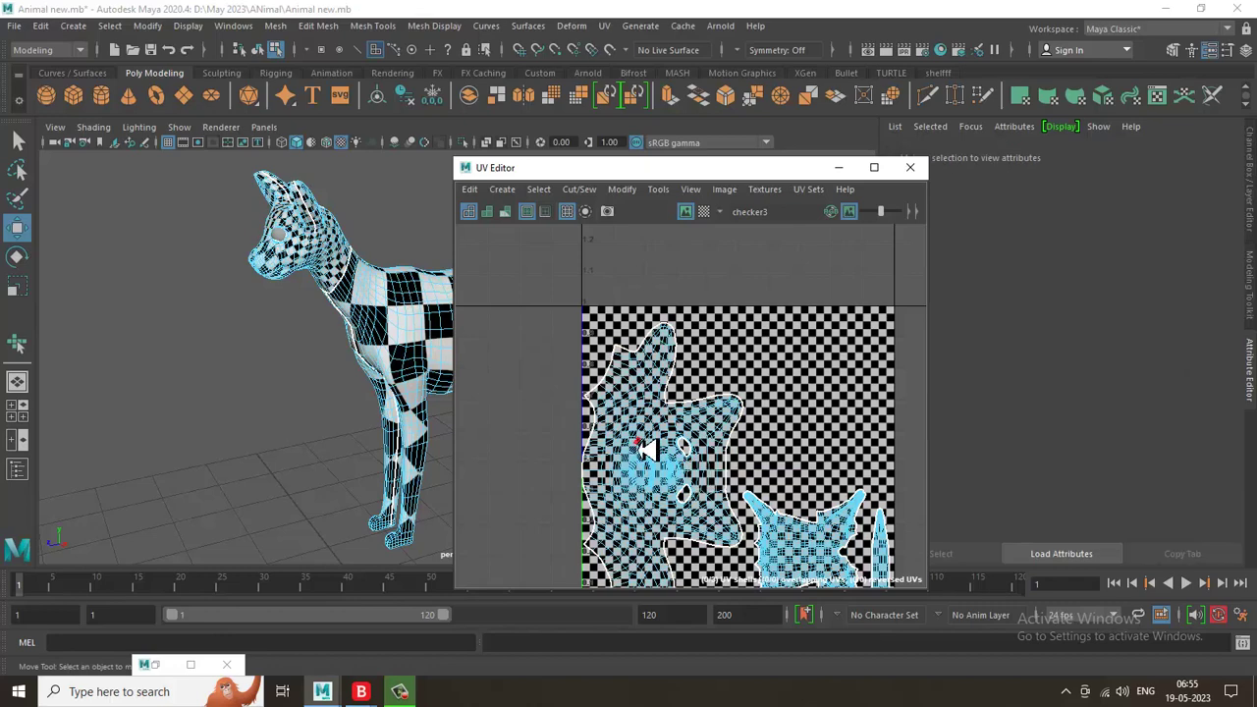
right_click_drag(638, 449, 592, 463)
left_click(640, 503)
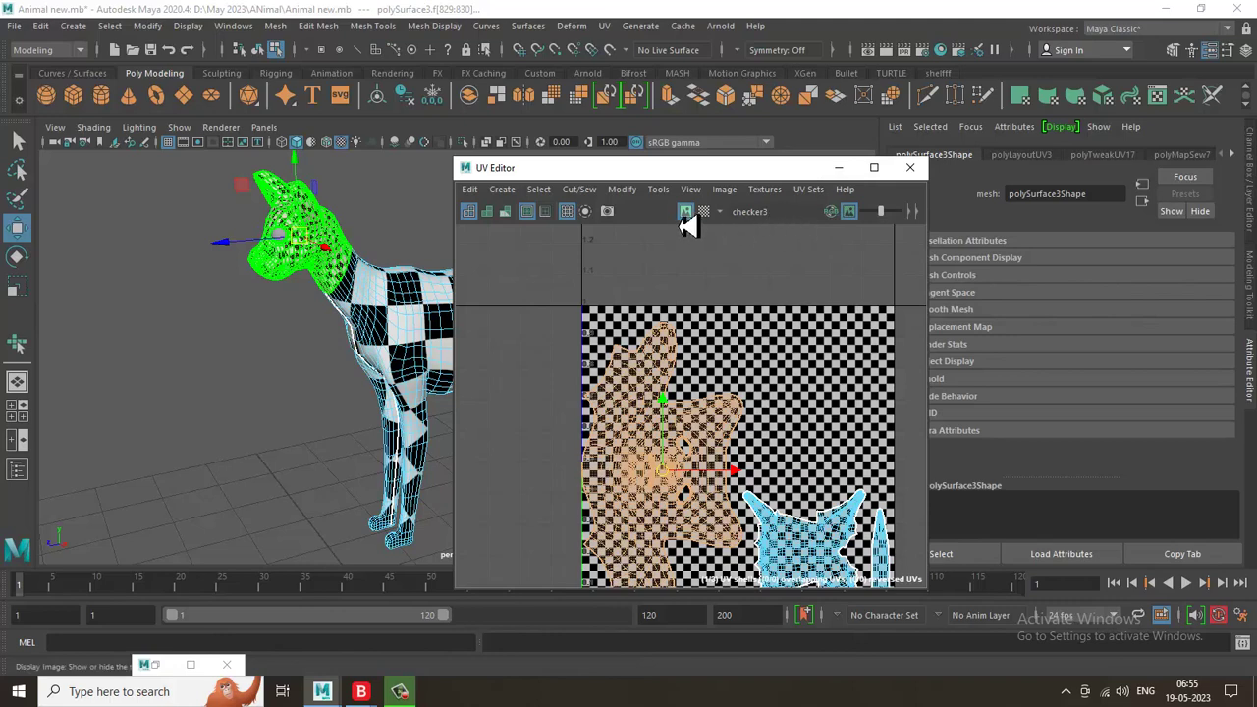
left_click(705, 212)
key("e")
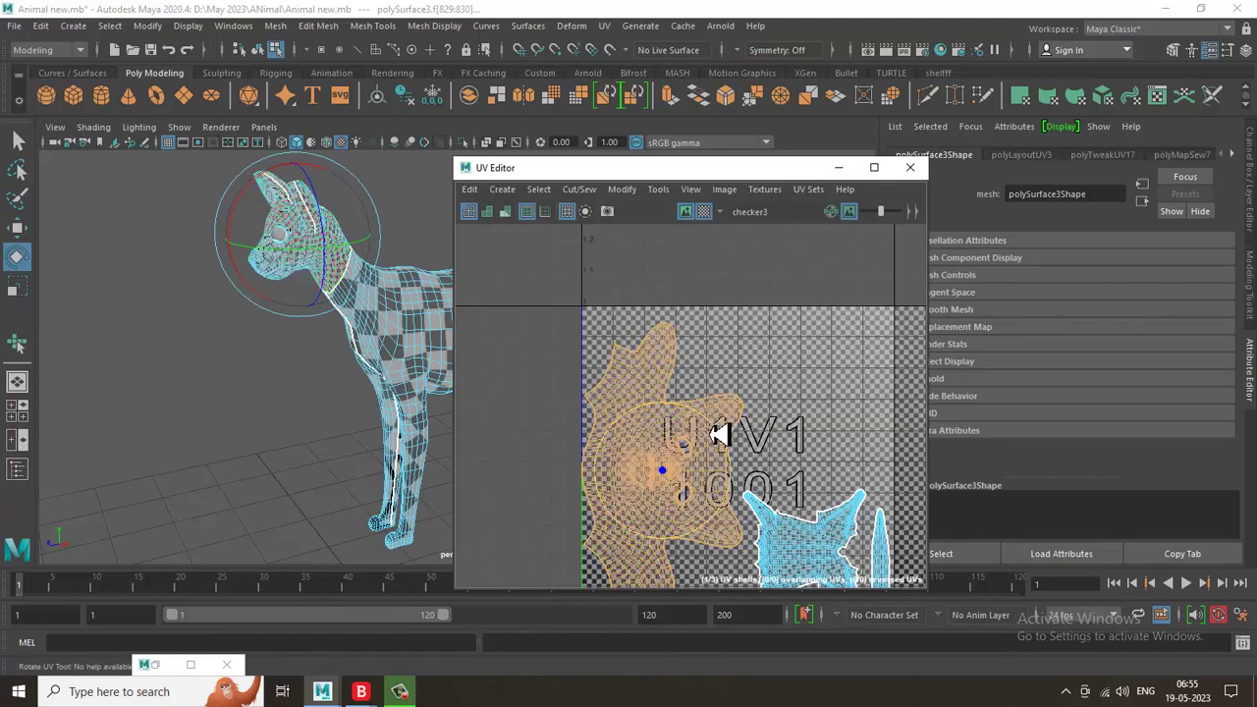
left_click_drag(723, 435, 510, 343)
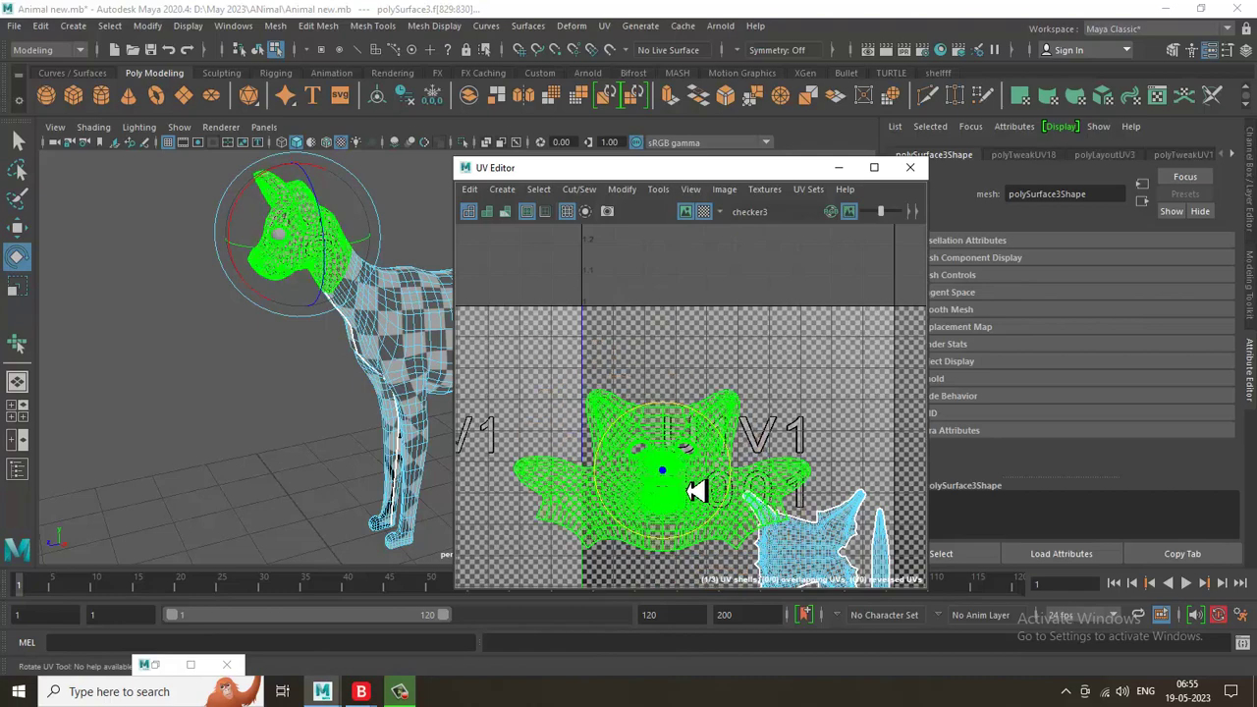
Scale the head shell down slightly and move it into the upper part of the U1V1 tile.
key("r")
left_click_drag(674, 482, 818, 413)
key("w")
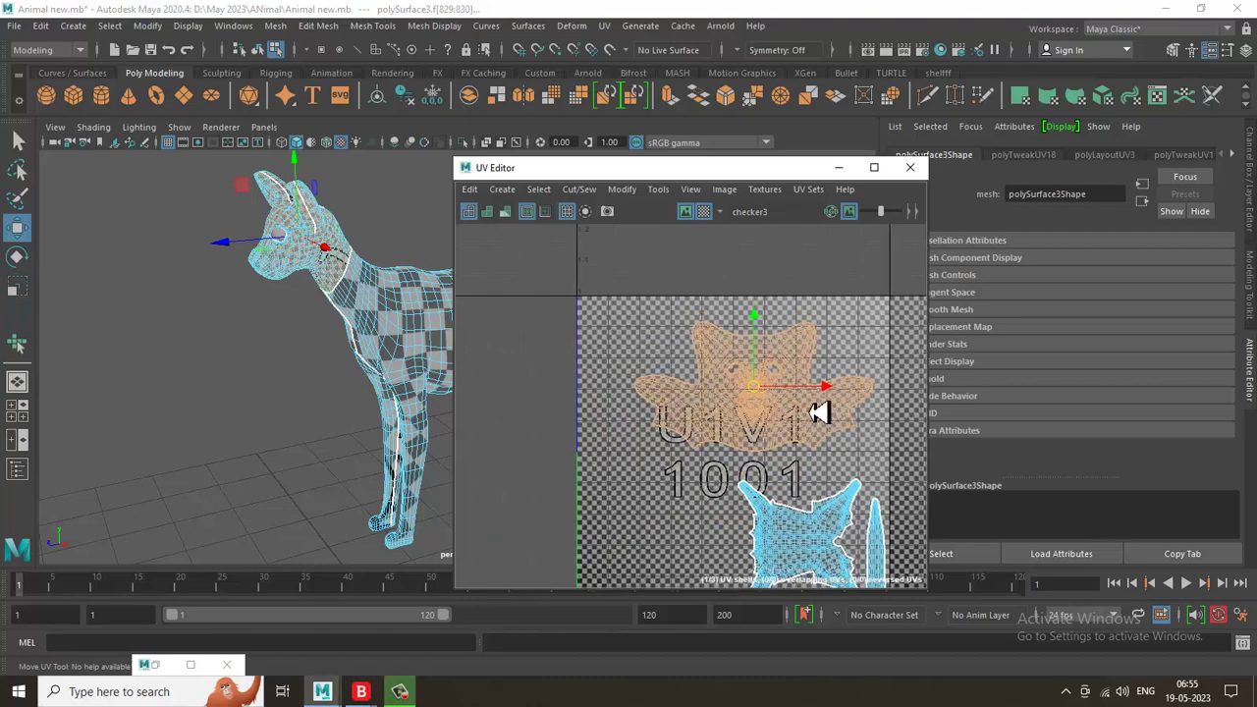
Select the body shell, scale it down slightly and move it directly below the head shell.
middle_click_drag(818, 413, 760, 384, "alt")
scroll(760, 384, "up", 2)
left_click(730, 510)
key("r")
middle_click_drag(724, 494, 728, 513)
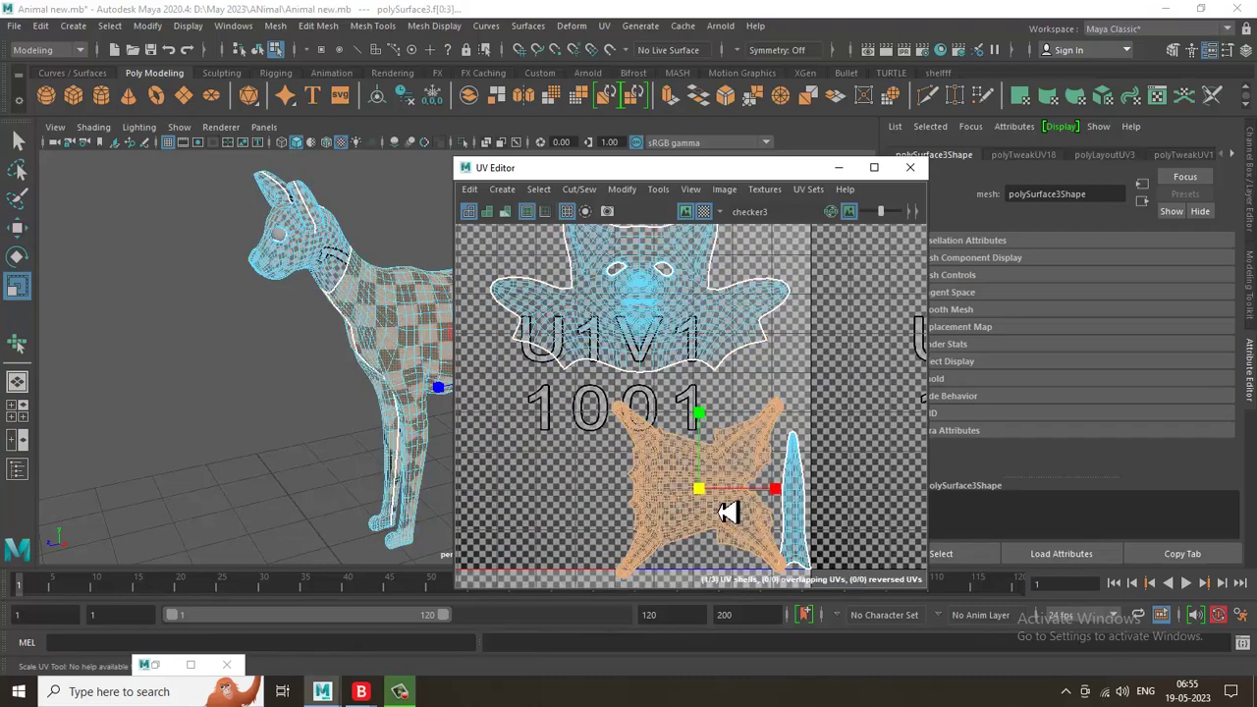
key("w")
left_click_drag(723, 509, 674, 494)
key("r")
key("w")
Enlarge the narrow tapered shell slightly and move it beside the body shell, inside the U1V1 tile.
left_click(798, 511)
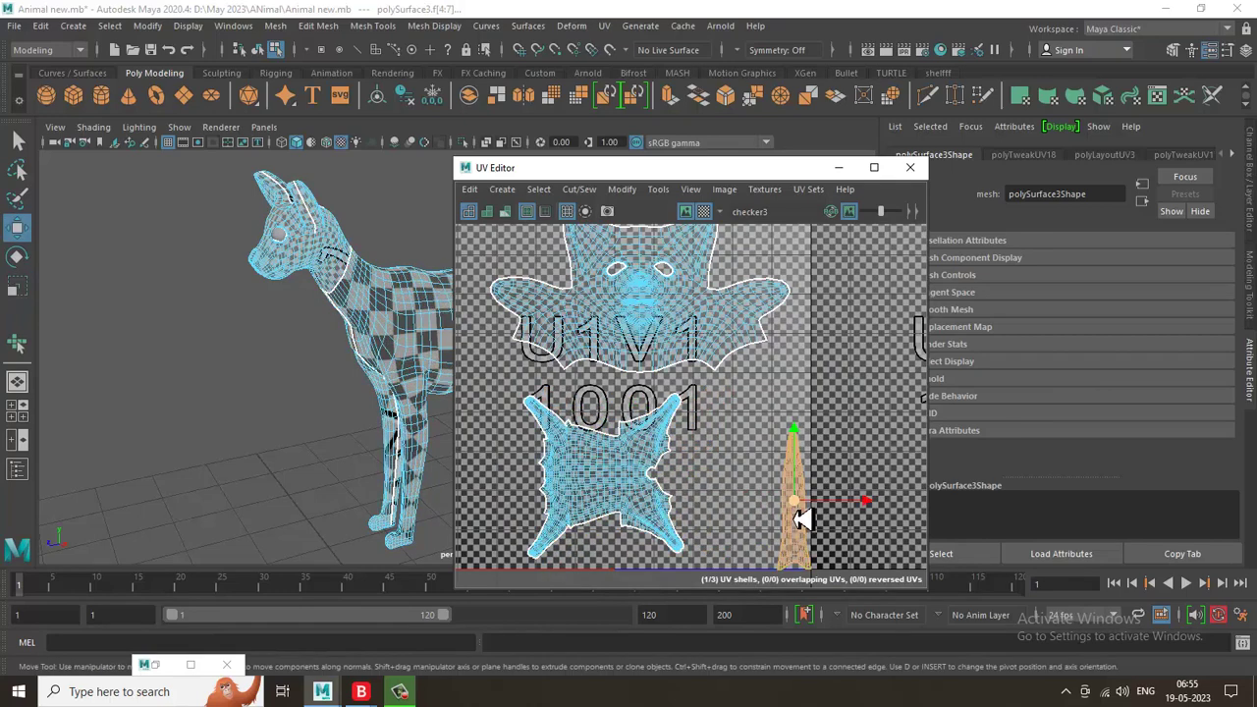
key("r")
key("w")
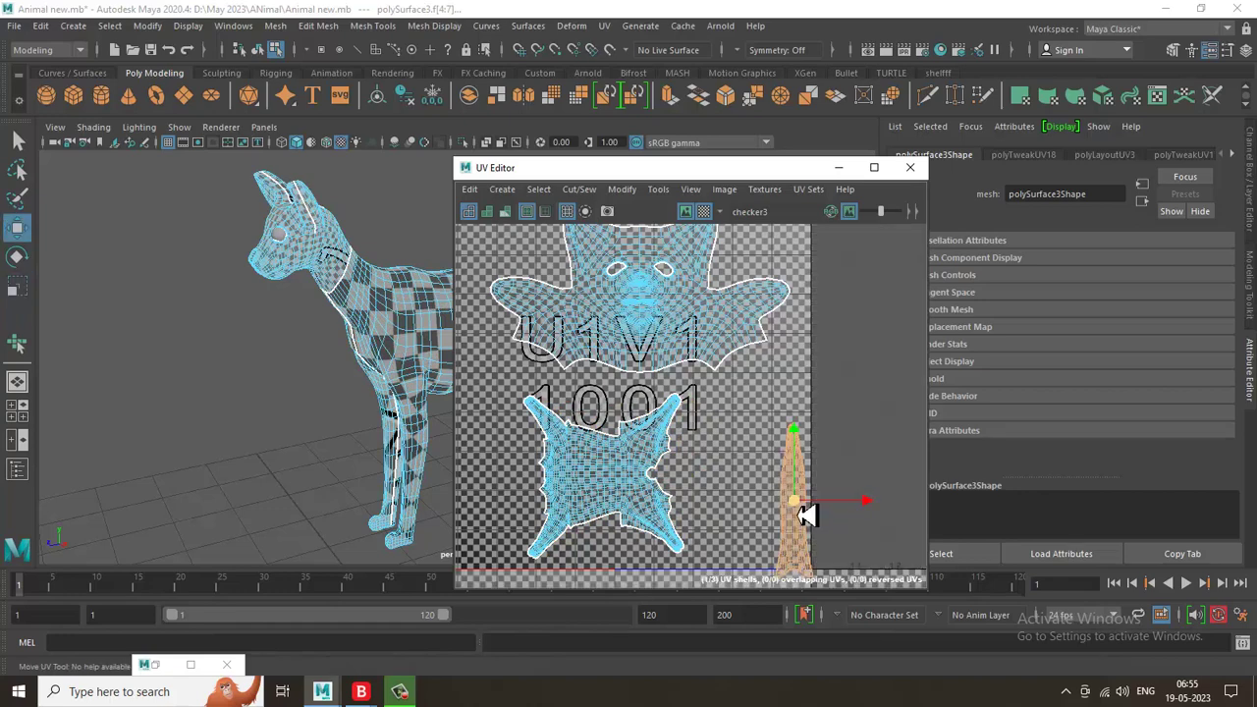
left_click_drag(798, 510, 769, 478)
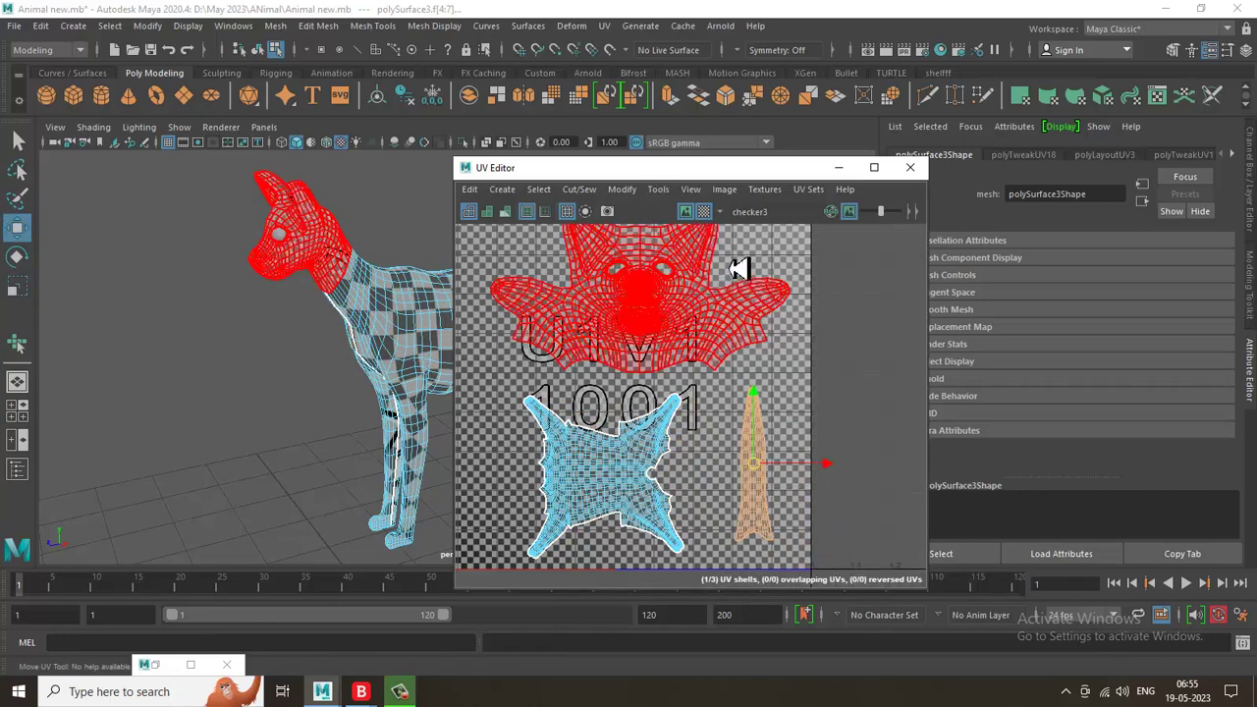
Clear the shell selection and turn off the checker map and background image, keeping the UV shells in wireframe display.
right_click_drag(371, 295, 538, 29)
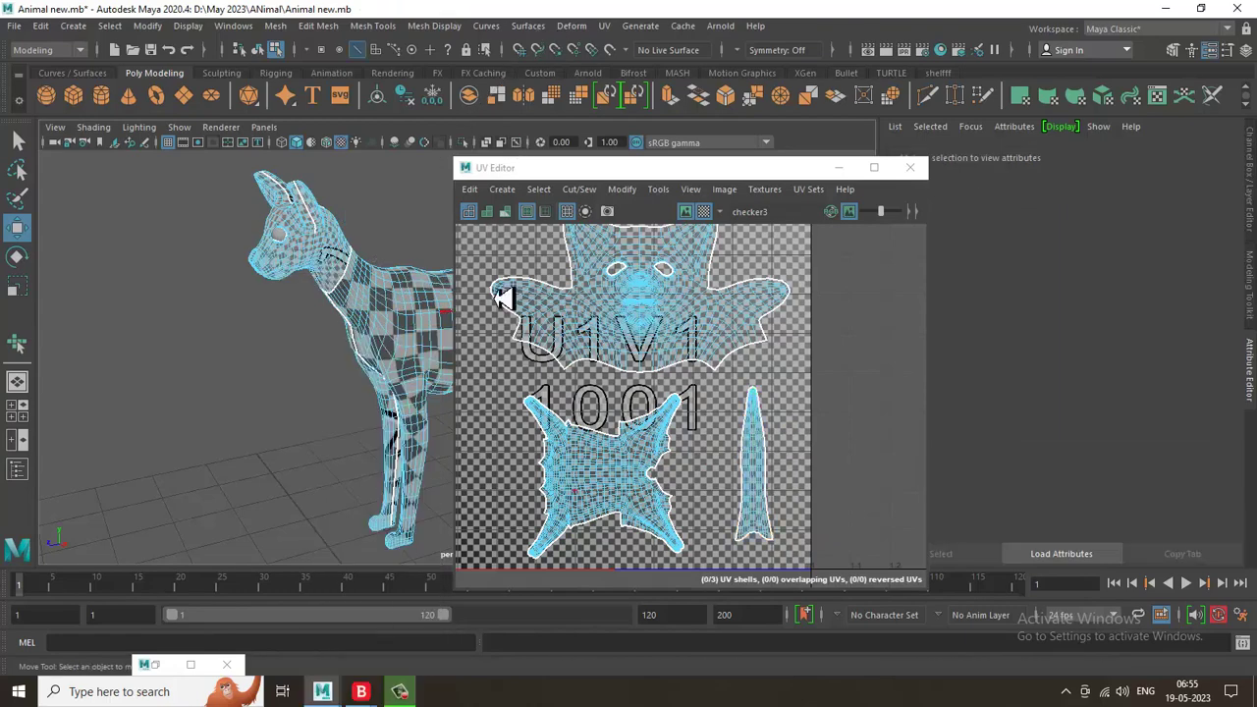
left_click(487, 212)
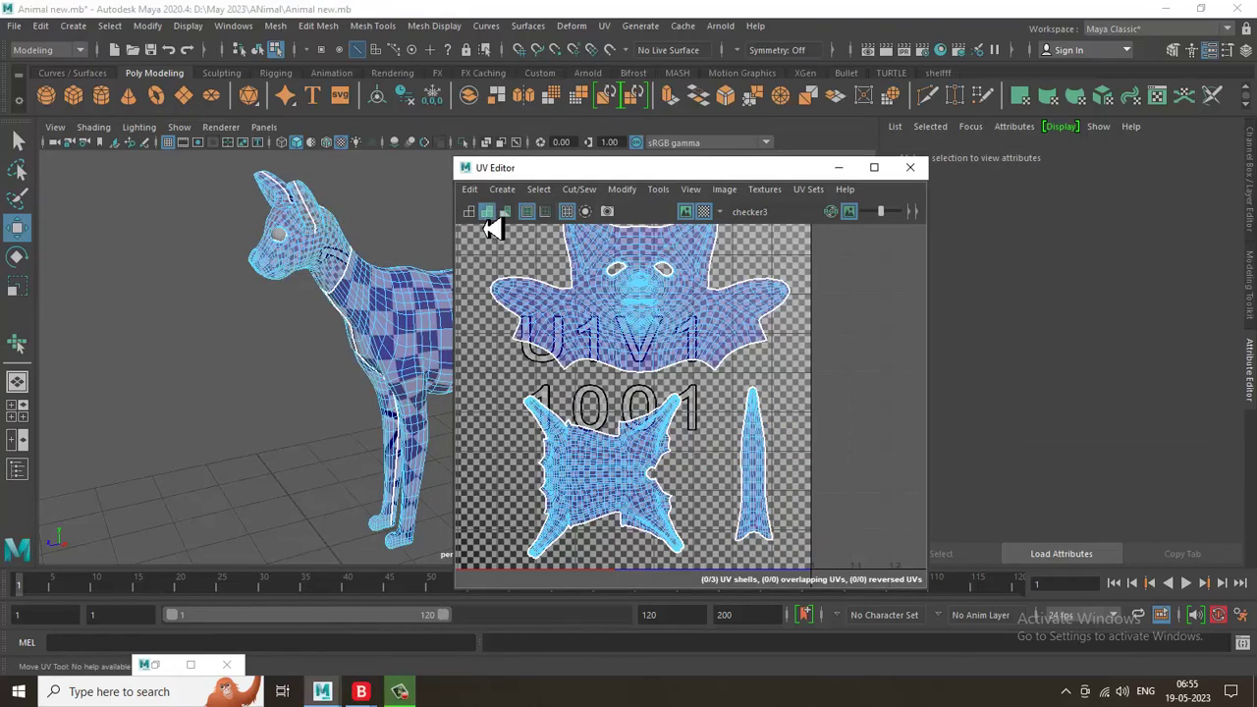
left_click(706, 212)
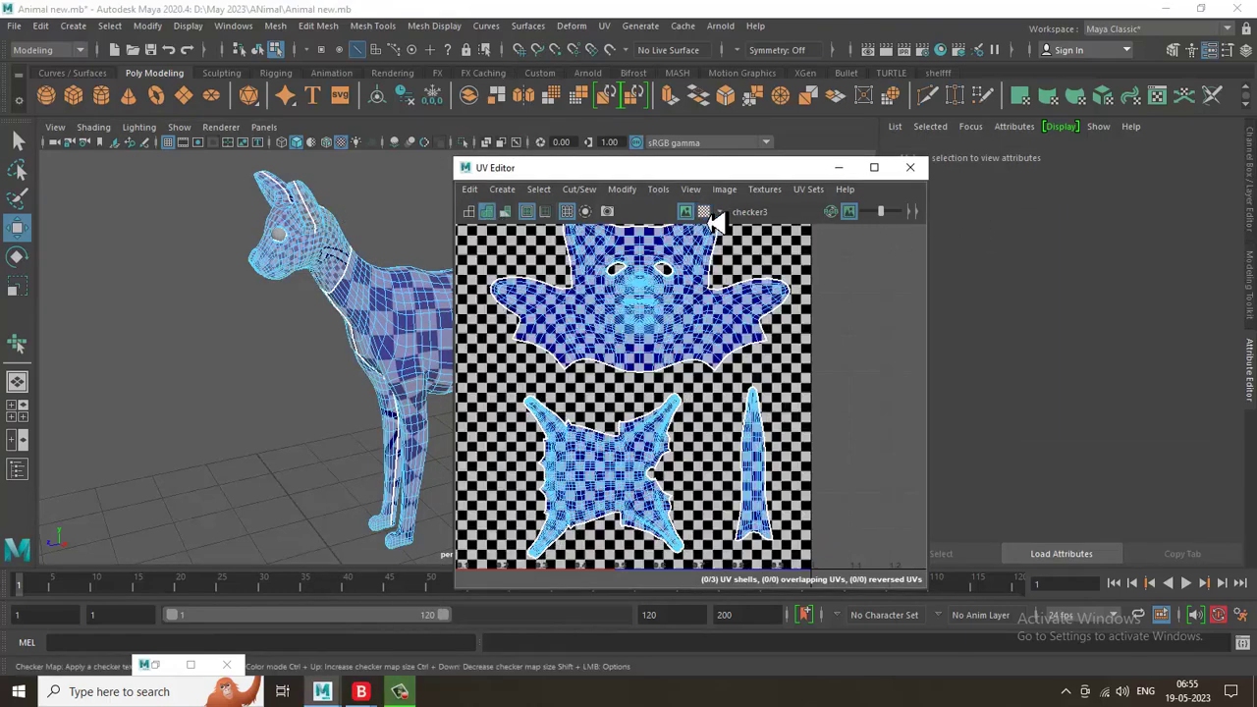
left_click(703, 213)
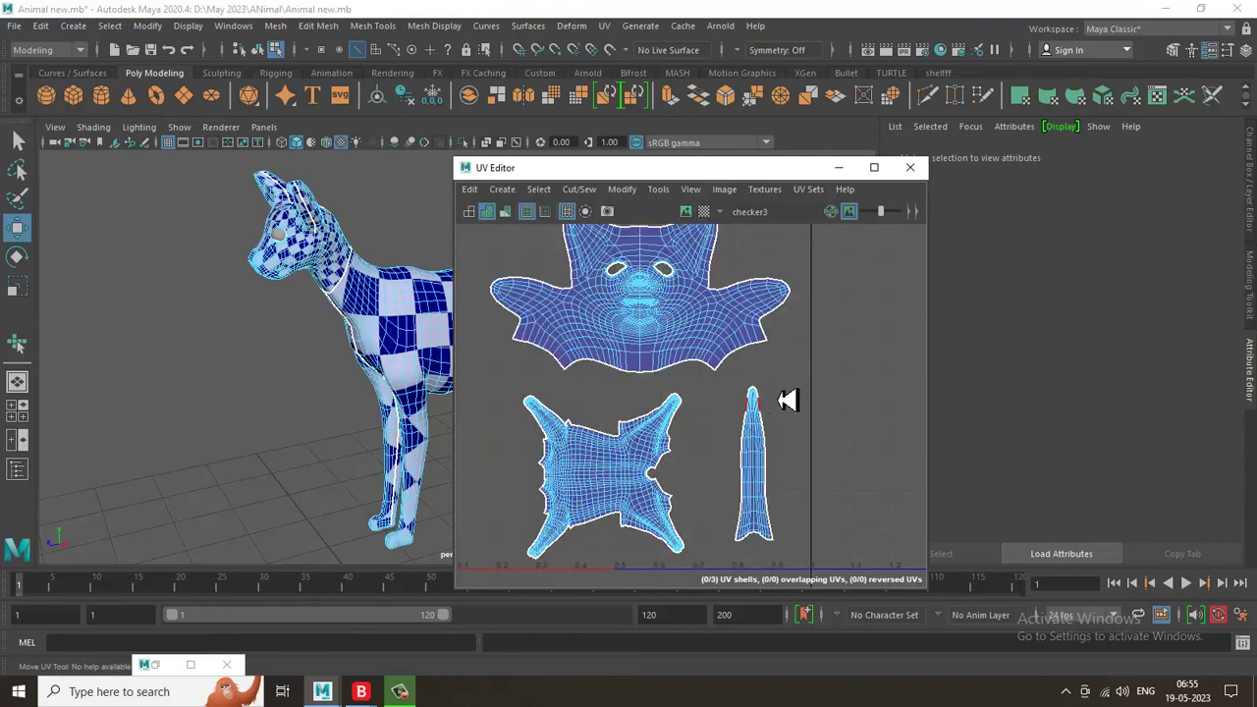
left_click(485, 213)
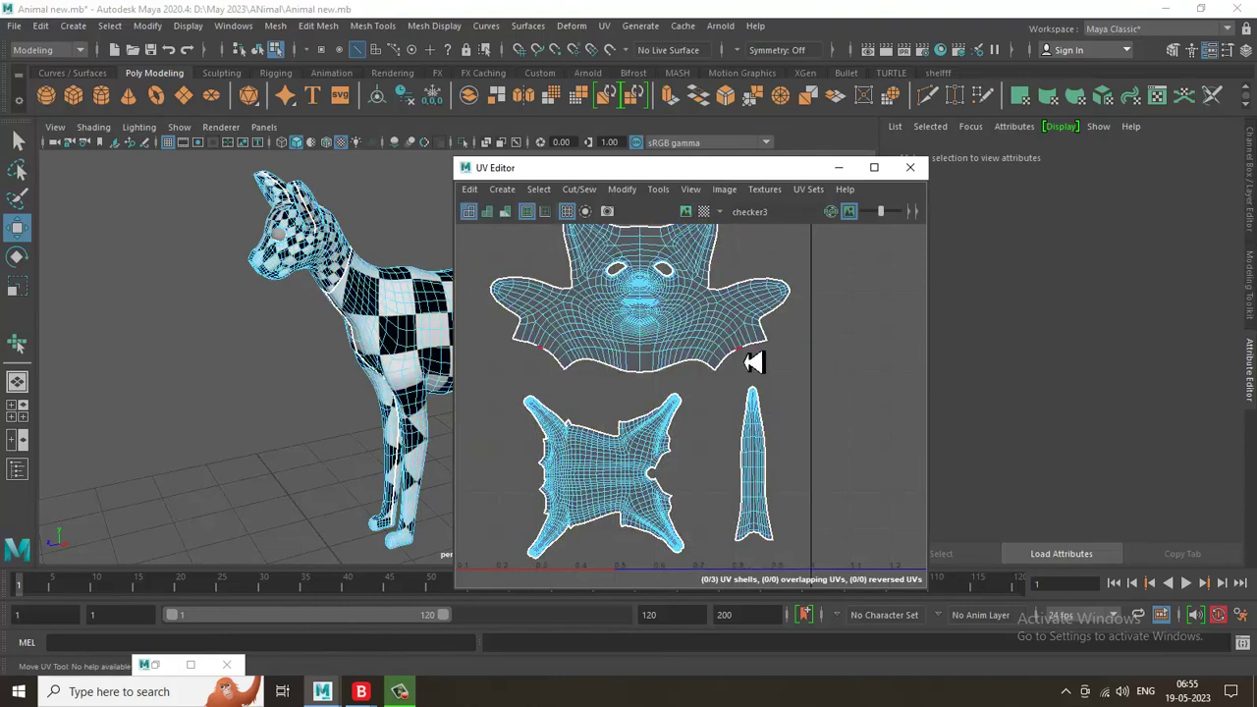
Move the UV Editor clear of the model and select the whole dog mesh in object mode.
middle_click_drag(836, 345, 861, 367, "alt")
right_click_drag(862, 367, 831, 337, "alt")
left_click_drag(397, 445, 340, 432, "alt")
middle_click_drag(340, 432, 293, 435, "alt")
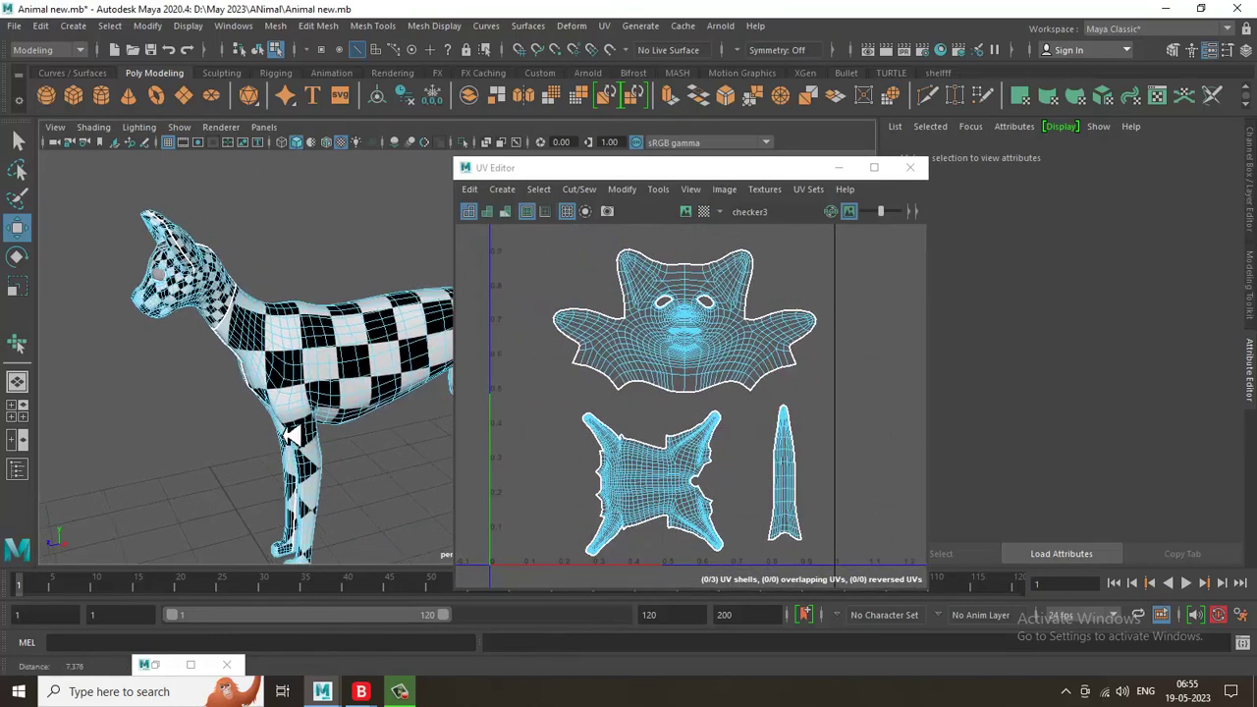
scroll(291, 435, "down", 5)
left_click_drag(675, 172, 902, 131)
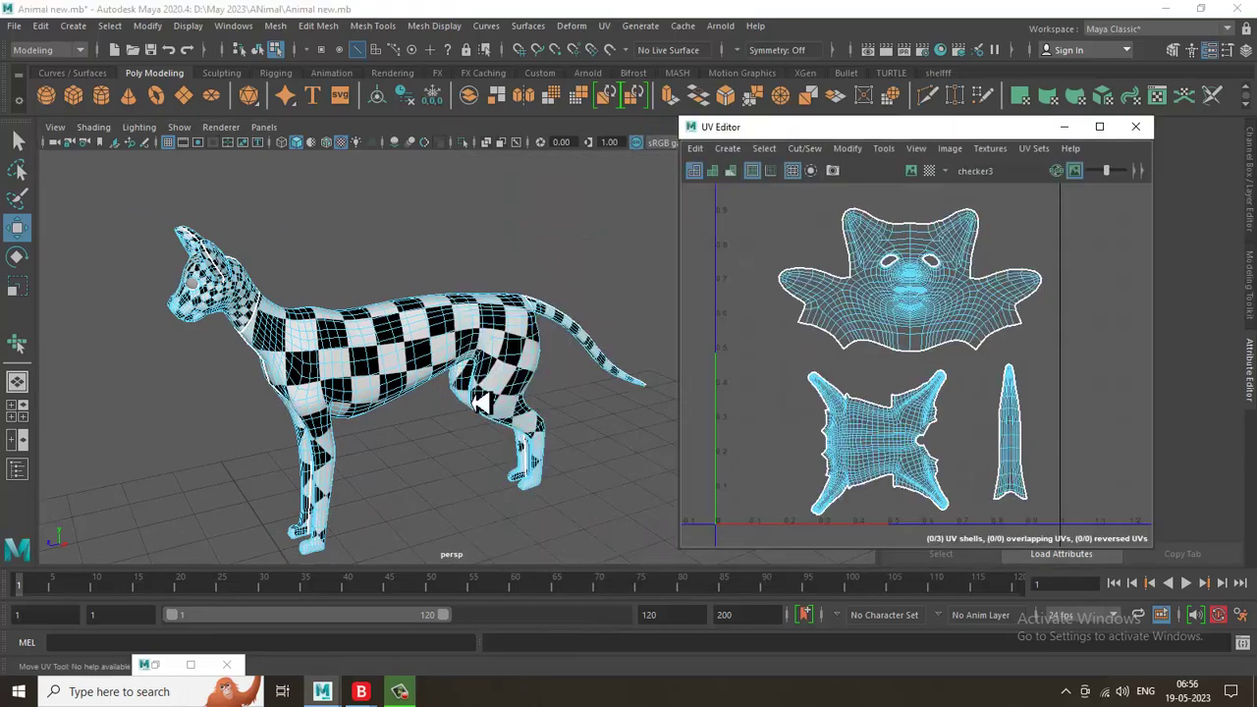
left_click_drag(481, 403, 424, 393, "alt")
right_click_drag(403, 336, 531, 256)
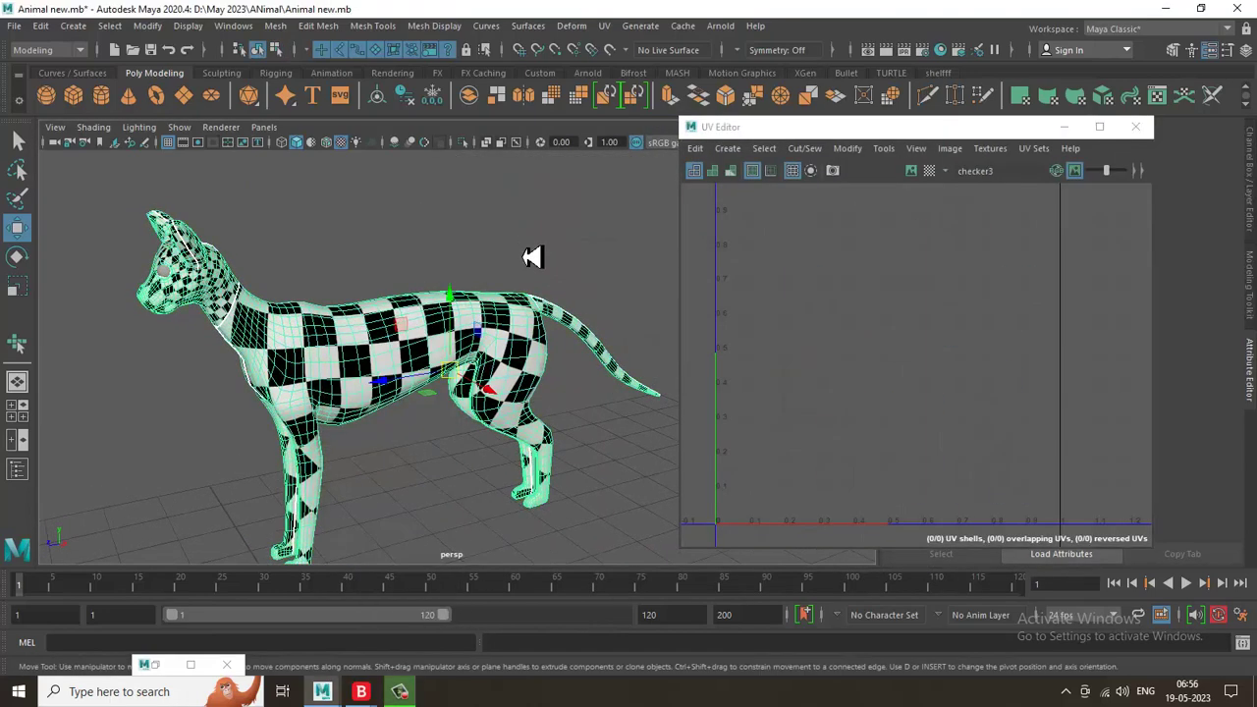
left_click_drag(441, 399, 444, 391, "alt")
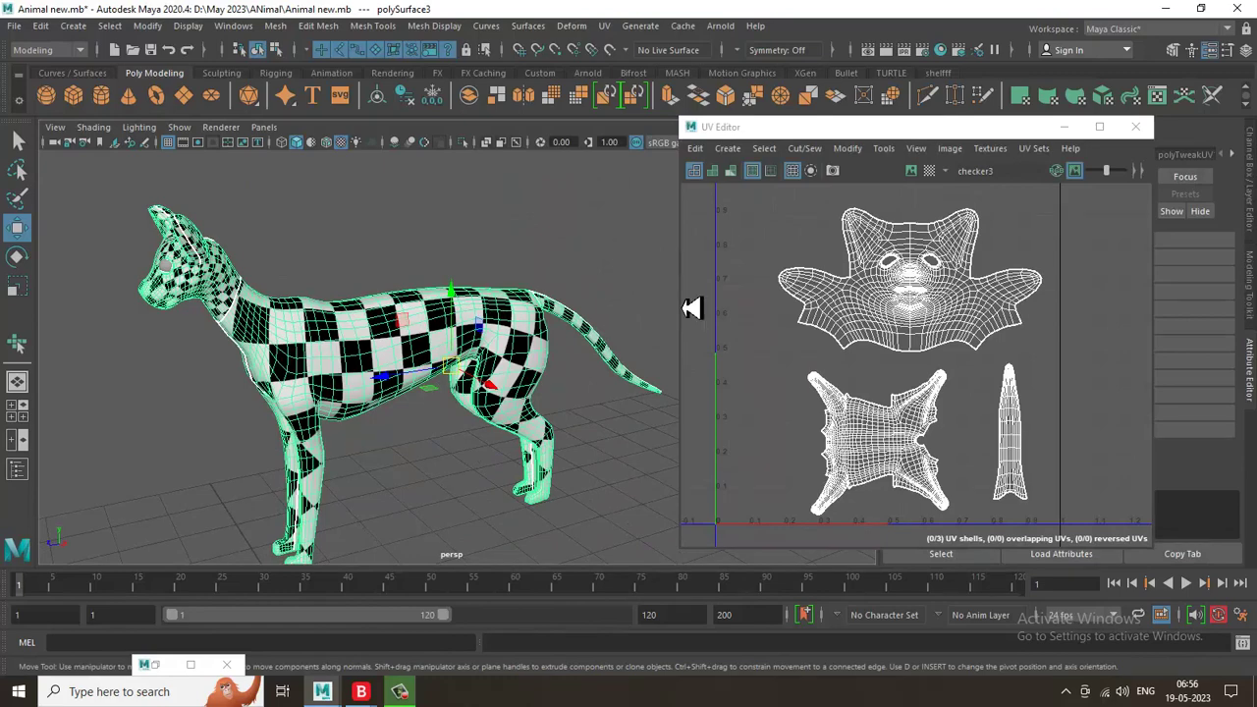
Open the UV Snapshot options for the selected dog mesh.
left_click(884, 148)
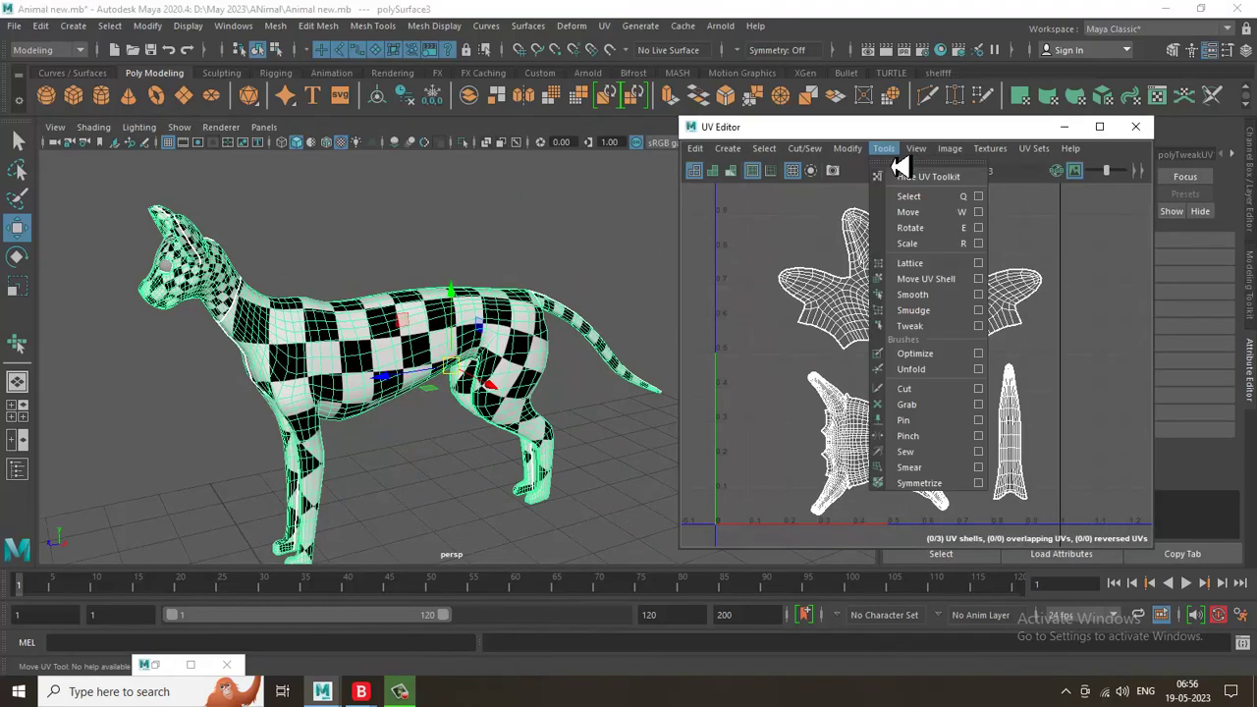
mouse_move(950, 152)
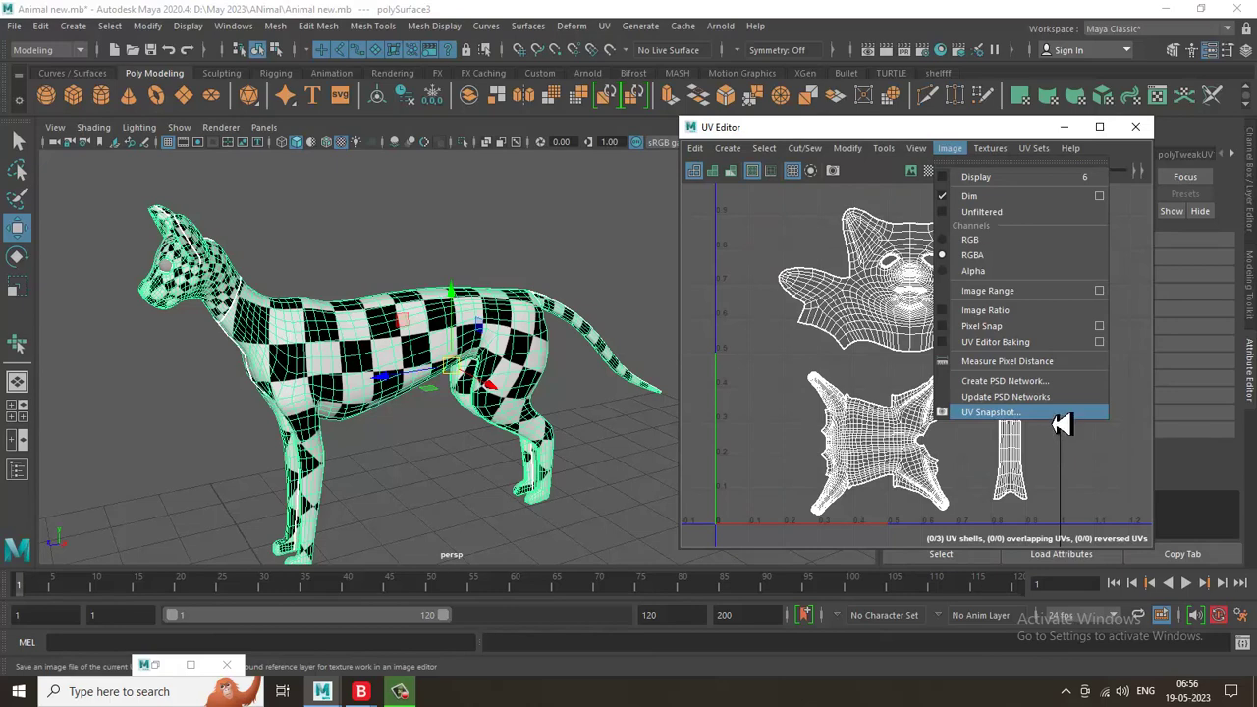
left_click(1041, 412)
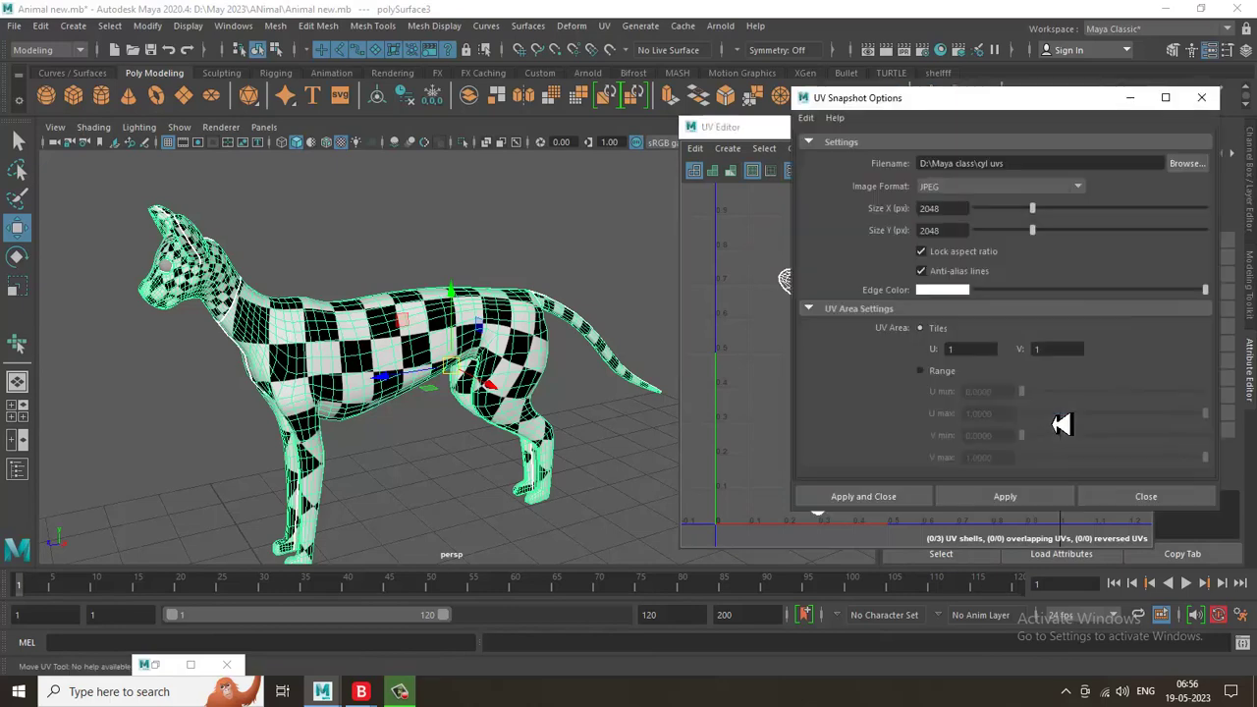
left_click(1203, 165)
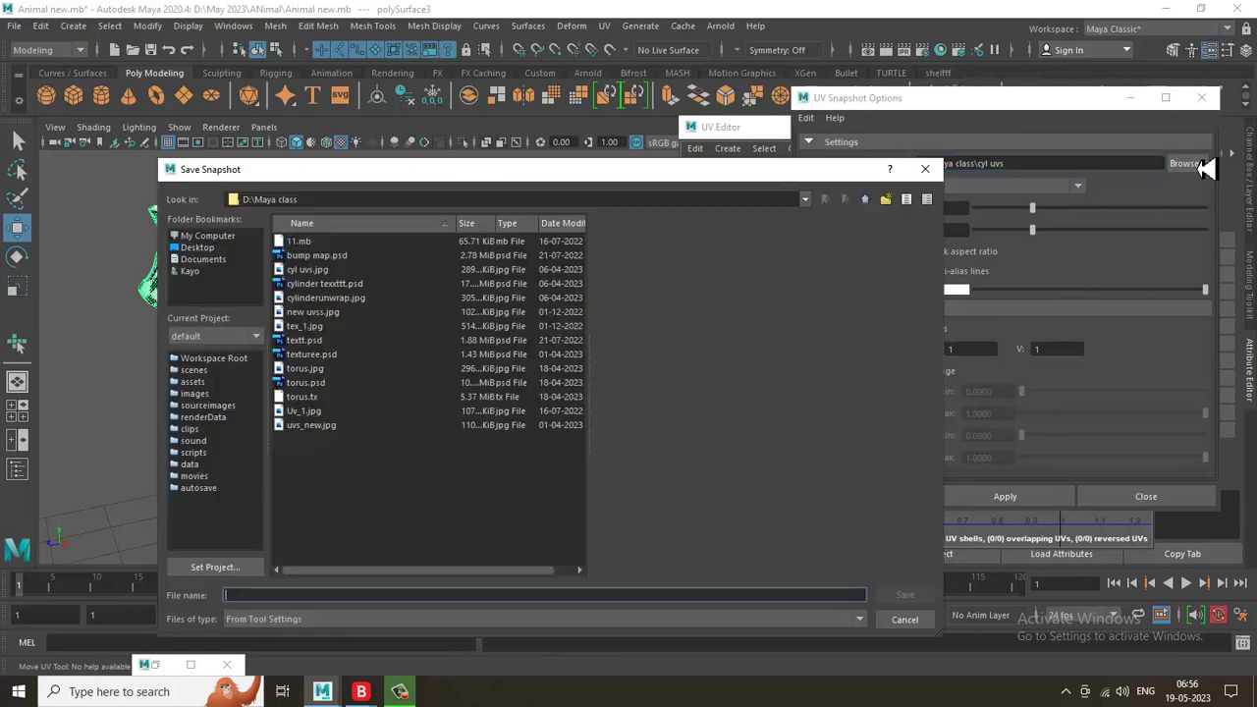
left_click(225, 238)
double_click(295, 256)
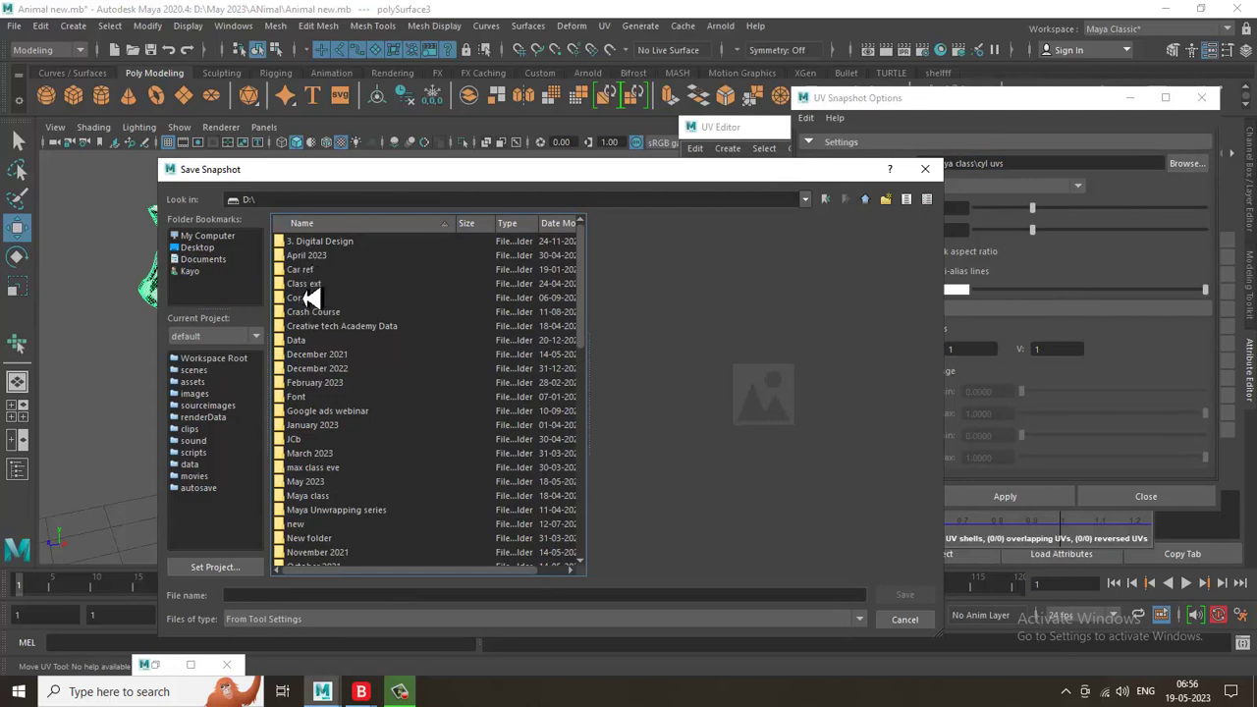
left_click(311, 298)
left_click(315, 355)
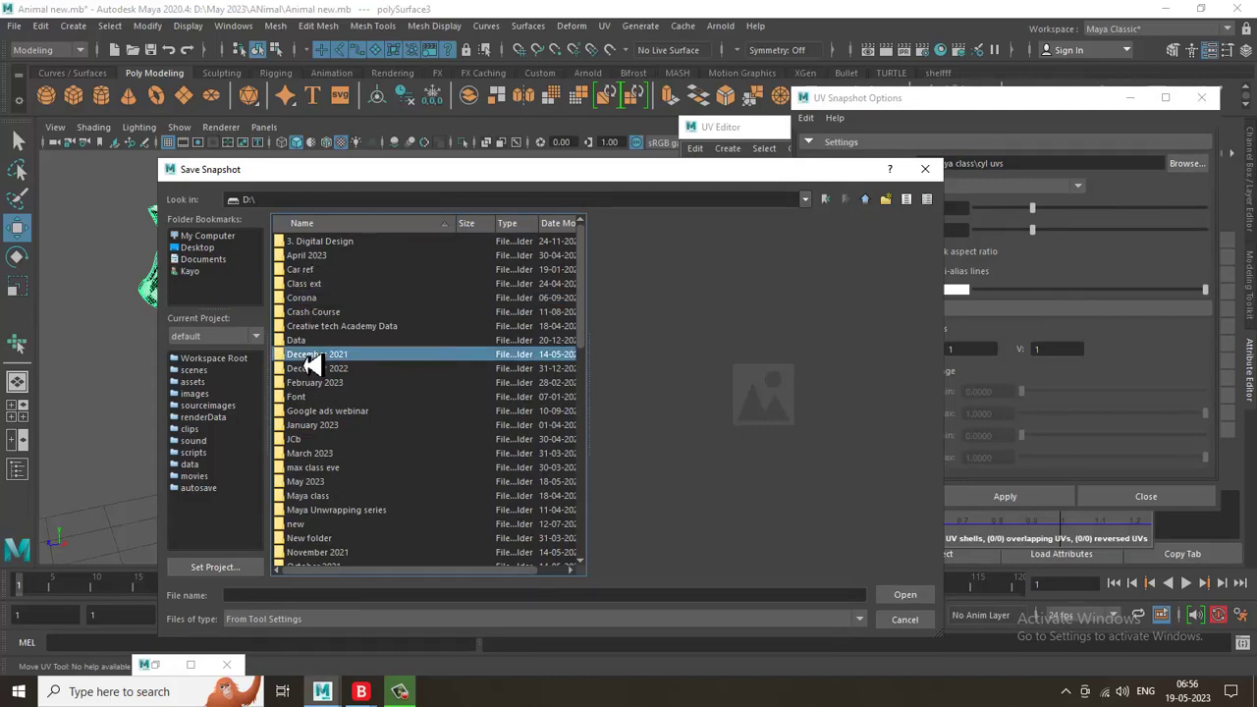
key("m")
double_click(337, 482)
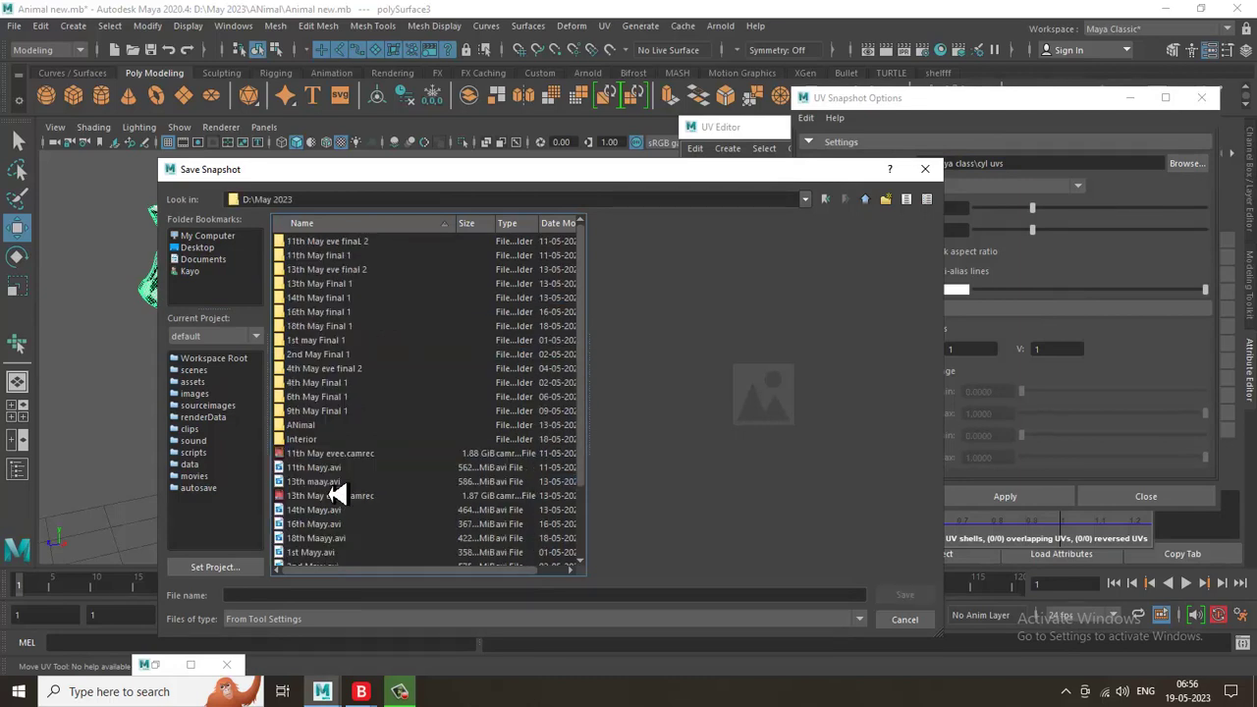
left_click(331, 424)
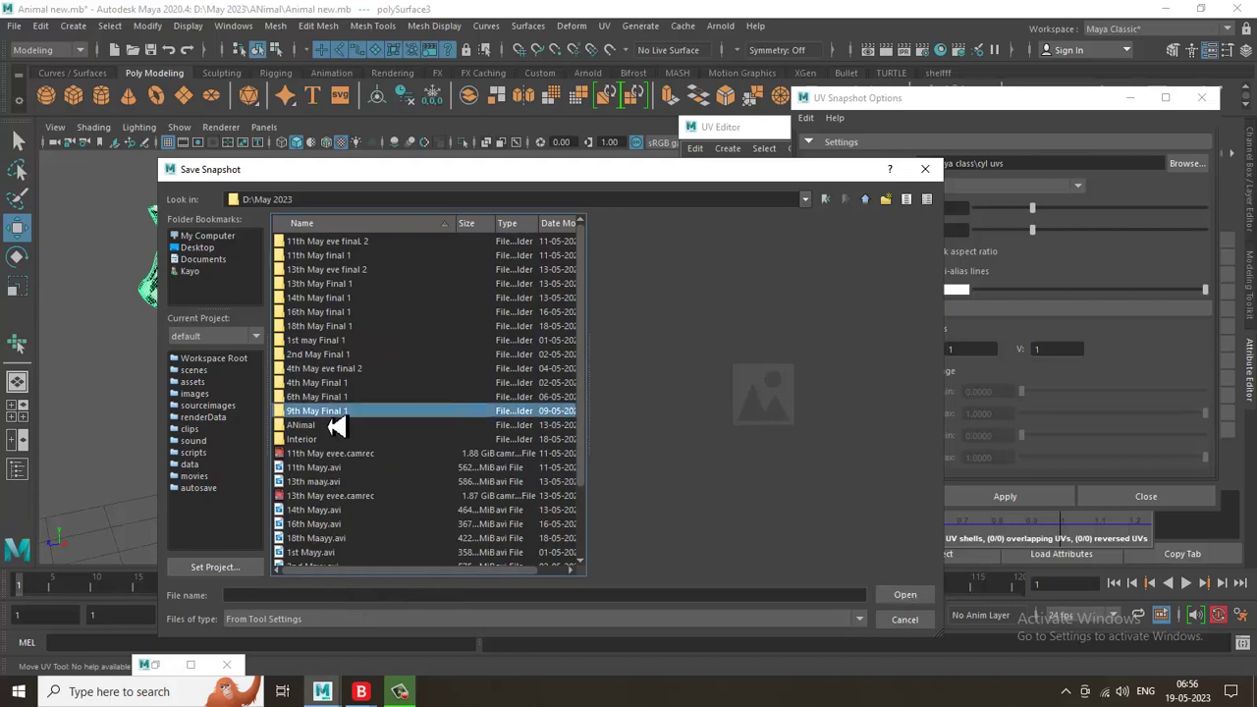
double_click(331, 424)
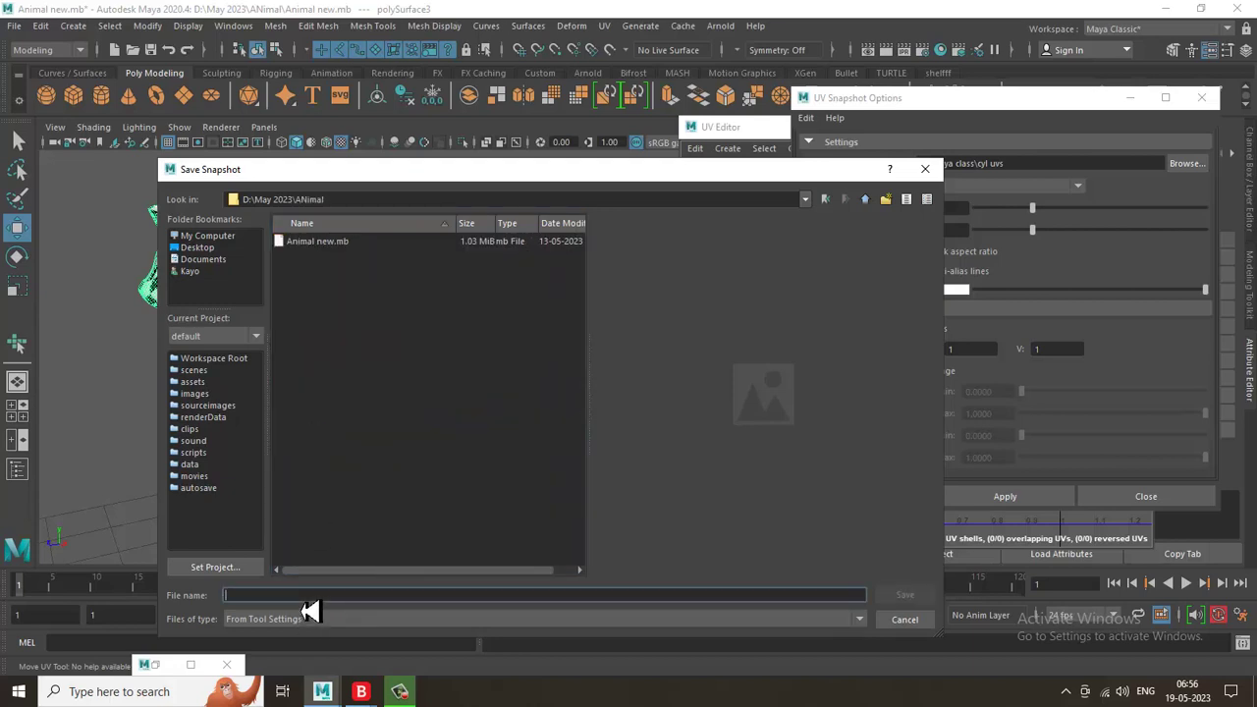
type("U")
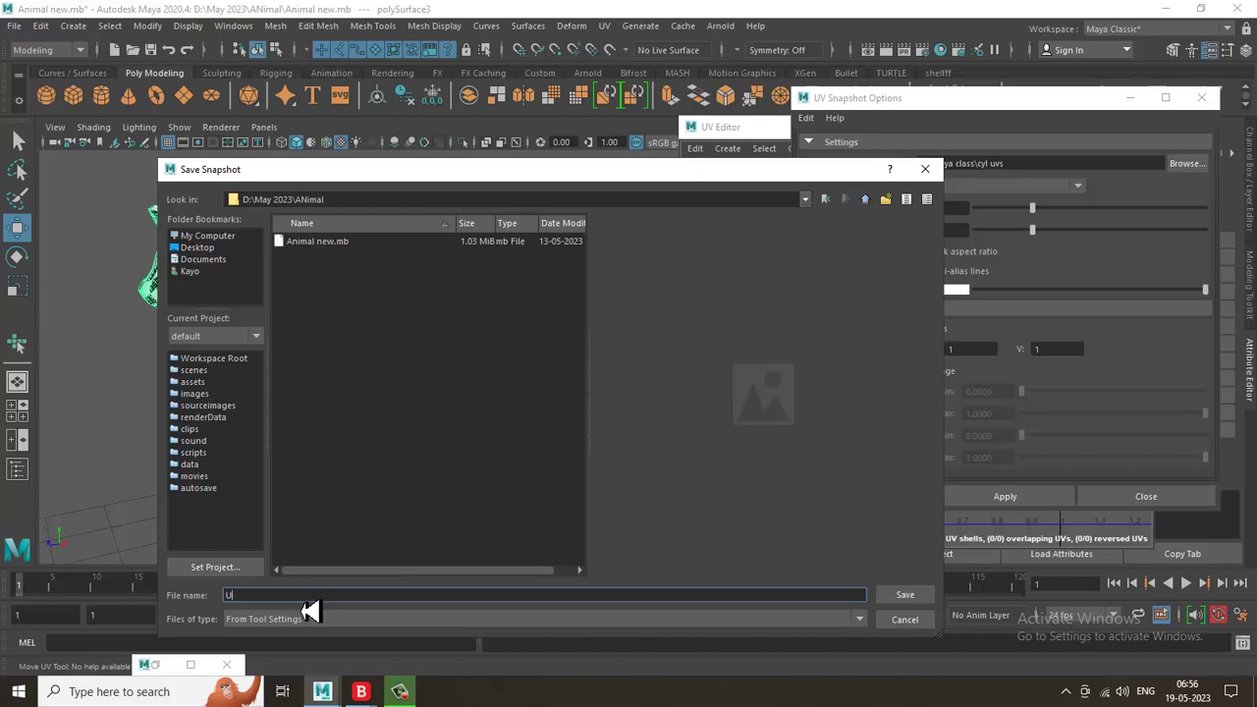
key("BackSpace")
type("Animal")
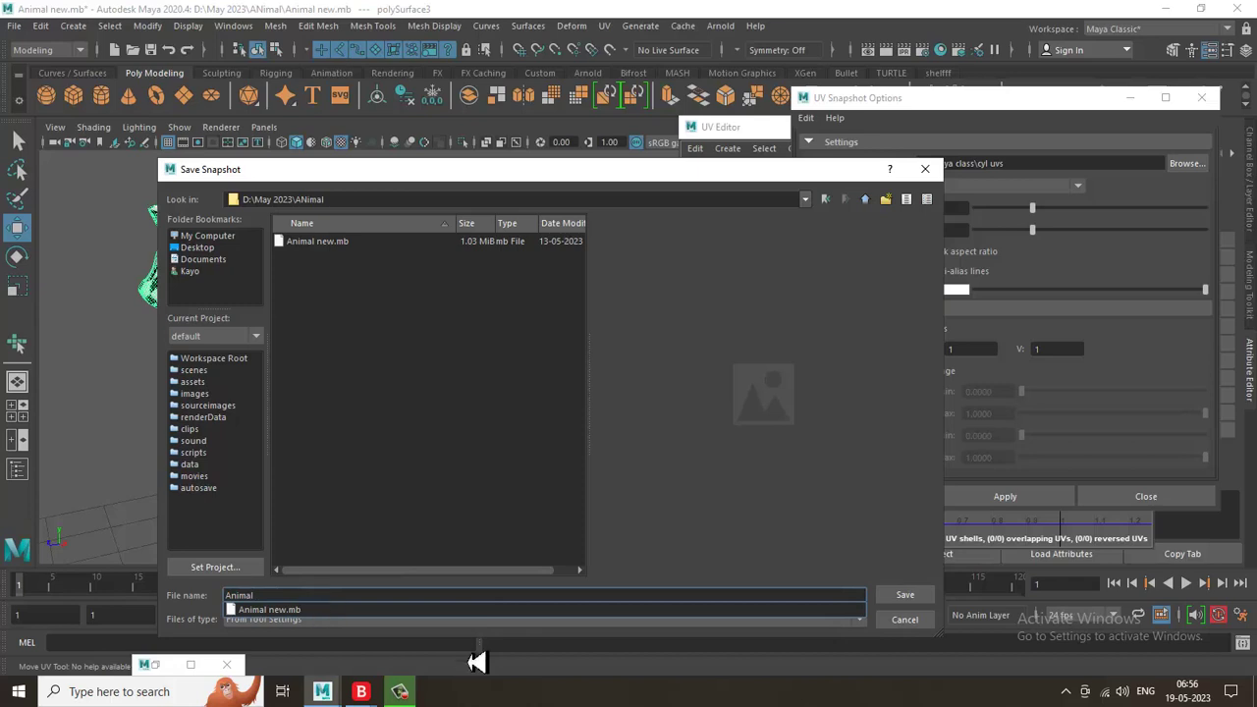
left_click(913, 621)
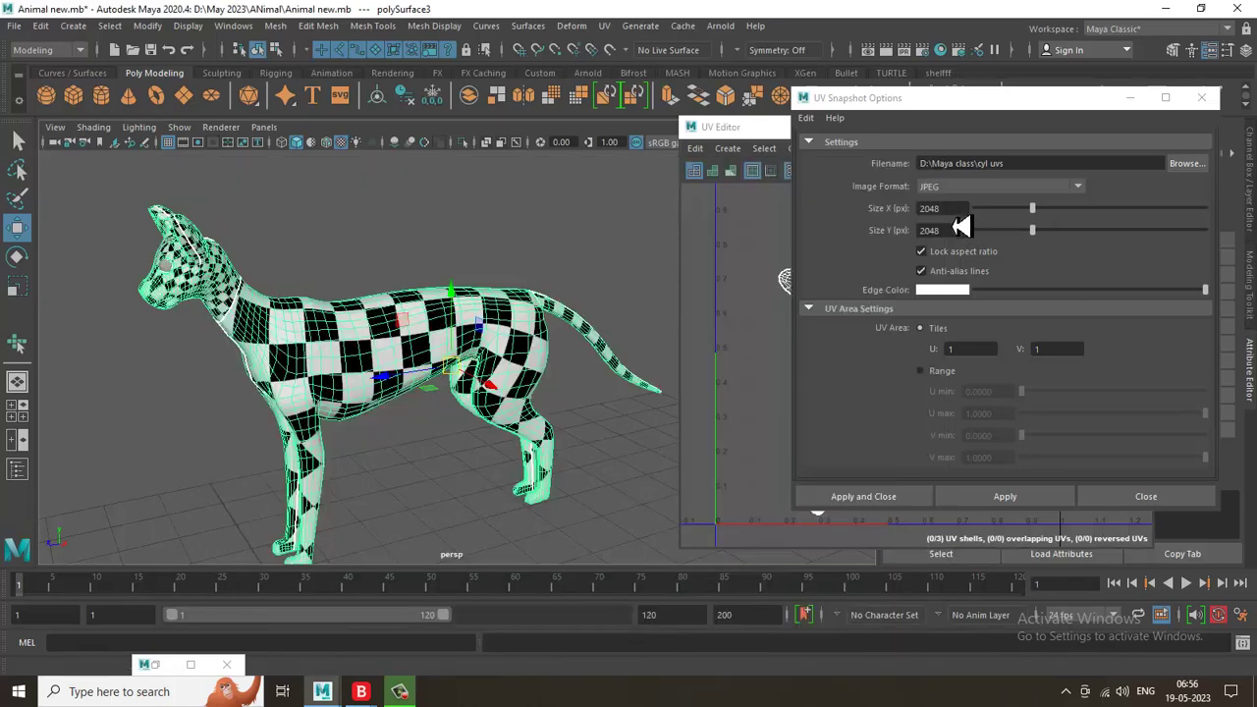
Reposition the UV Editor beside the UV Snapshot options so the UV shells can be seen, and return to the snapshot options.
left_click_drag(952, 210, 844, 218)
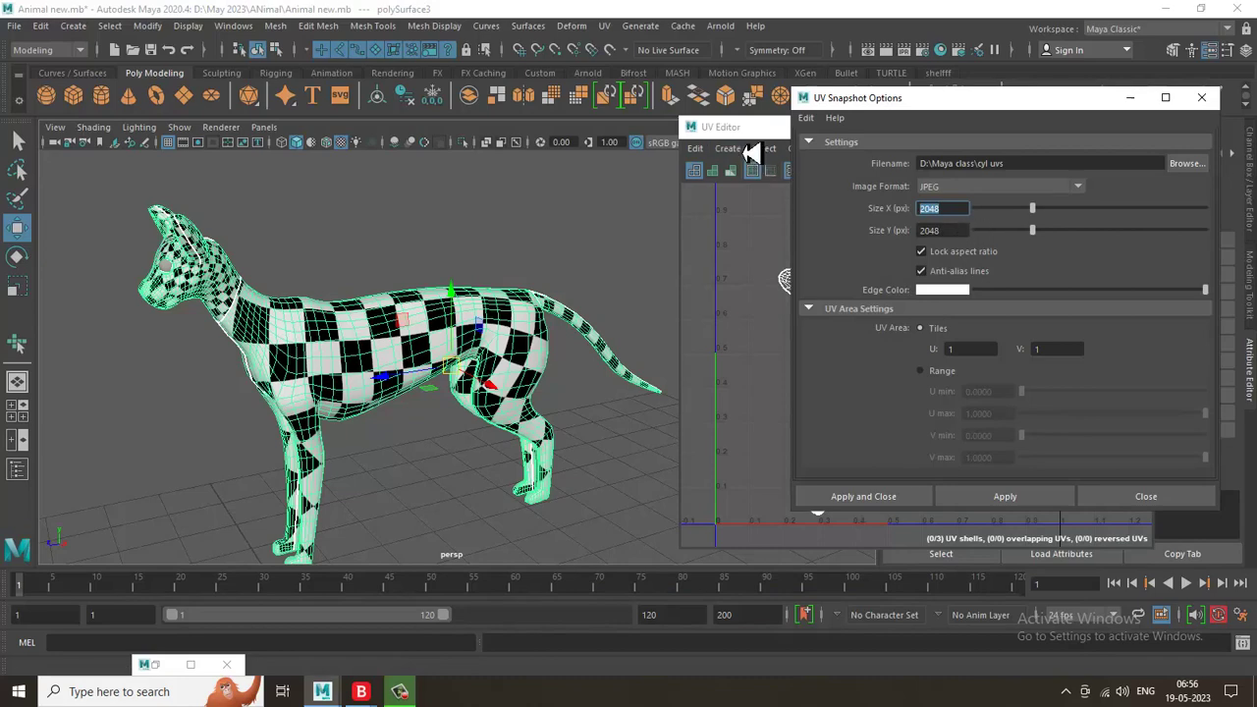
left_click(777, 169)
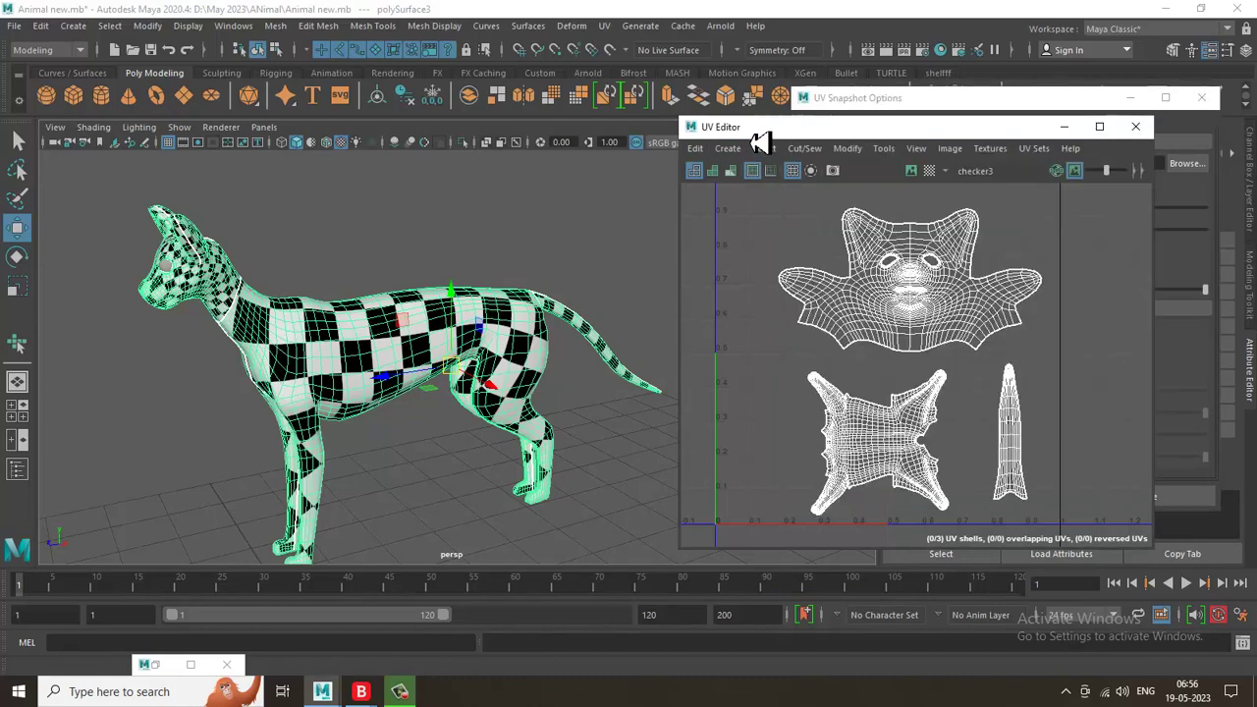
left_click_drag(752, 127, 605, 164)
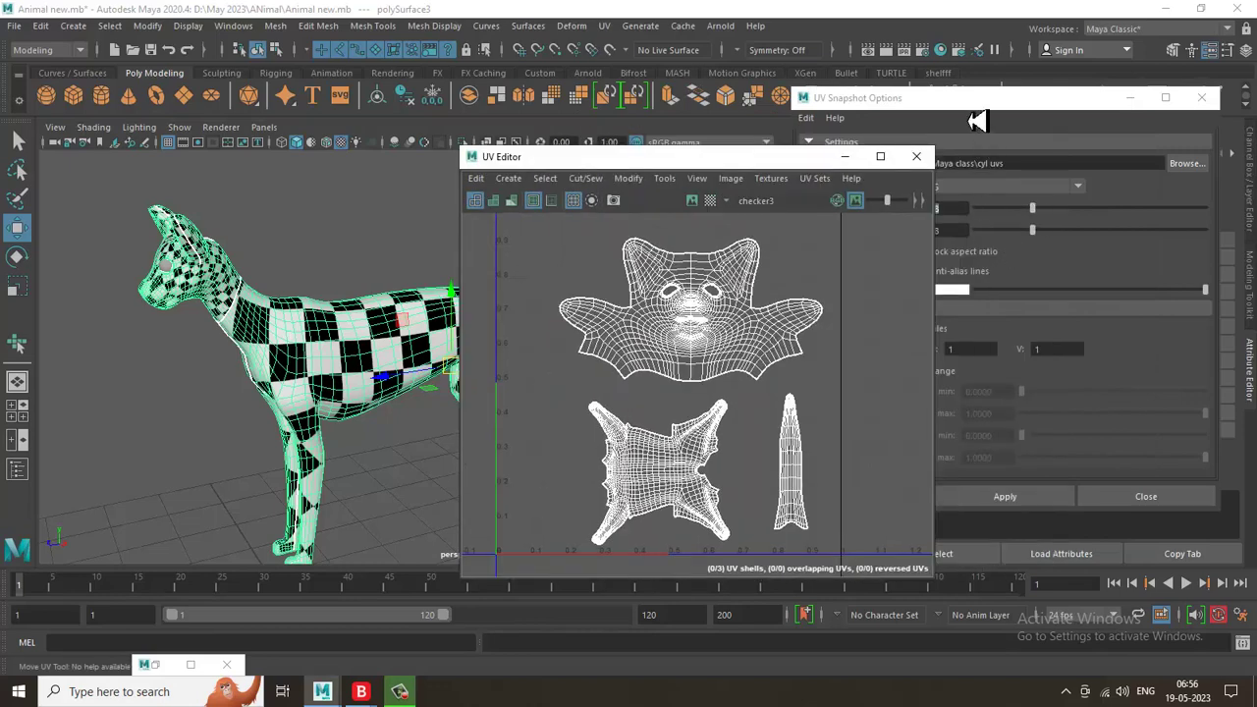
double_click(955, 213)
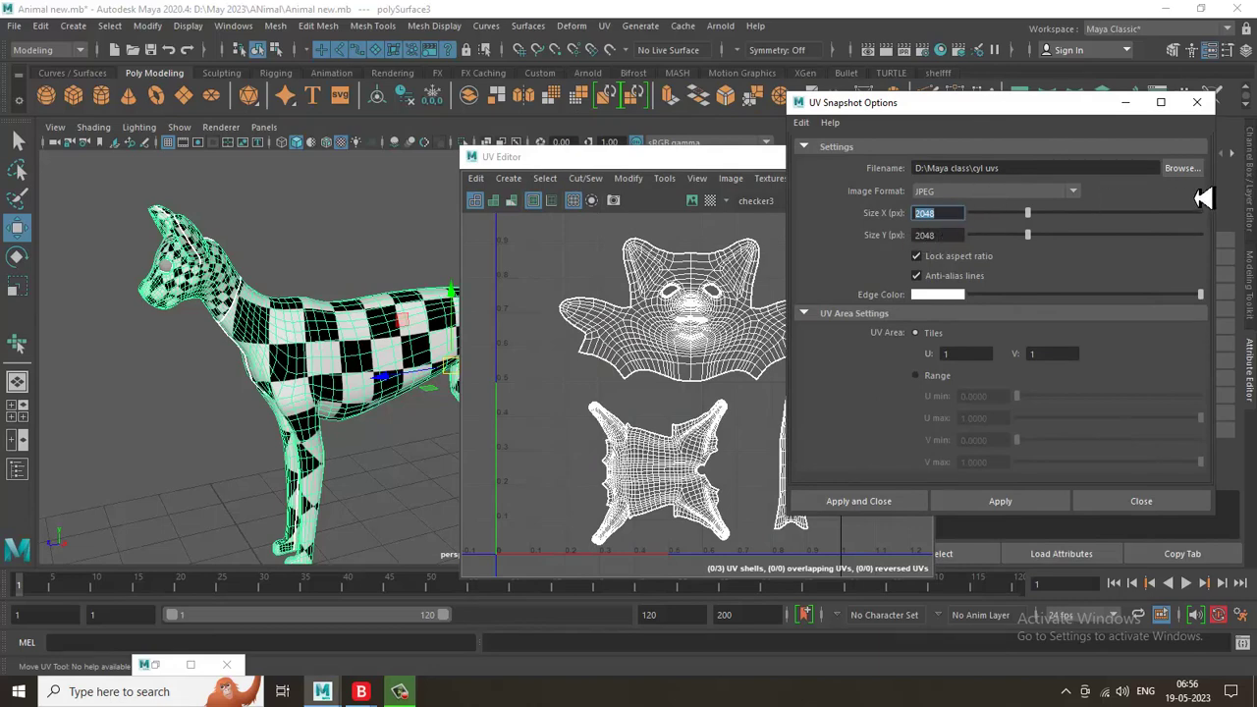
Set the snapshot's save location to D:\May 2023\ANimal with the file name Animal UVS.
left_click(1183, 168)
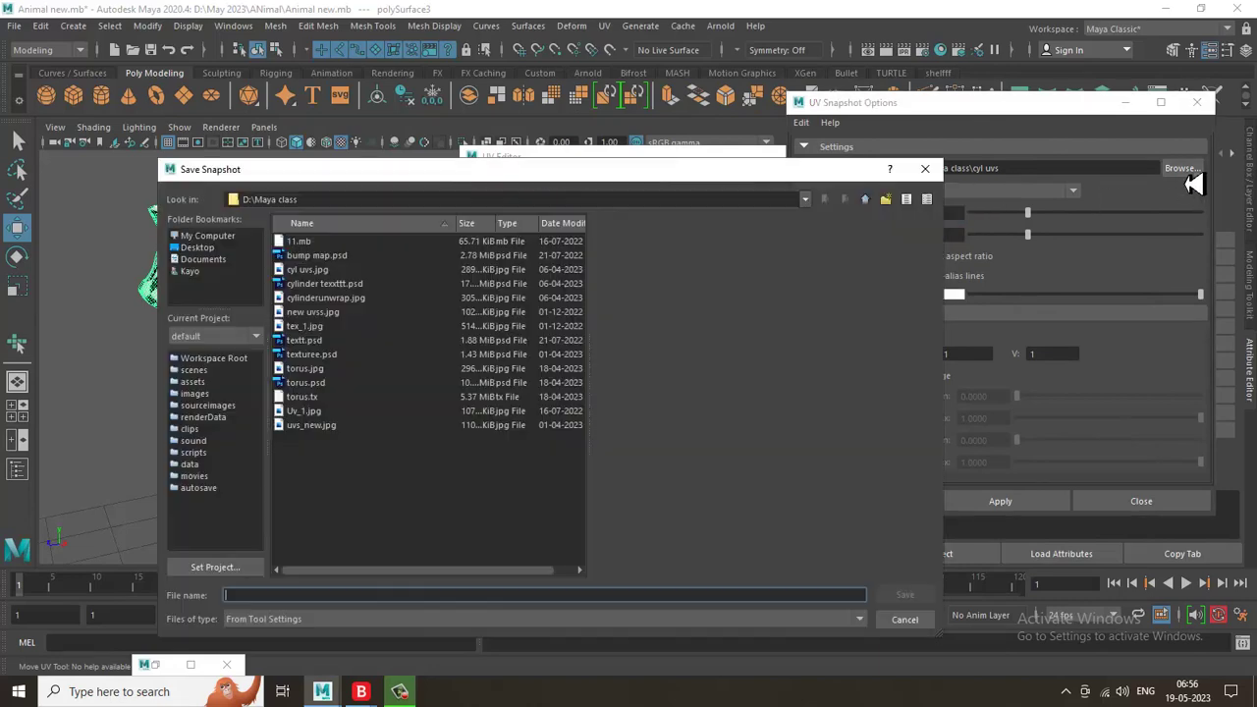
left_click(207, 237)
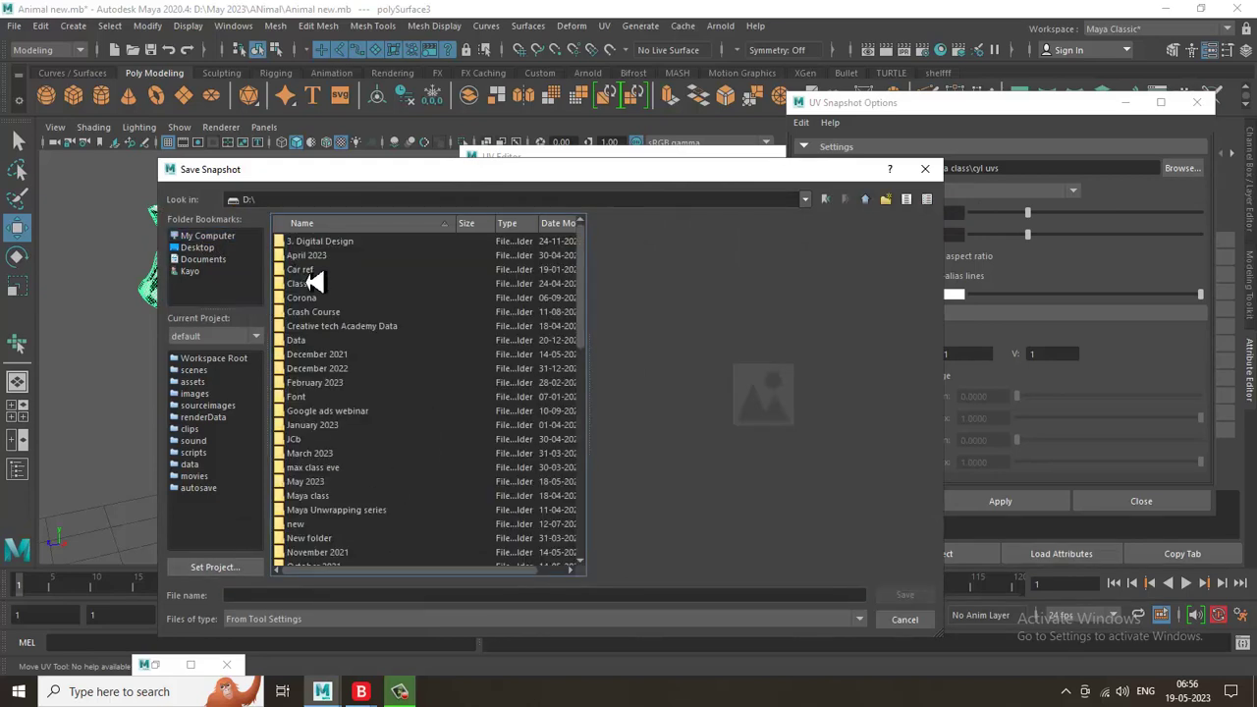
left_click(332, 357)
key("m")
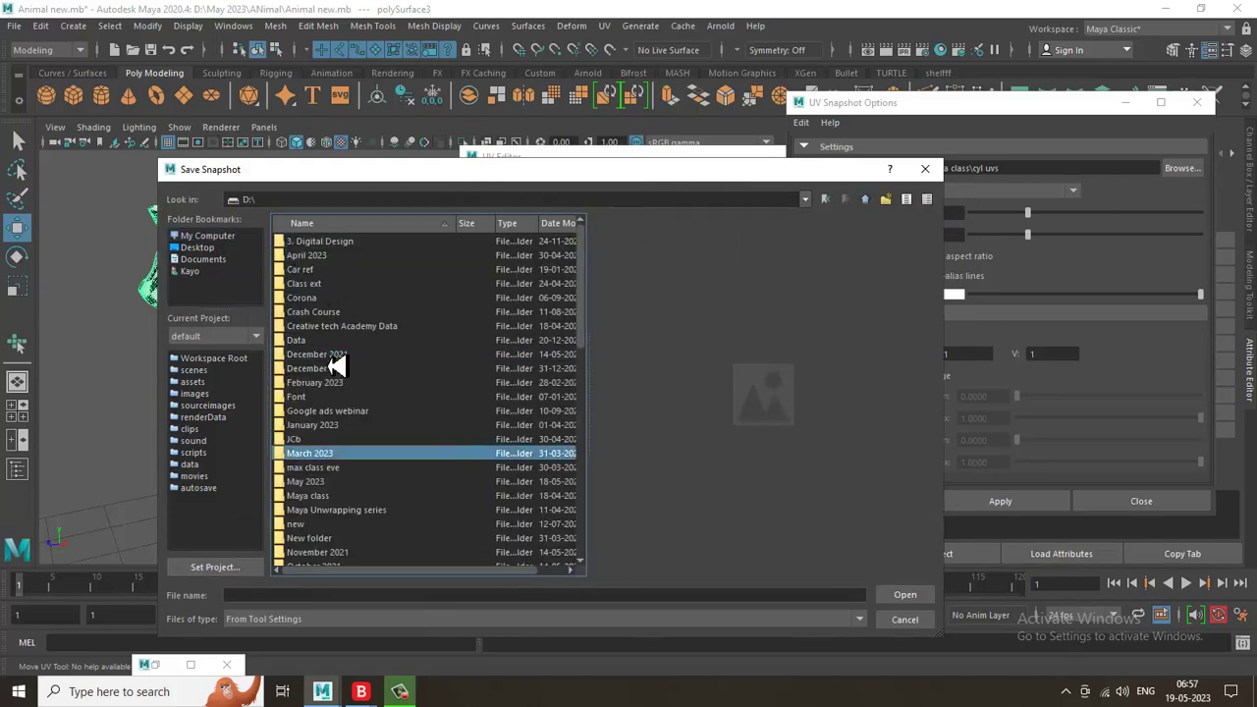
double_click(332, 483)
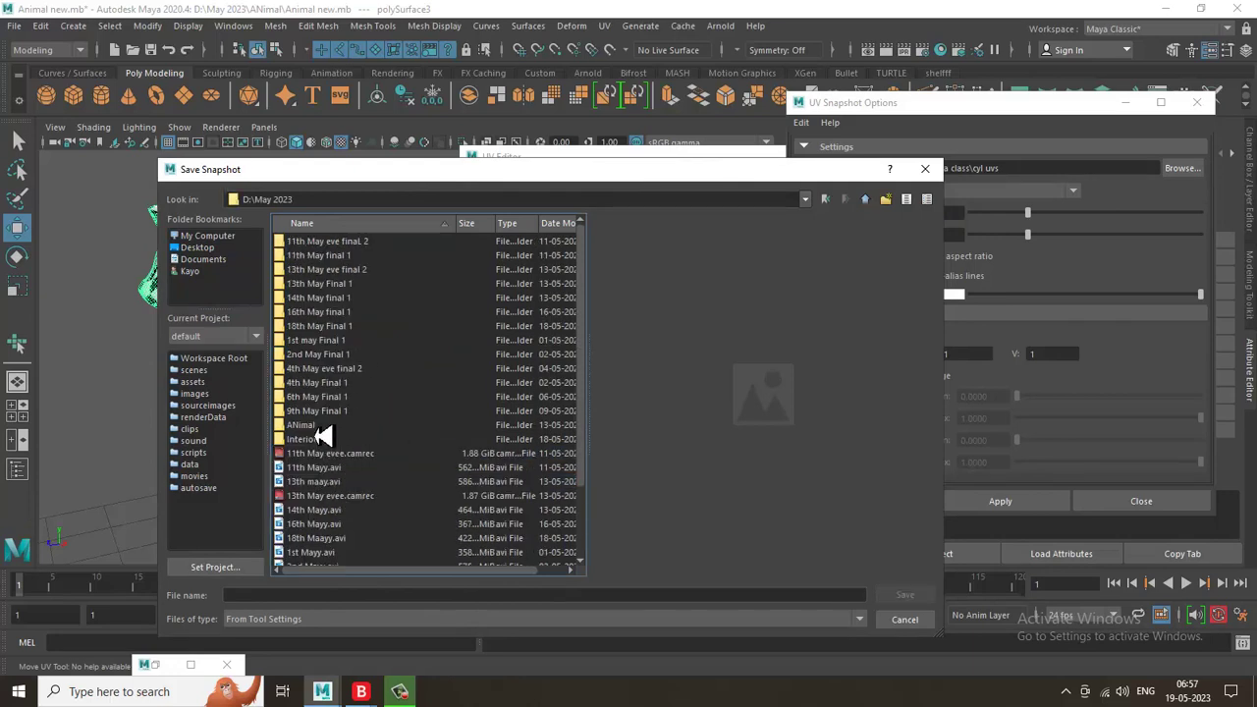
double_click(316, 427)
left_click(278, 597)
type("ANi")
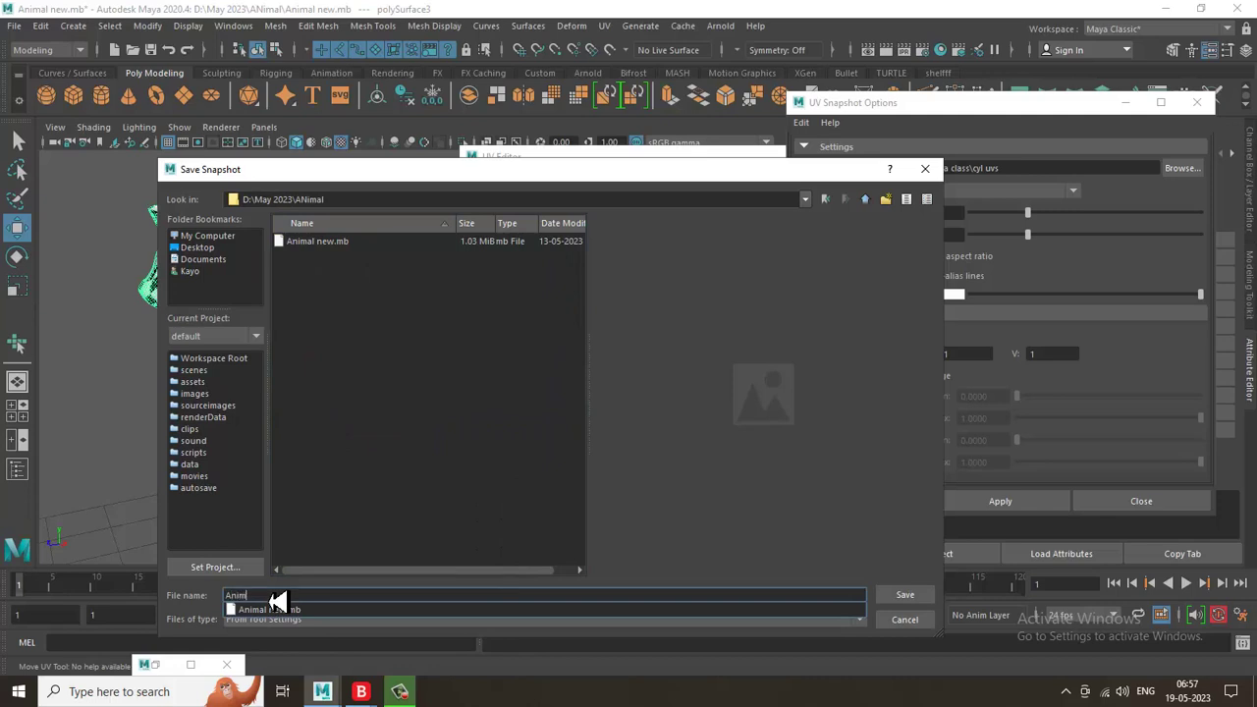
type("mal UVS")
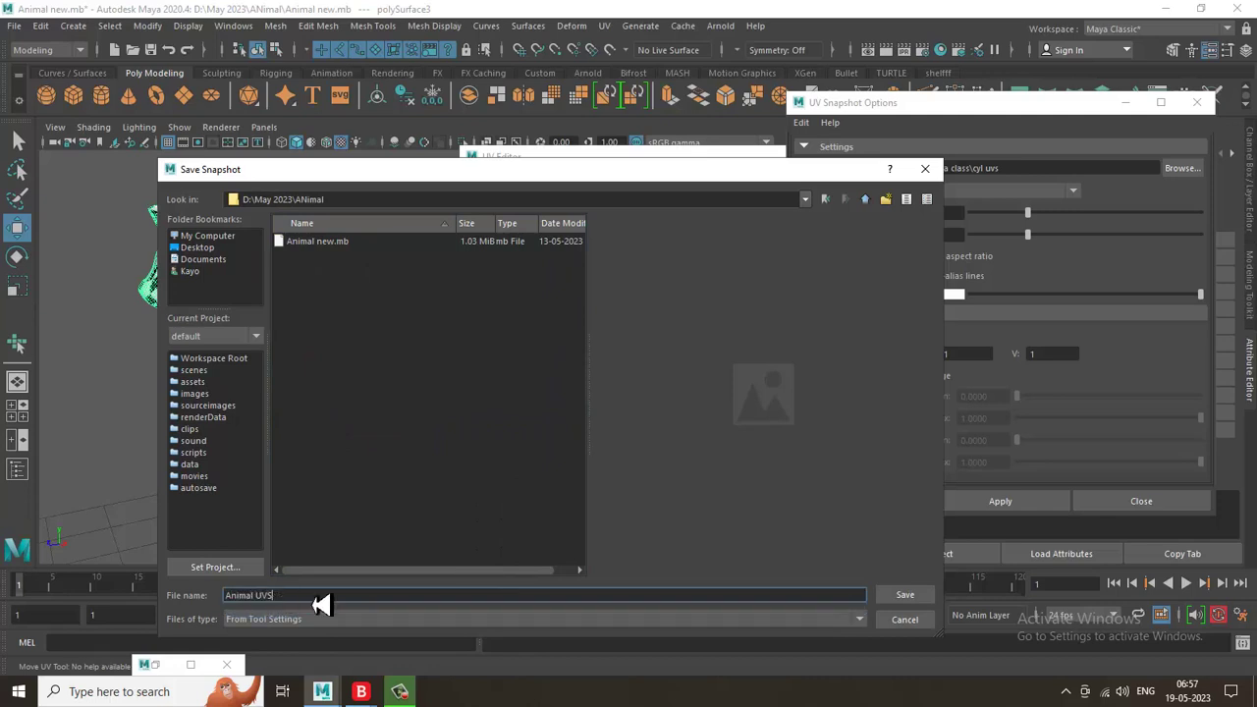
left_click(905, 595)
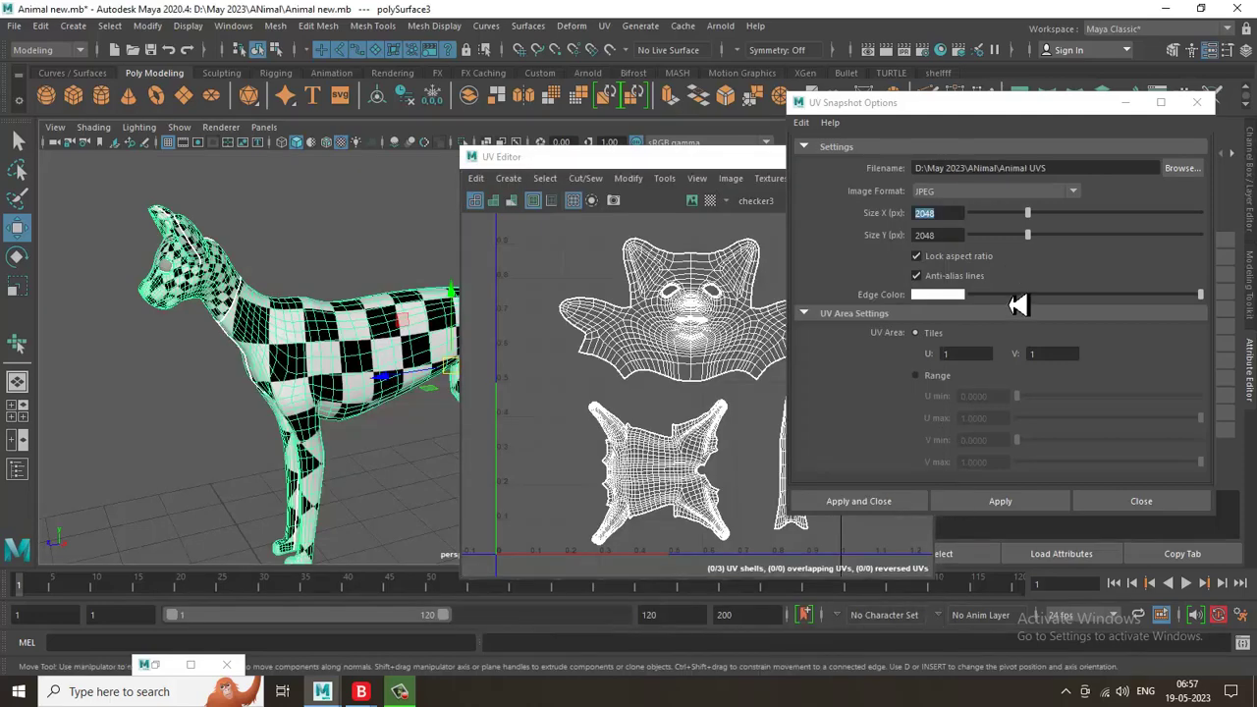
Choose JPEG as the image format, export the UV snapshot and close its options.
left_click(1025, 192)
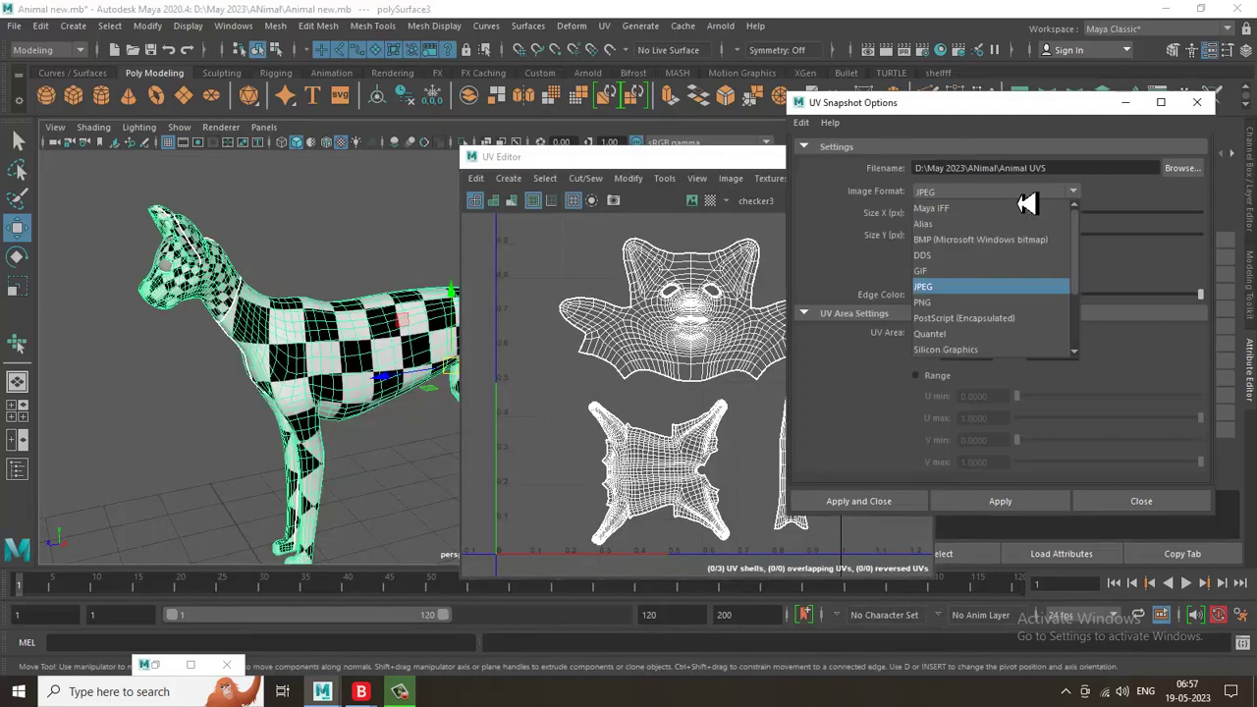
left_click(943, 287)
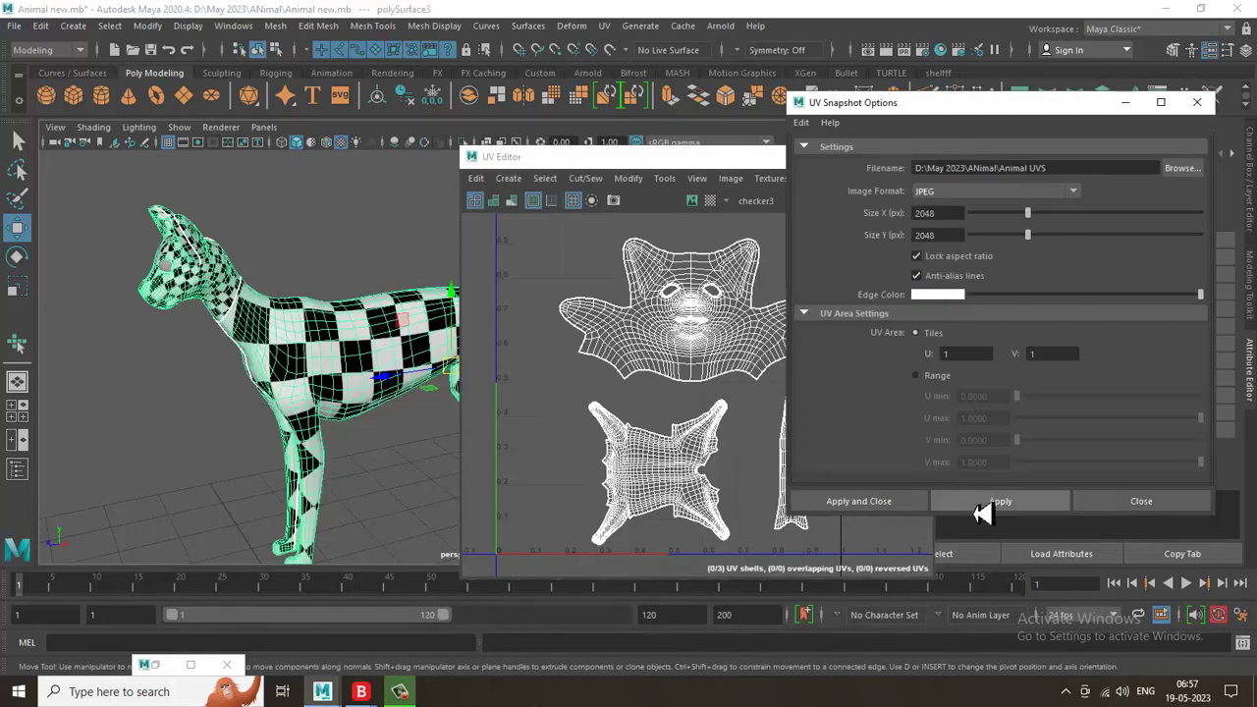
left_click(868, 503)
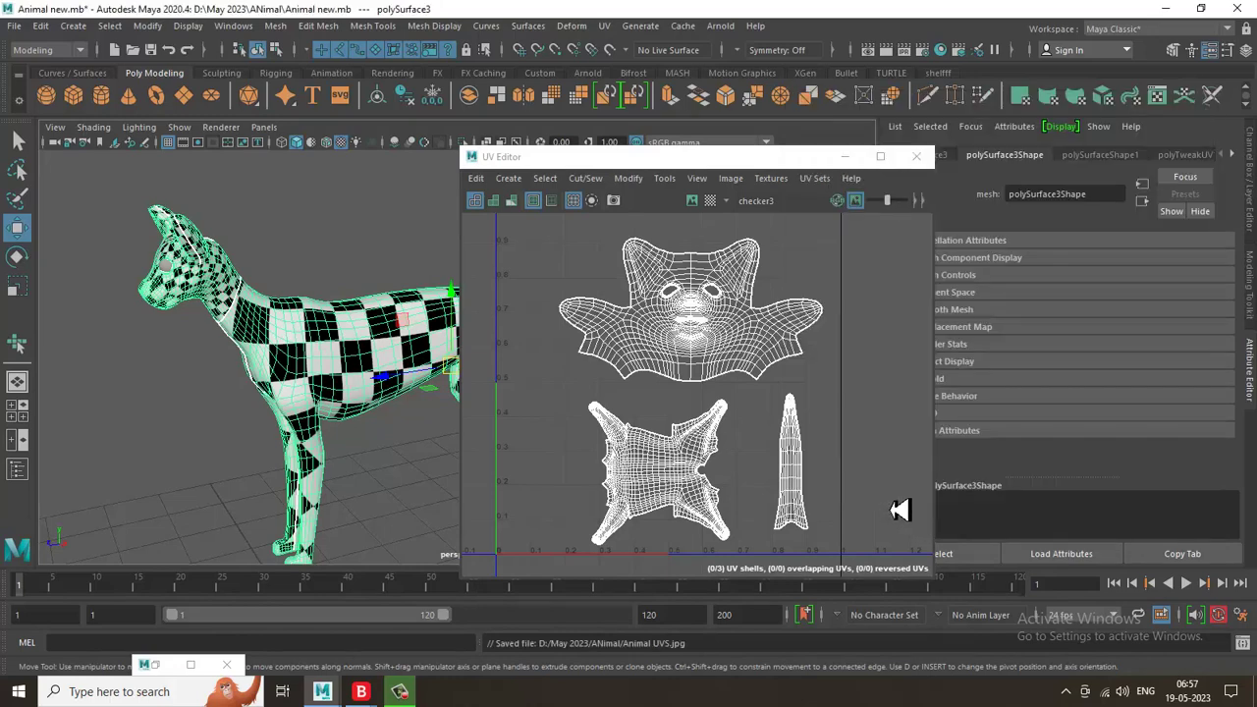
Reposition the UV Editor so that the dog's body and its UV layout can be seen side by side.
left_click_drag(705, 159, 877, 130)
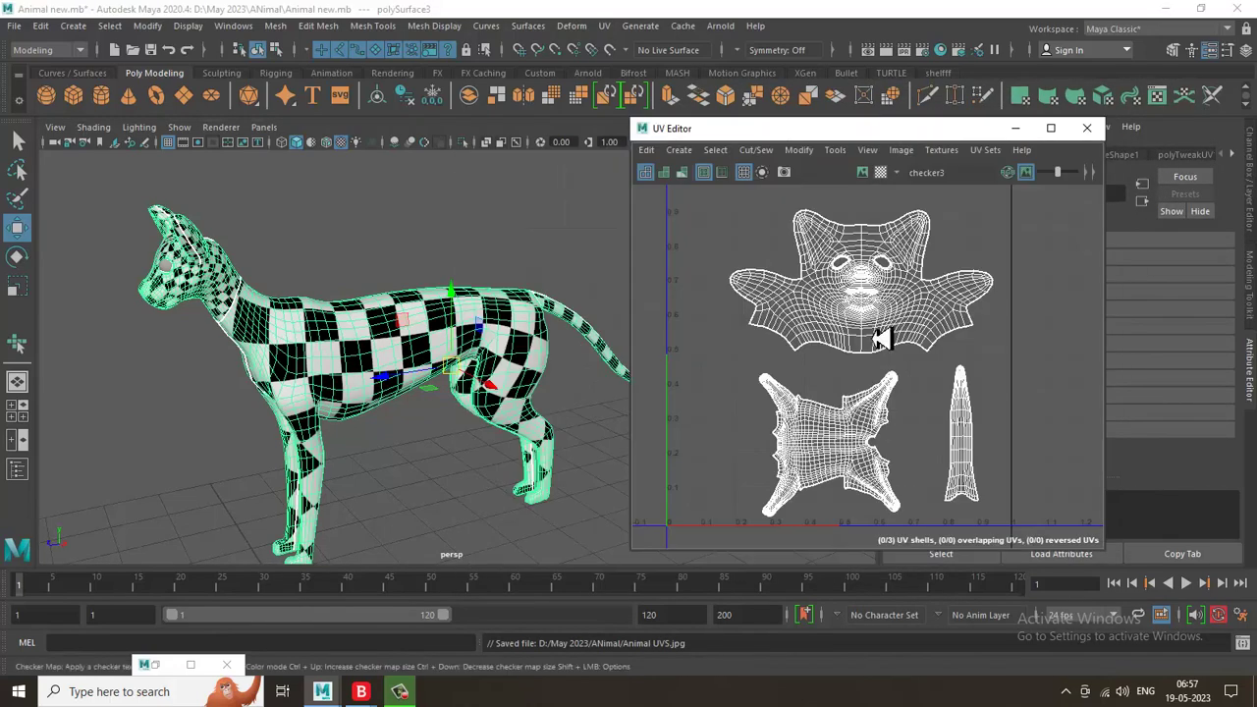
left_click(1038, 310)
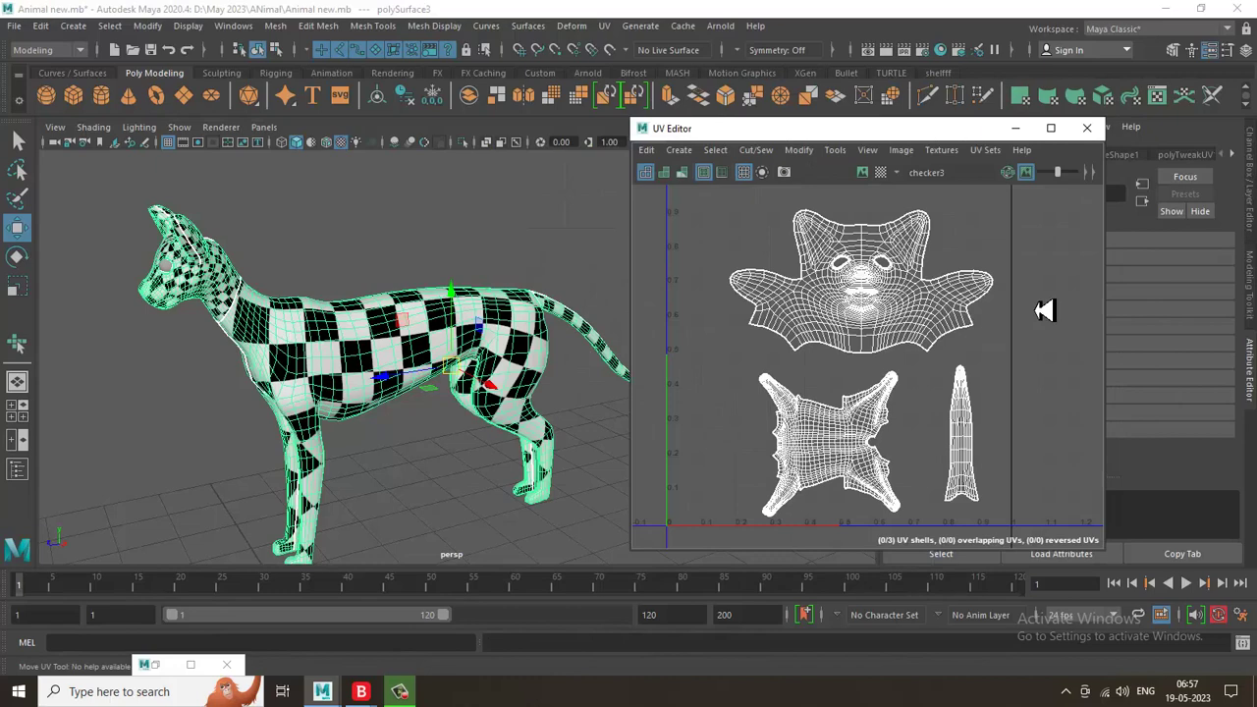
left_click(416, 383)
left_click(407, 334)
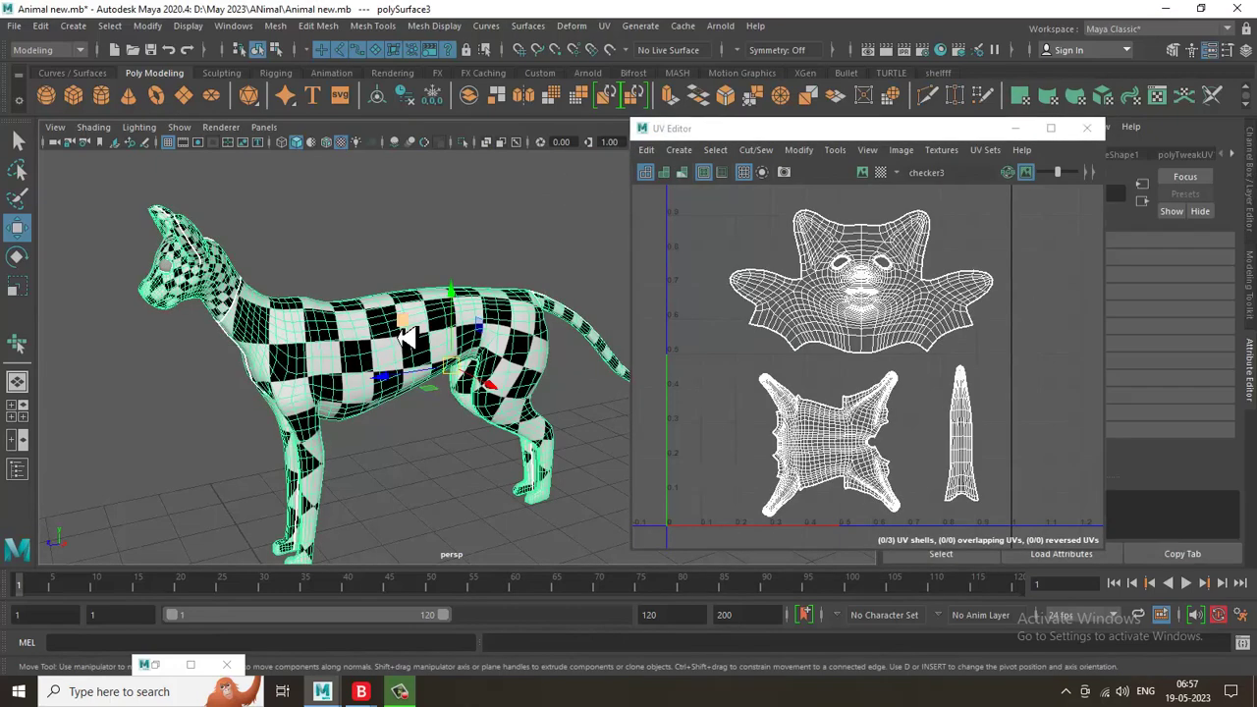
Switch to UV shell selection, nudge the tail shell slightly down, and shift the body shell slightly away from it.
right_click_drag(850, 285, 912, 286)
left_click(968, 450)
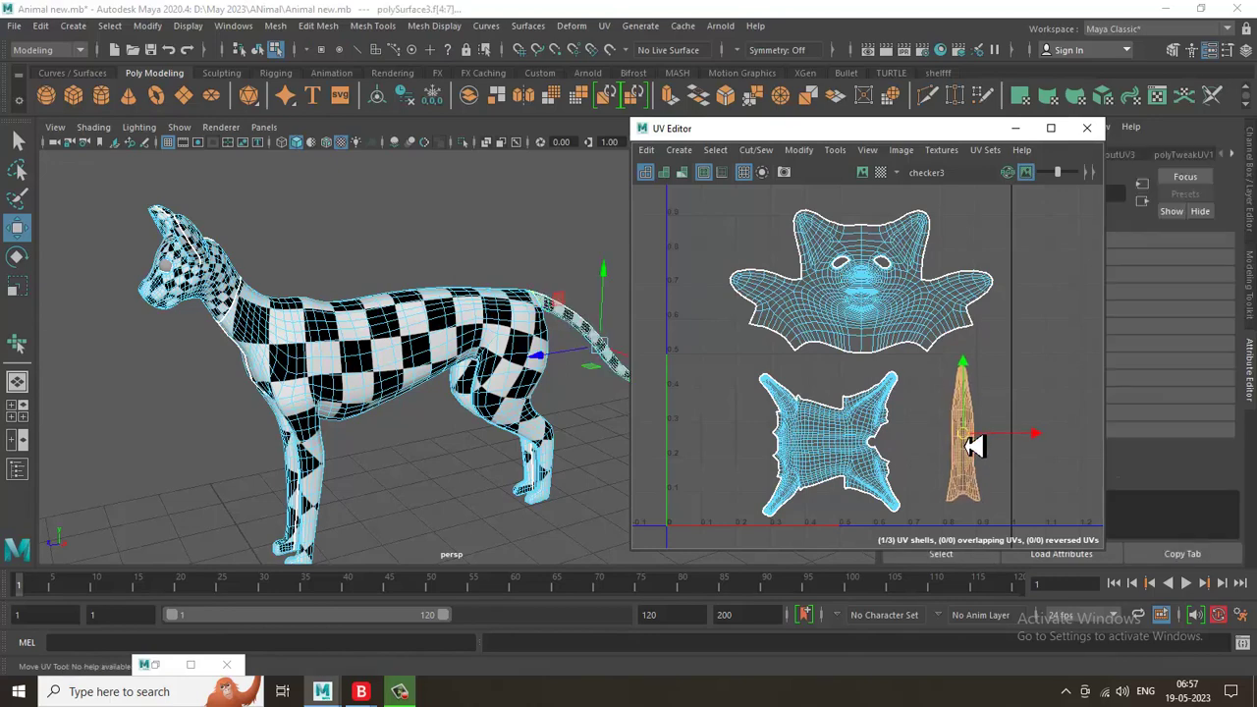
left_click(823, 454)
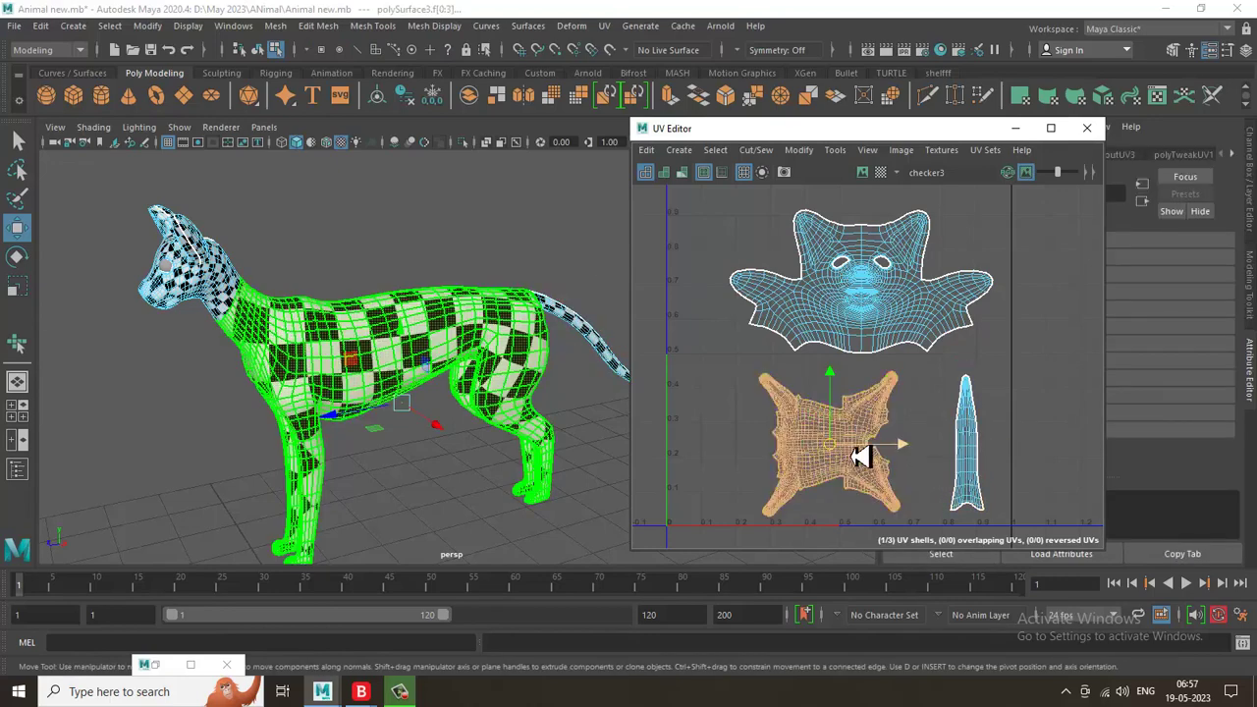
left_click_drag(833, 456, 818, 454)
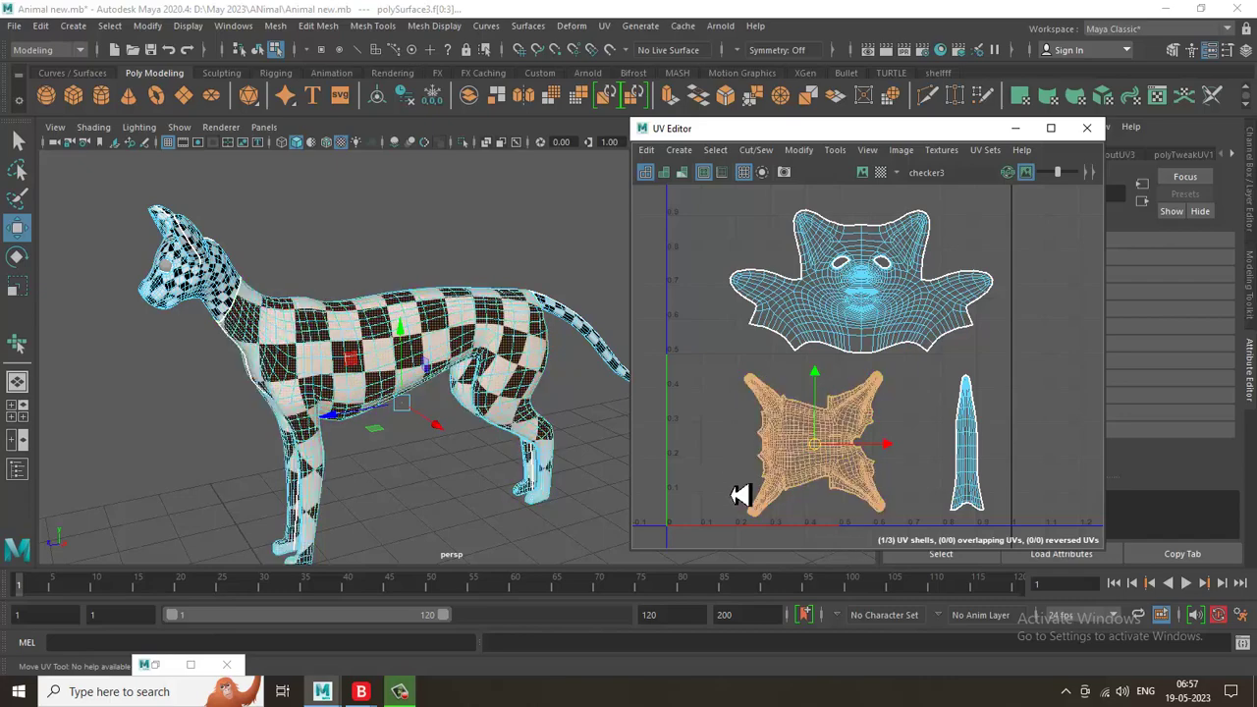
Try scaling the tail's UV shell uniformly.
left_click(865, 323)
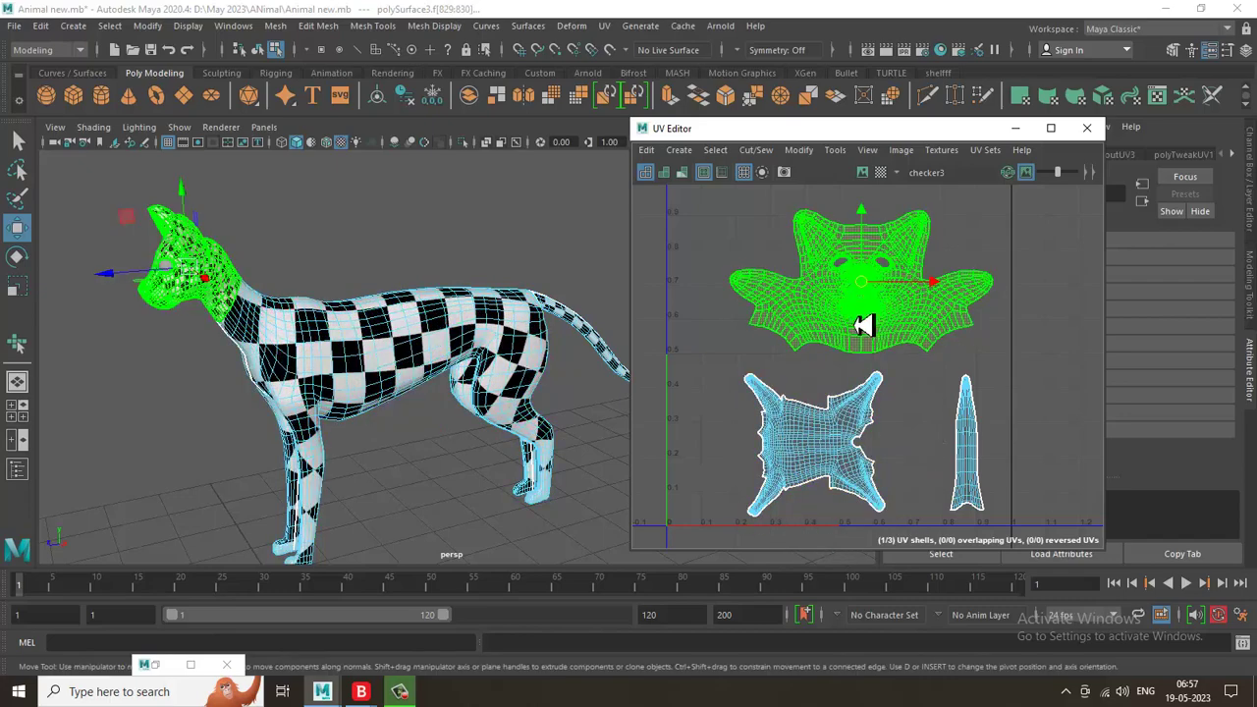
left_click(972, 462)
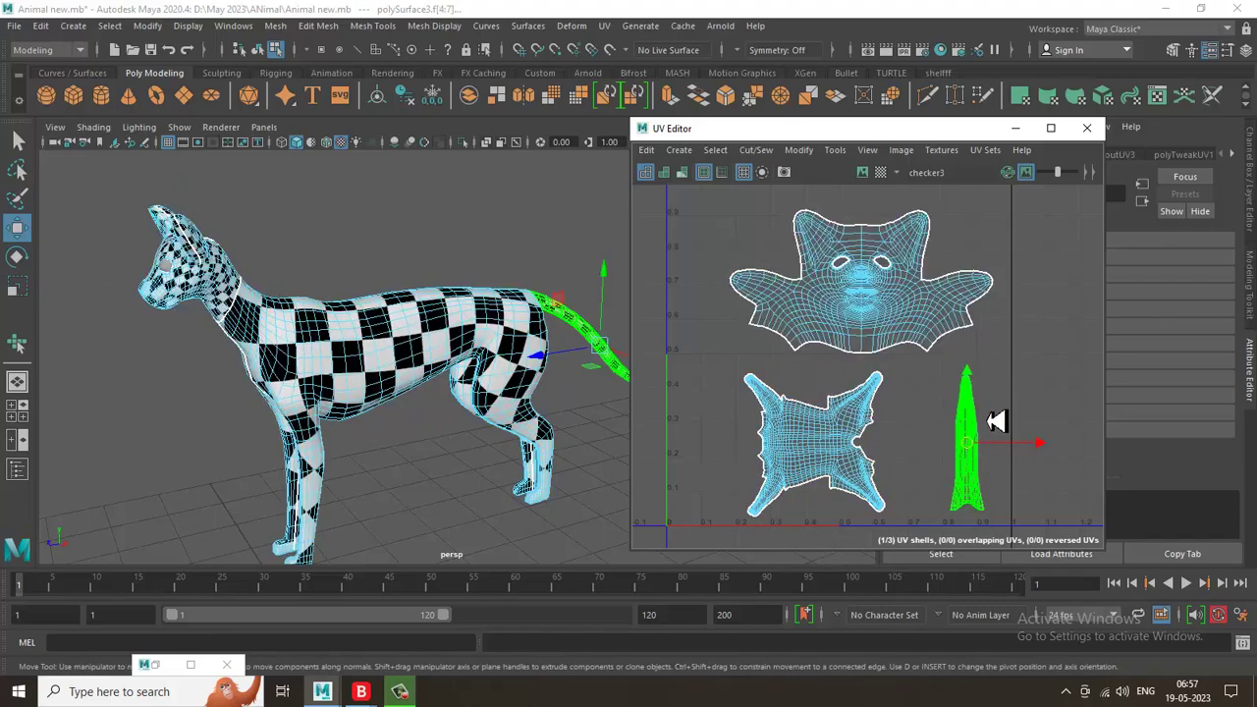
key("r")
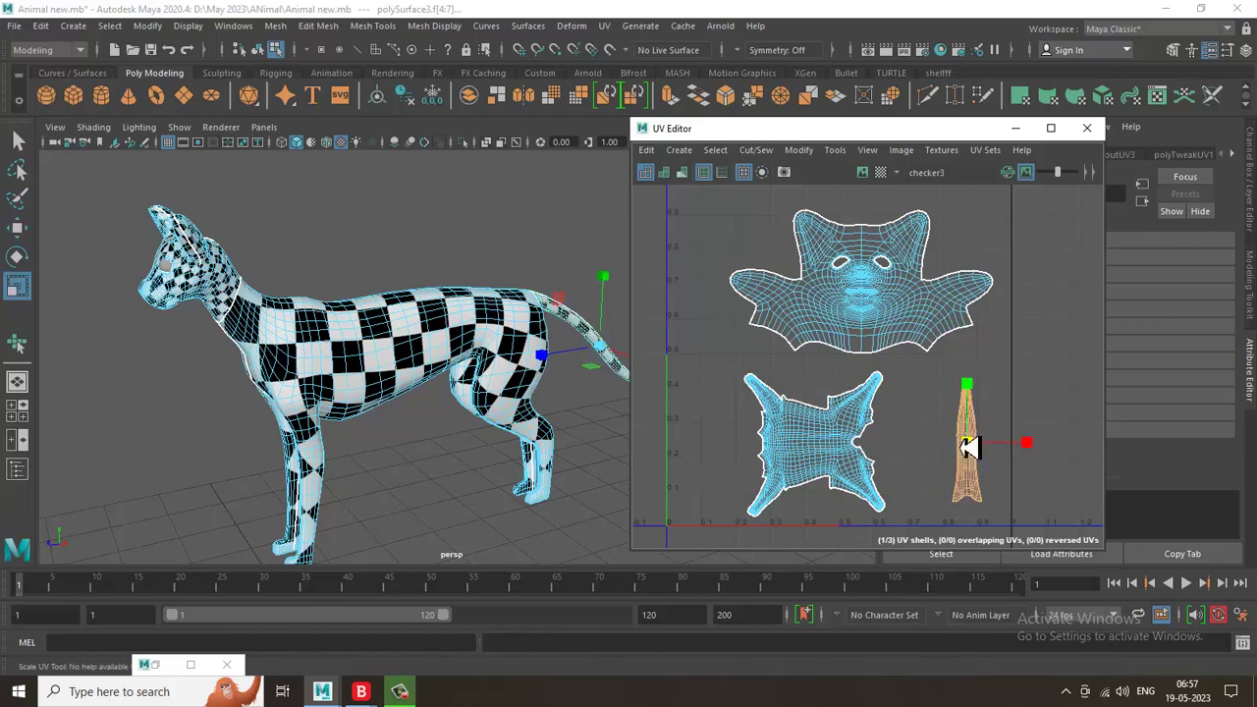
left_click_drag(967, 442, 1016, 484)
scroll(841, 415, "up", 2)
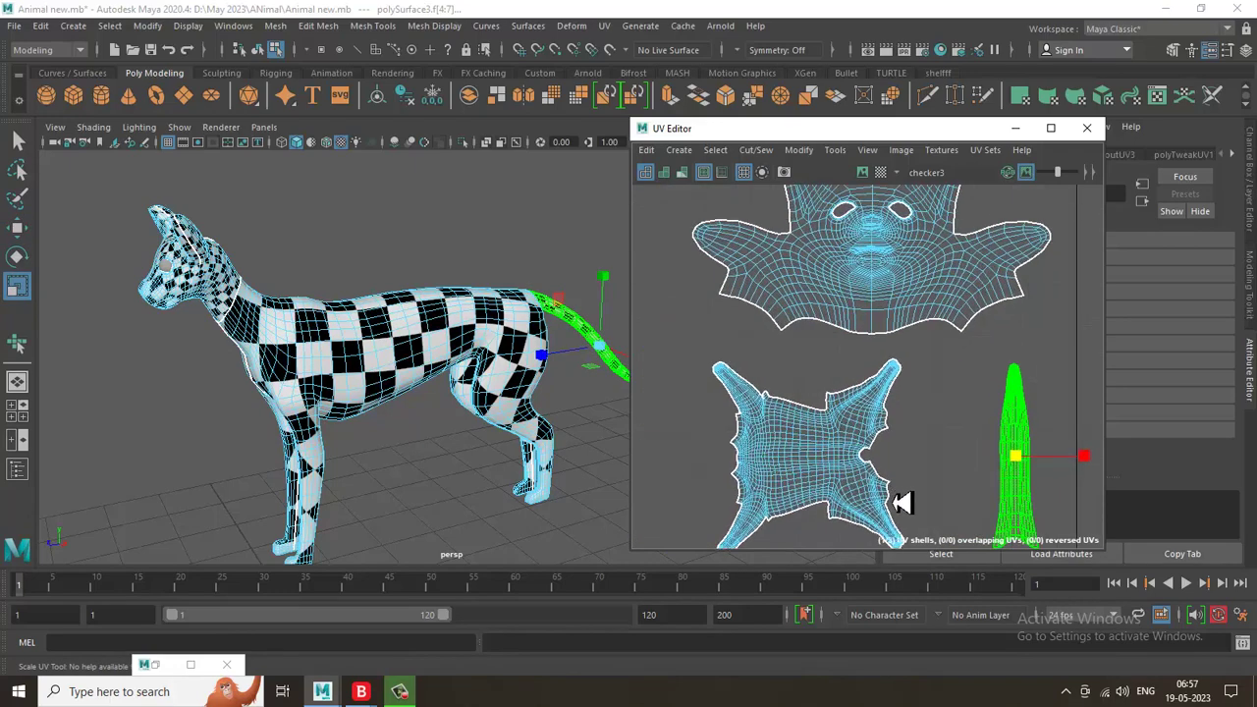
Switch to edge component mode with nothing selected and save the dog scene under its current file name.
right_click_drag(850, 412, 848, 263)
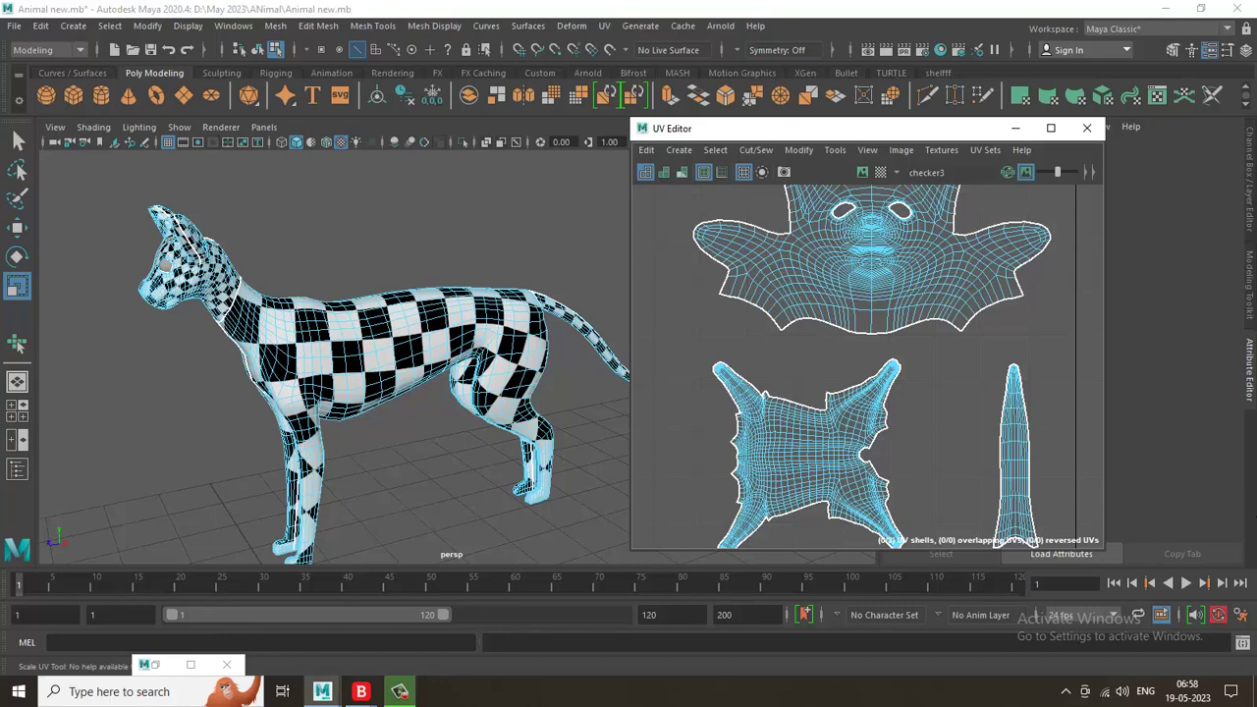
scroll(897, 401, "down", 2)
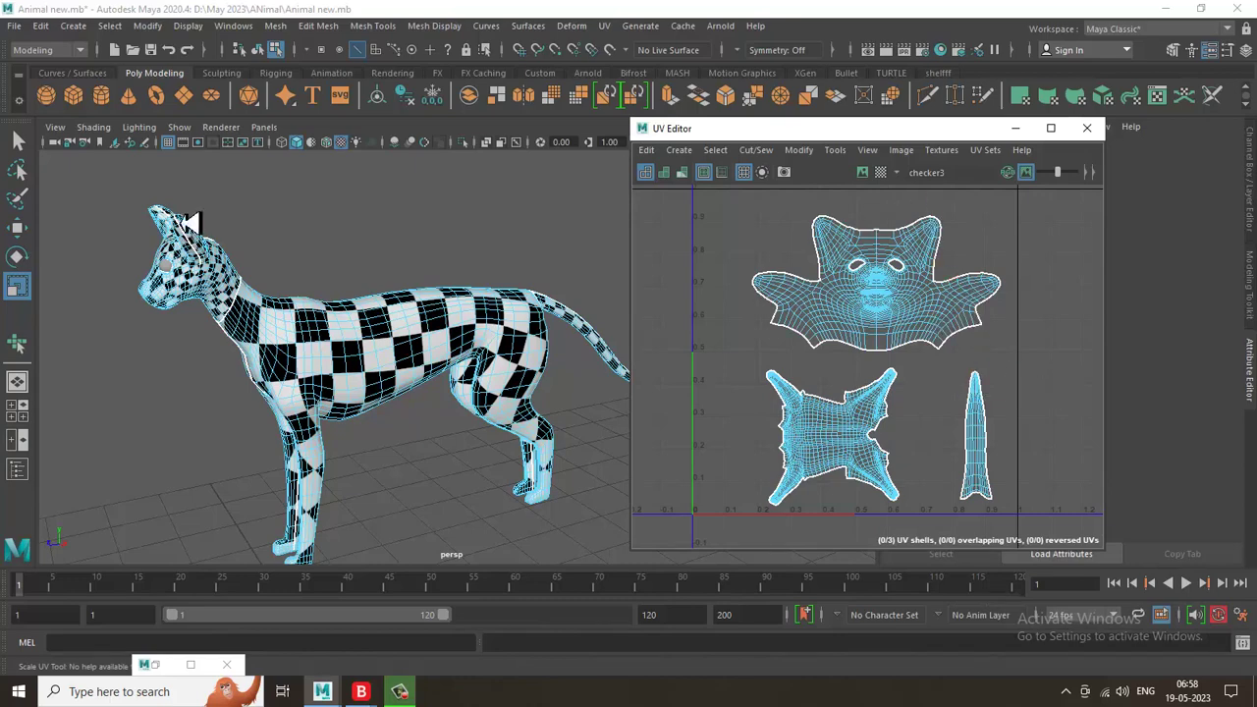
left_click(15, 26)
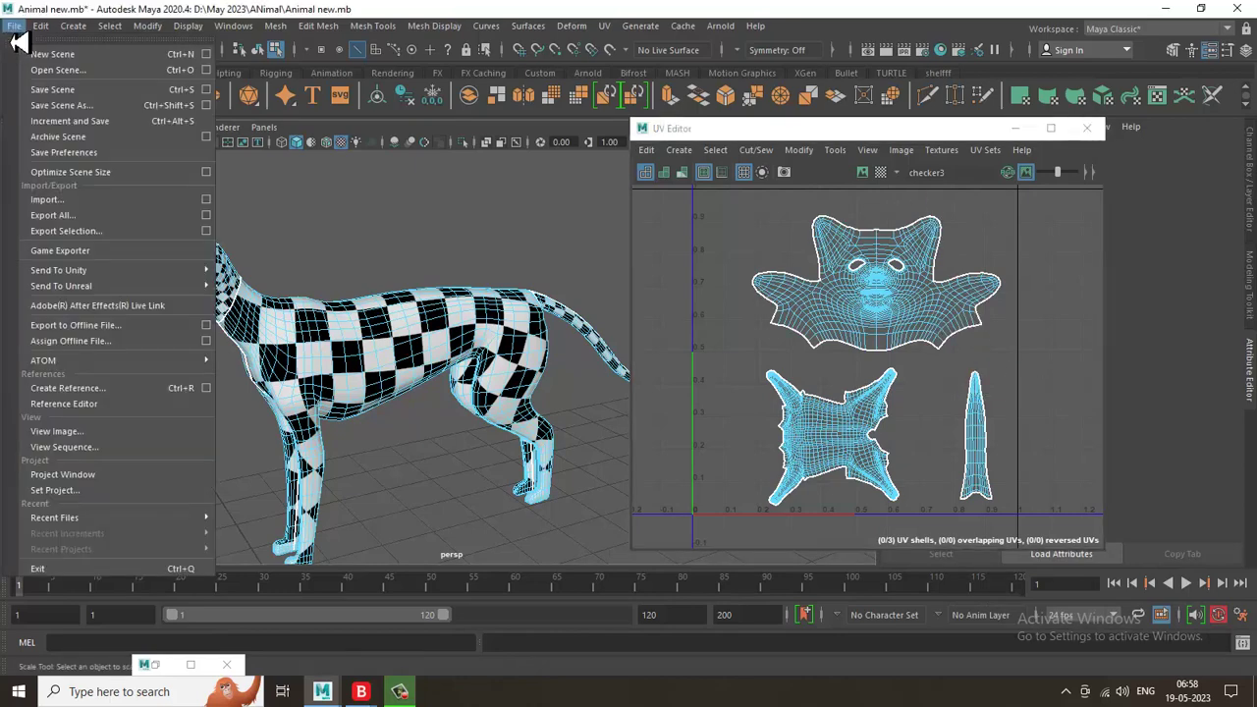
left_click(95, 90)
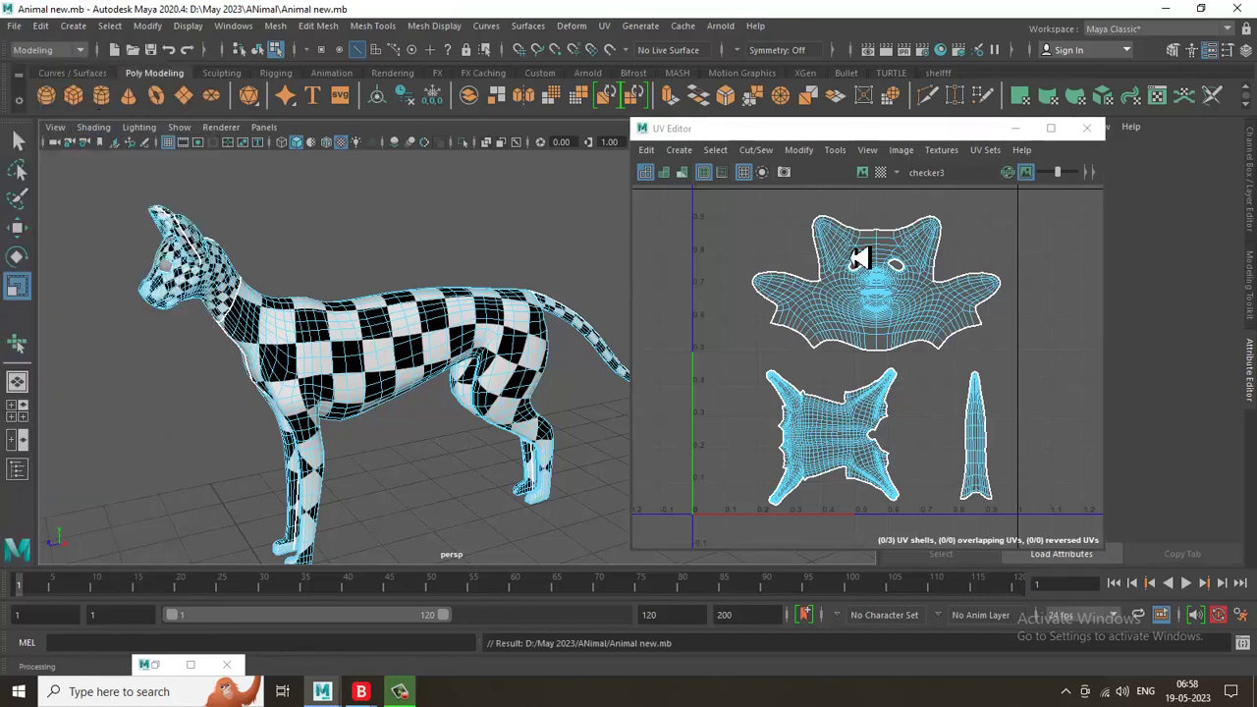
Select all three UV shells and move them together upward, keeping them inside the first UV tile.
right_click(935, 282)
right_click_drag(933, 279, 931, 320)
left_click_drag(723, 206, 1157, 566)
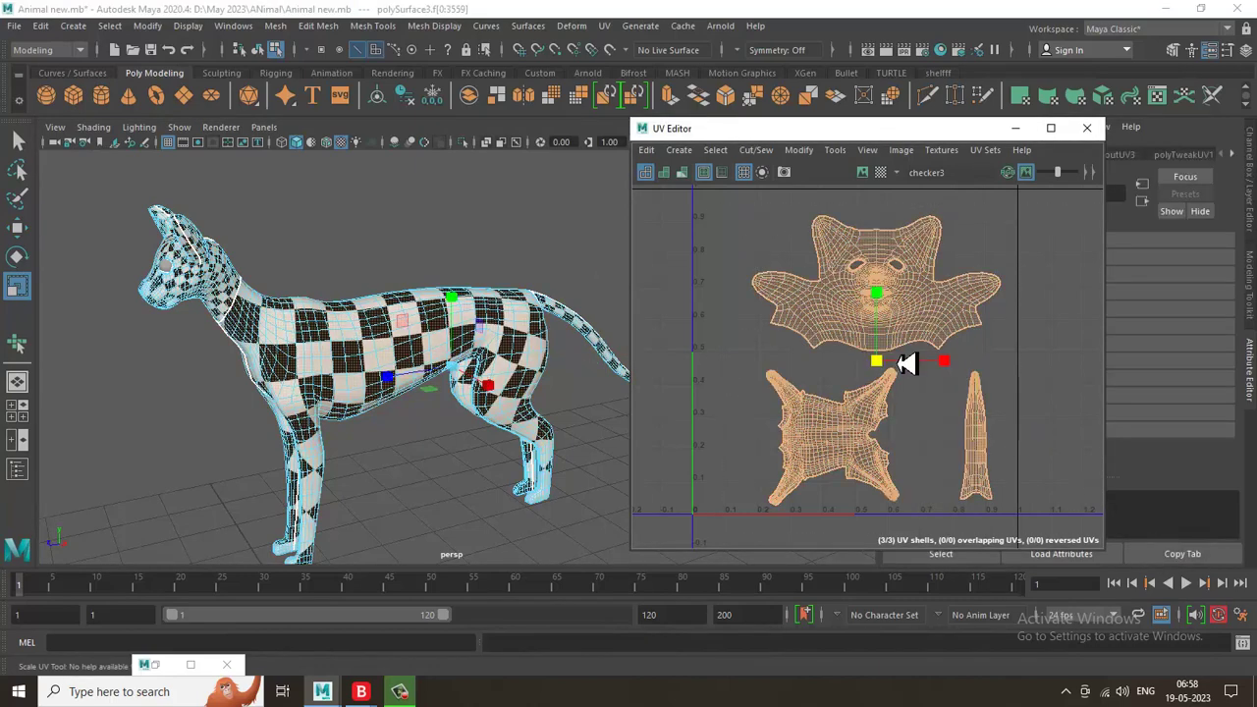
key("w")
left_click_drag(884, 317, 886, 276)
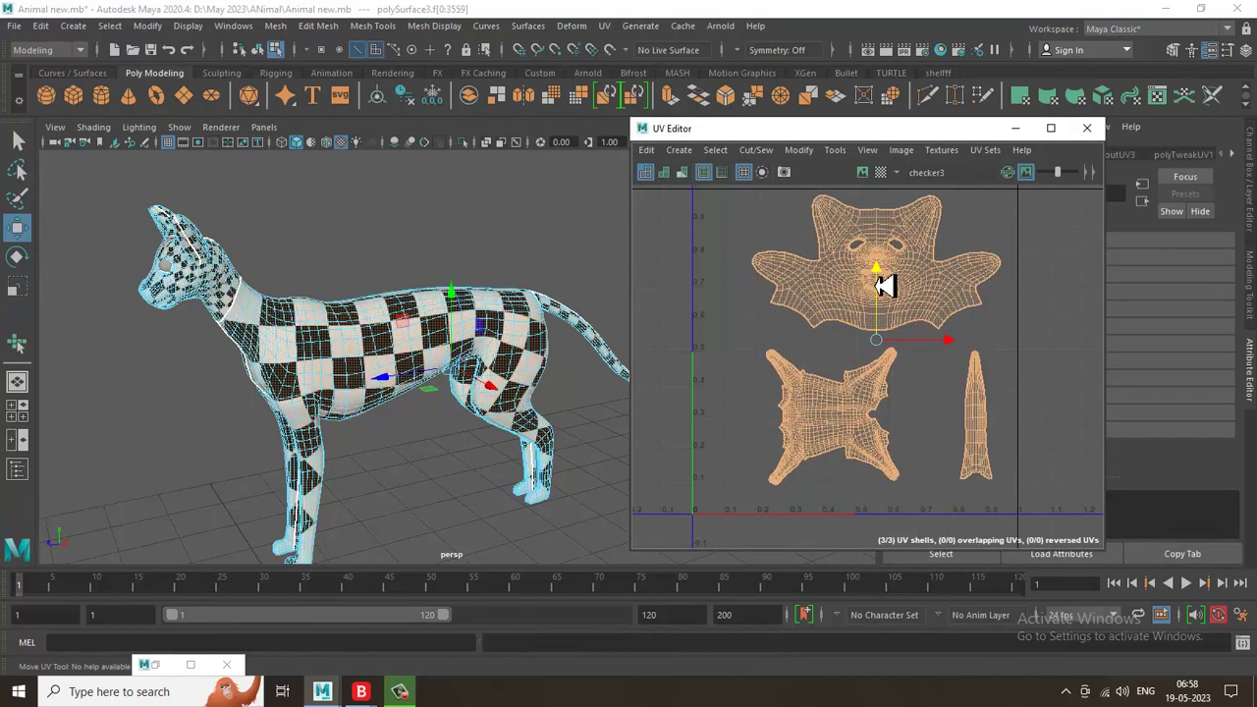
left_click(1019, 334)
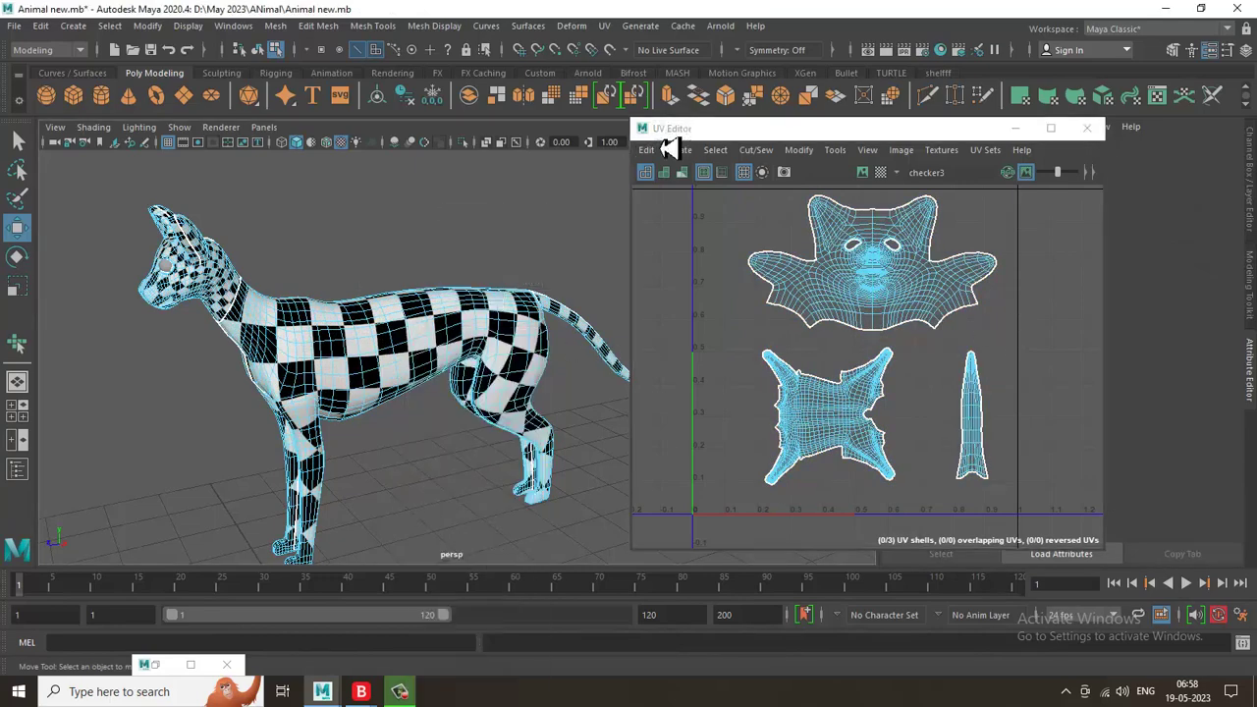
Return to object selection with the whole dog mesh selected and reposition the UV Editor clear of the tail.
left_click(518, 327)
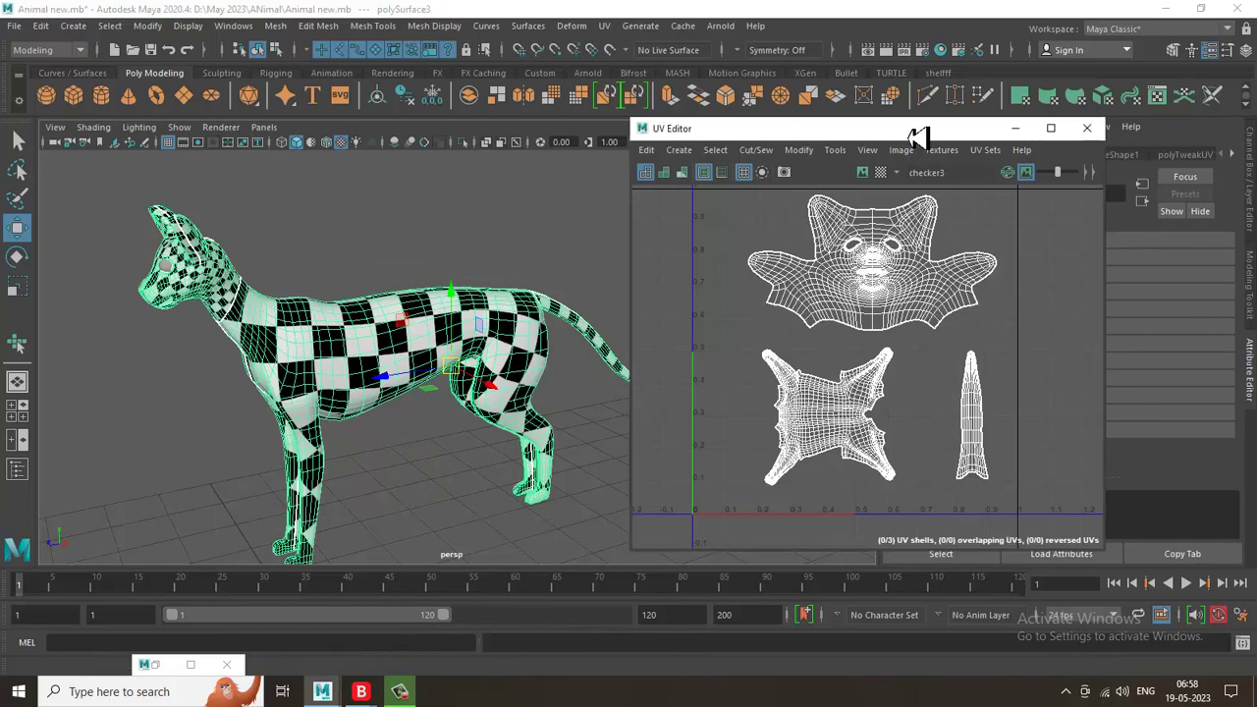
left_click_drag(920, 129, 722, 171)
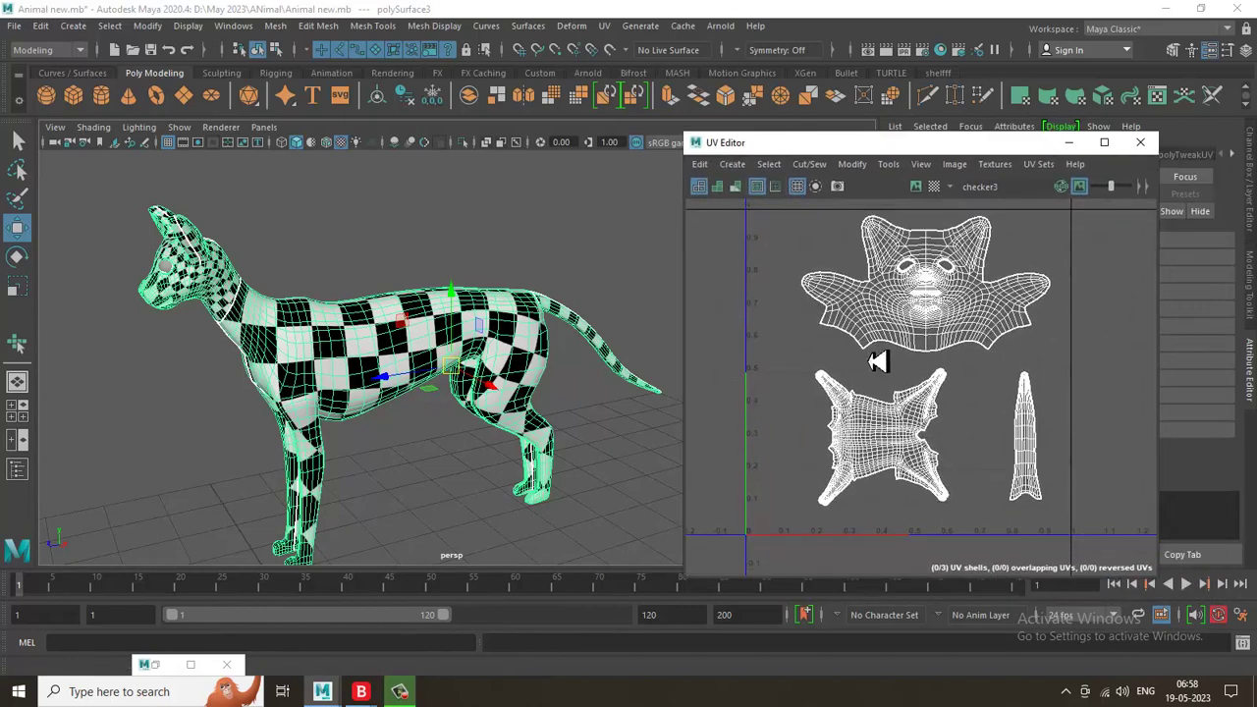